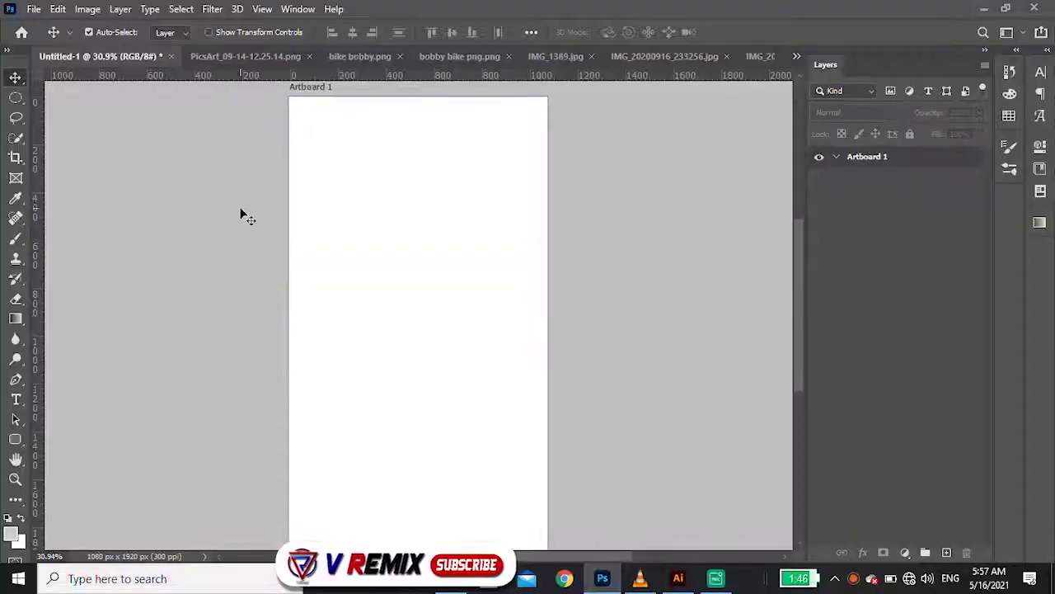
Drag the cut-out crouching man from the PicsArt photo into the poster document
click(304, 54)
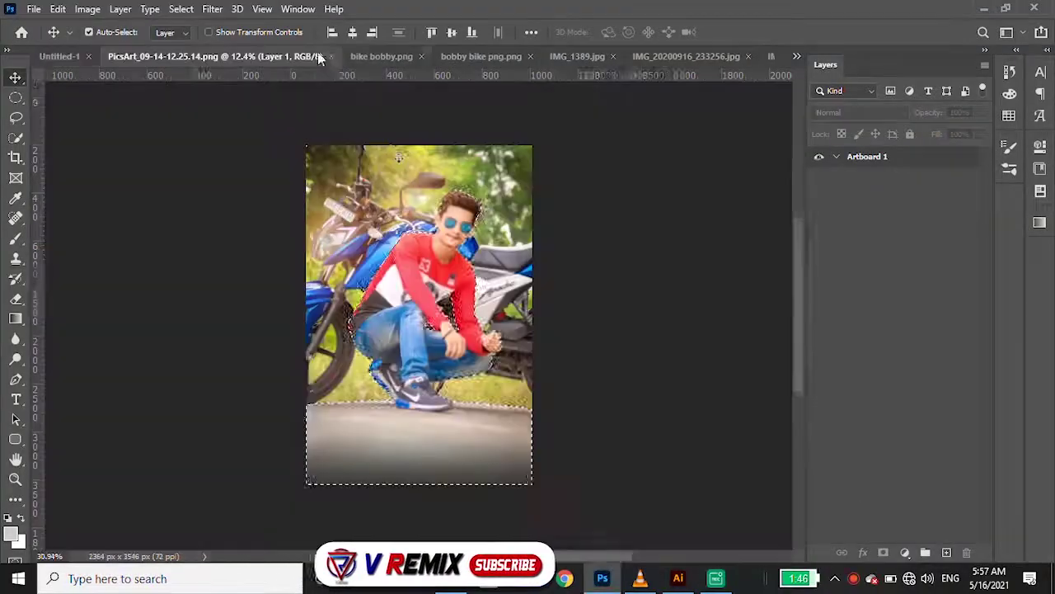
drag(393, 426, 440, 419)
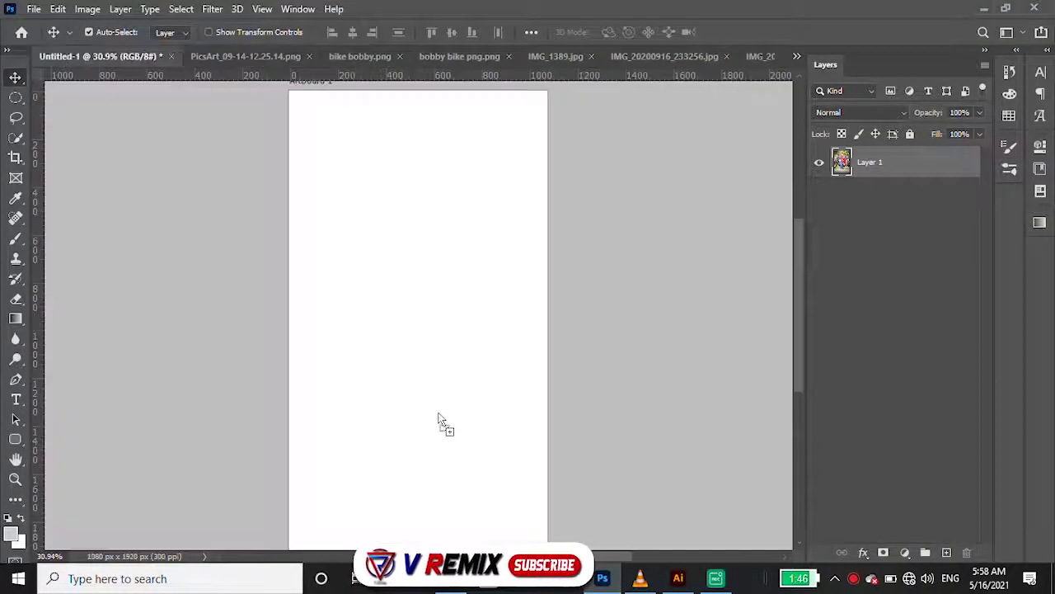
scroll(406, 394, down, 3)
Scale the crouching man to about 46% and position him in the artboard's lower part
key(ctrl+t)
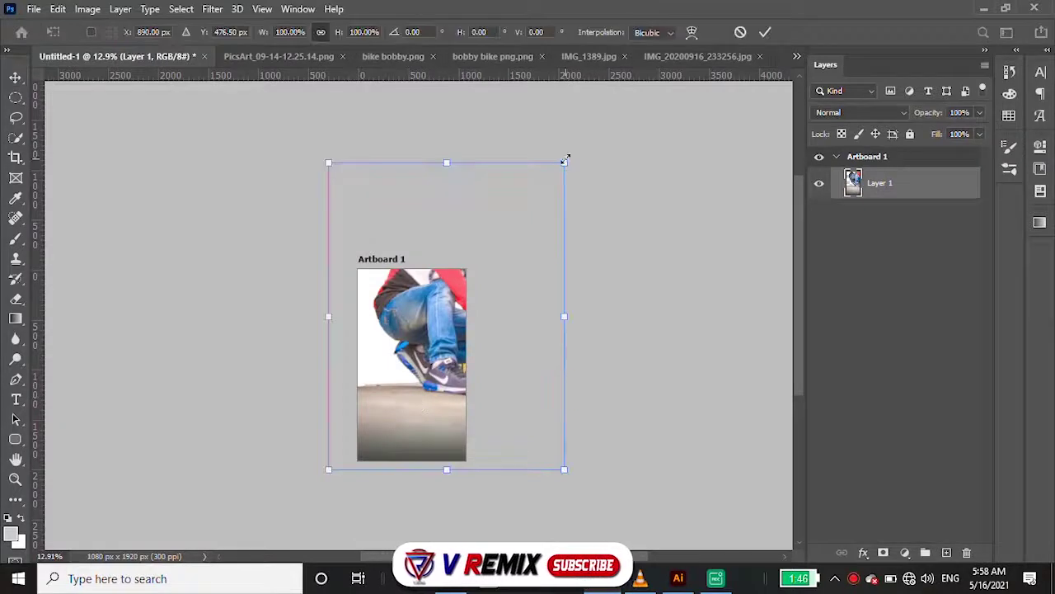
drag(565, 161, 464, 303)
mouse_move(412, 391)
mouse_down()
mouse_move(414, 440)
mouse_move(406, 424)
mouse_move(432, 419)
mouse_up()
scroll(471, 418, up, 2)
scroll(431, 419, up, 2)
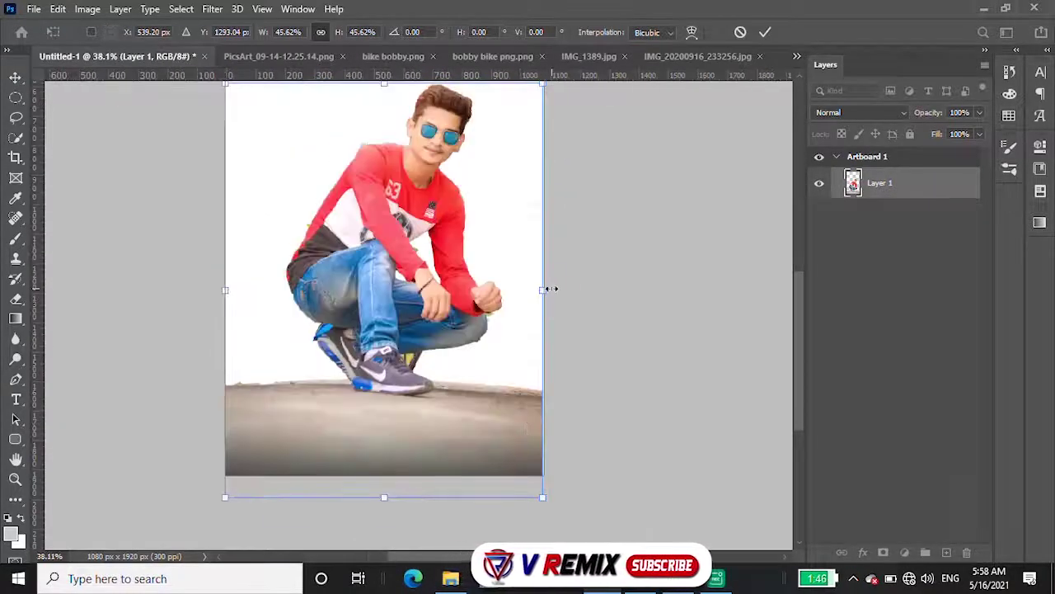
drag(551, 289, 545, 291)
scroll(569, 470, down, 2)
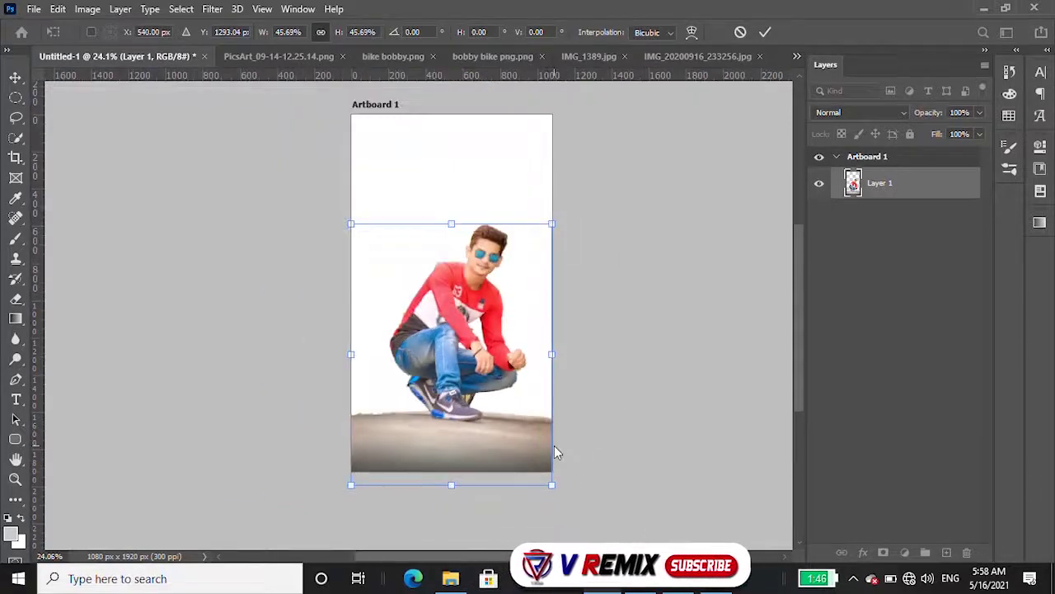
key(Return)
click(314, 57)
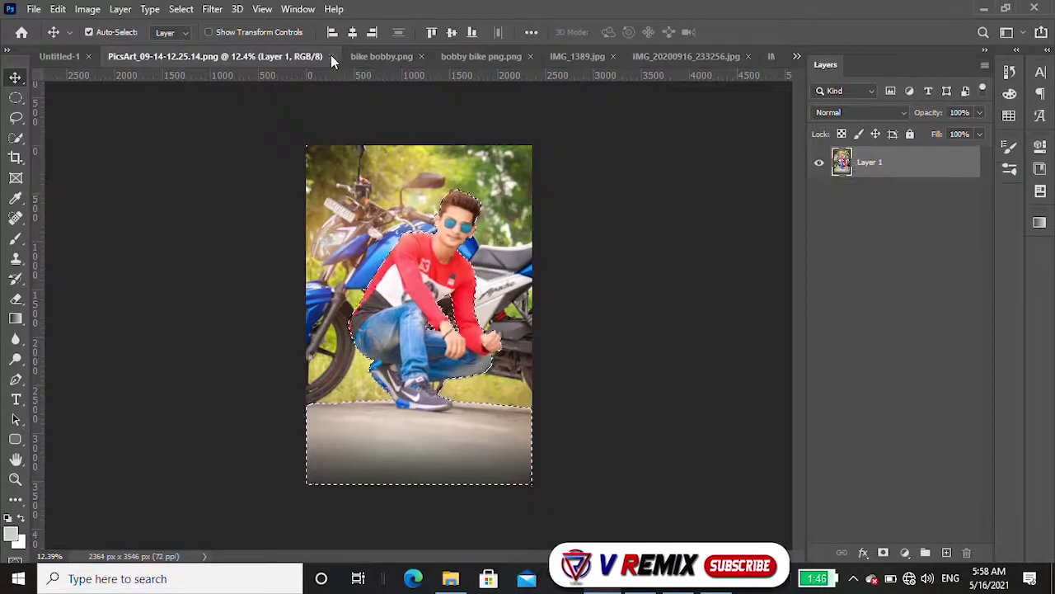
Copy the orange-bike rider from bike bobby.png into the poster and shrink him
click(331, 56)
click(266, 57)
mouse_move(300, 258)
mouse_down()
mouse_move(278, 261)
mouse_move(381, 376)
mouse_up()
key(ctrl+t)
mouse_move(537, 528)
mouse_down()
mouse_move(487, 487)
mouse_move(410, 353)
mouse_up()
Copy the blue-bike rider into the poster and shrink him to fit the artboard
click(280, 56)
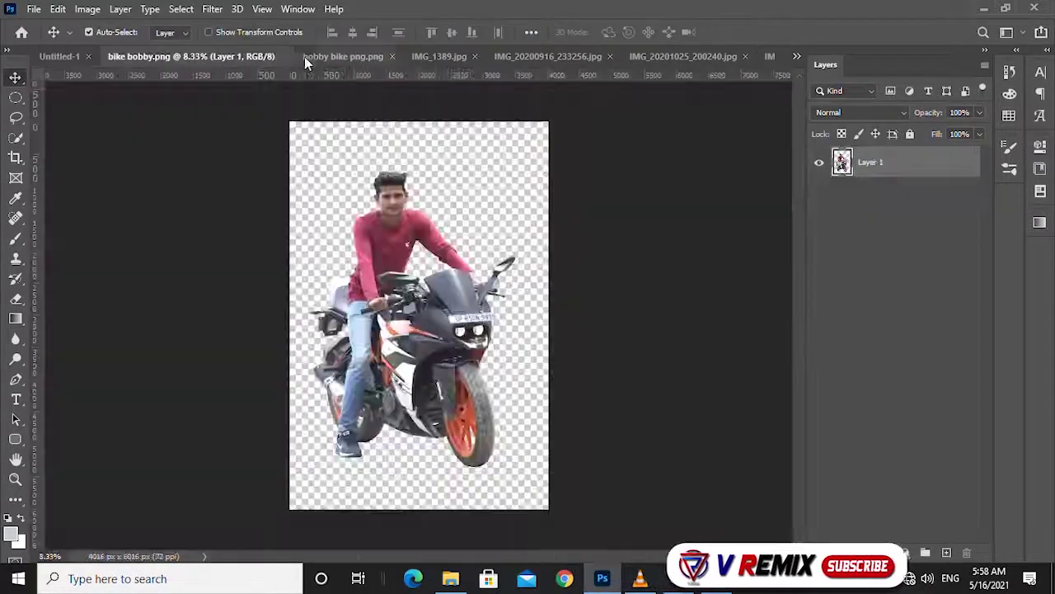
click(284, 57)
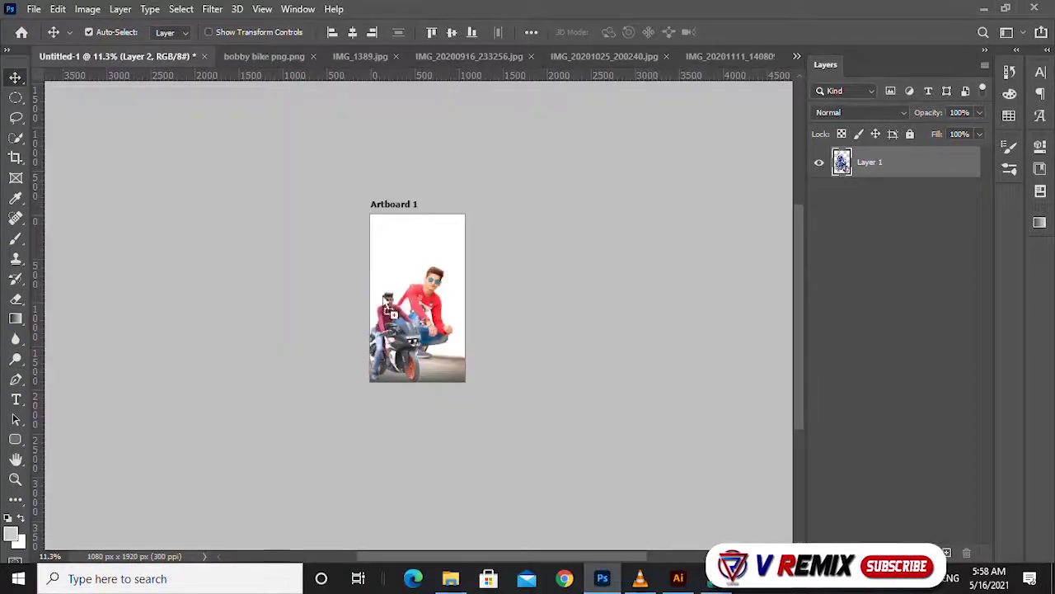
drag(371, 248, 437, 338)
key(ctrl+t)
drag(591, 549, 464, 302)
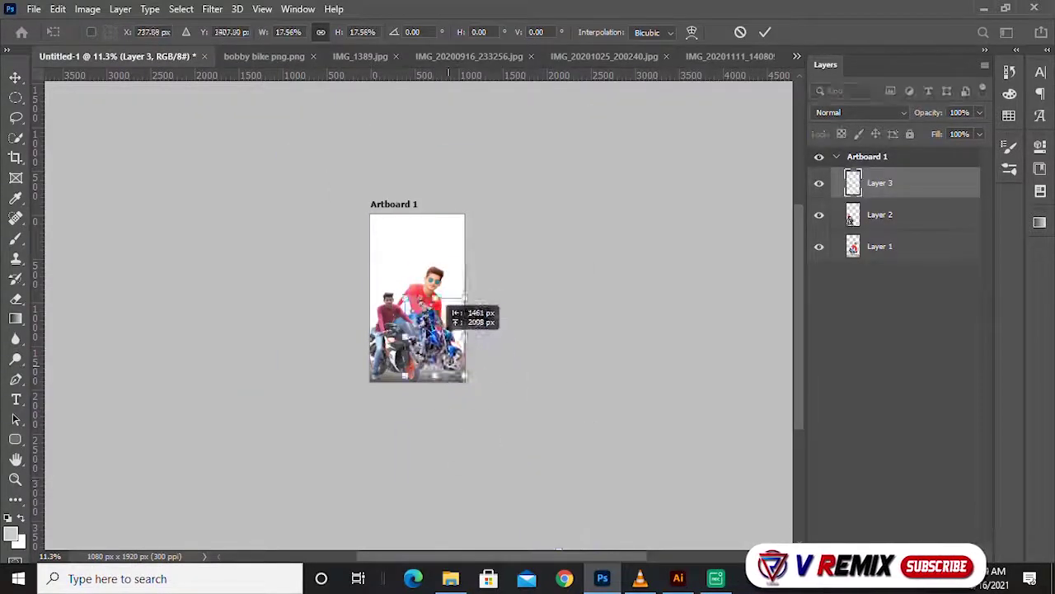
key(Return)
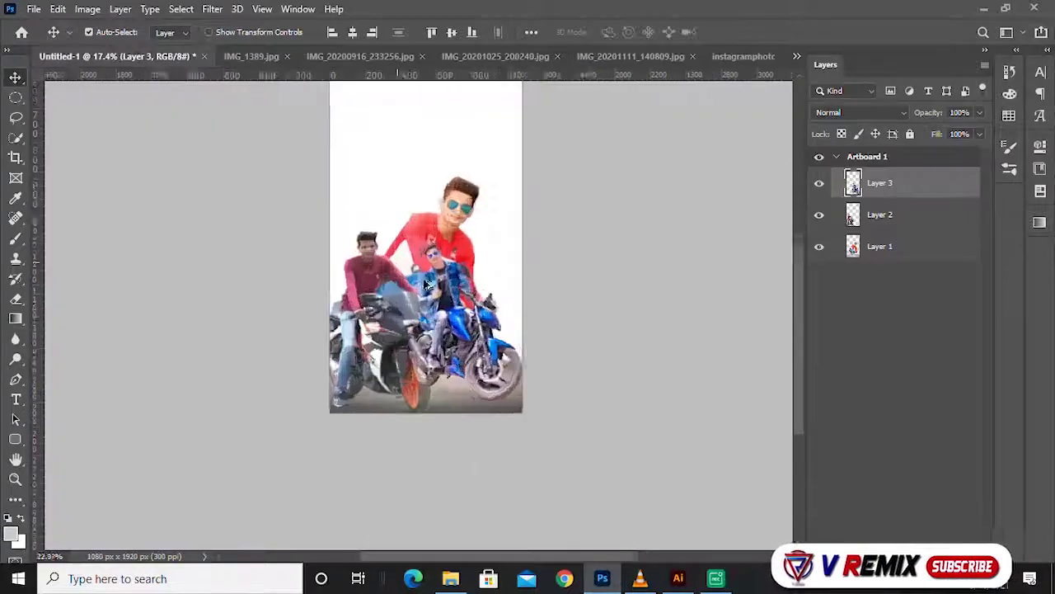
Move the blue-bike rider's layer beneath the orange-bike rider in the Layers panel
scroll(426, 284, up, 3)
scroll(478, 330, up, 2)
scroll(531, 381, down, 1)
drag(885, 219, 885, 223)
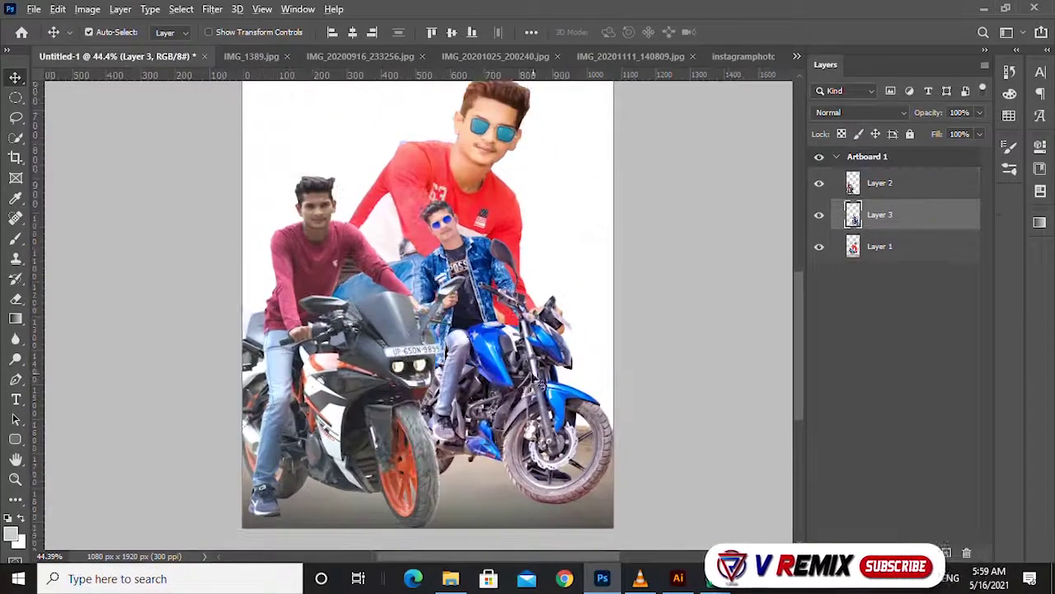
Shrink the orange-bike rider to about 81%, shift him down-right, and remove the stray text
scroll(412, 297, down, 2)
click(879, 183)
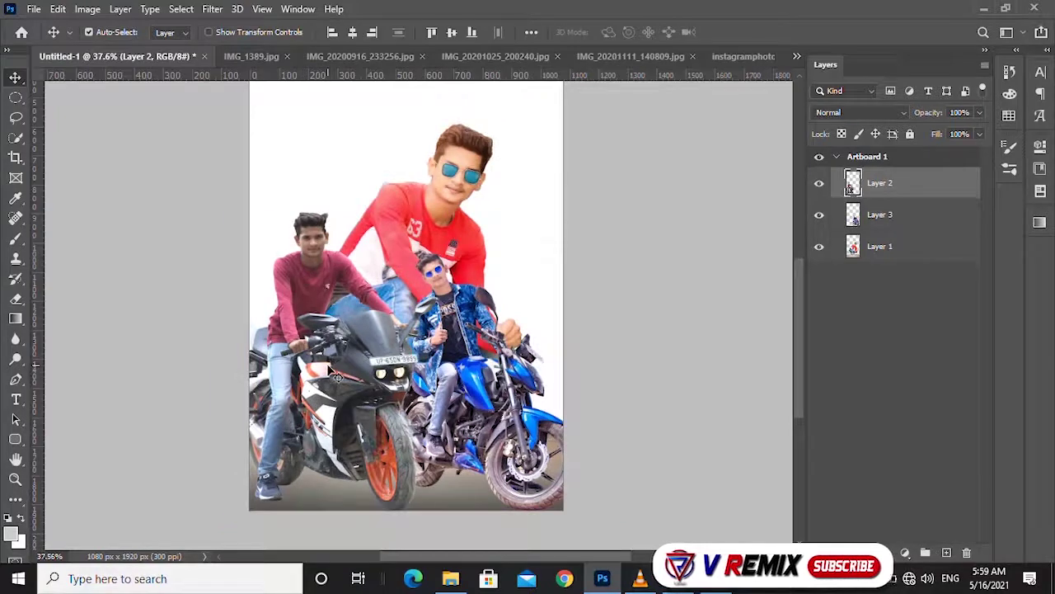
key(t)
key(ctrl+t)
drag(229, 212, 228, 255)
drag(323, 417, 352, 425)
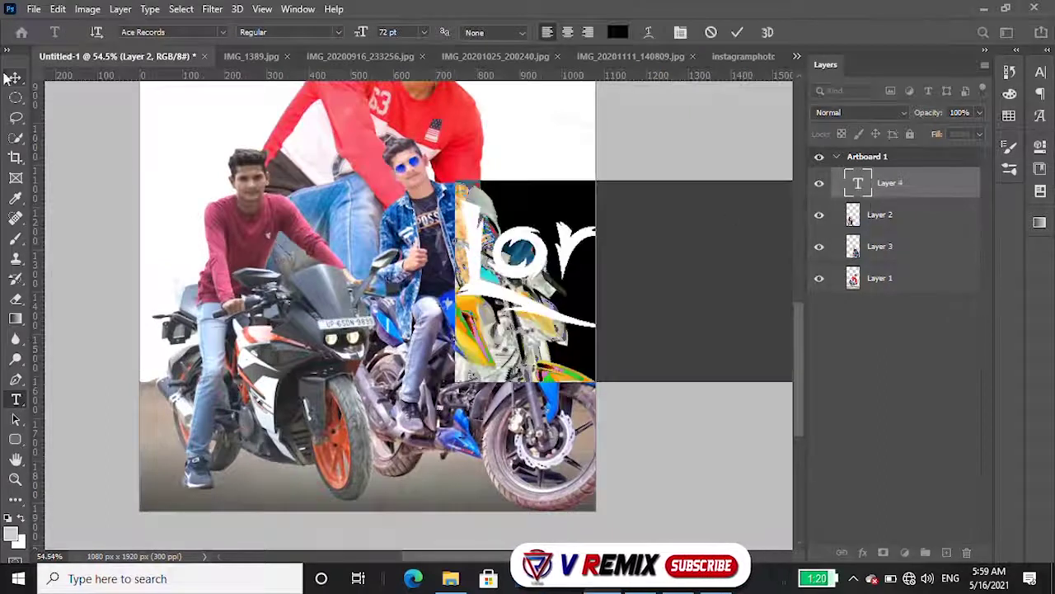
click(11, 78)
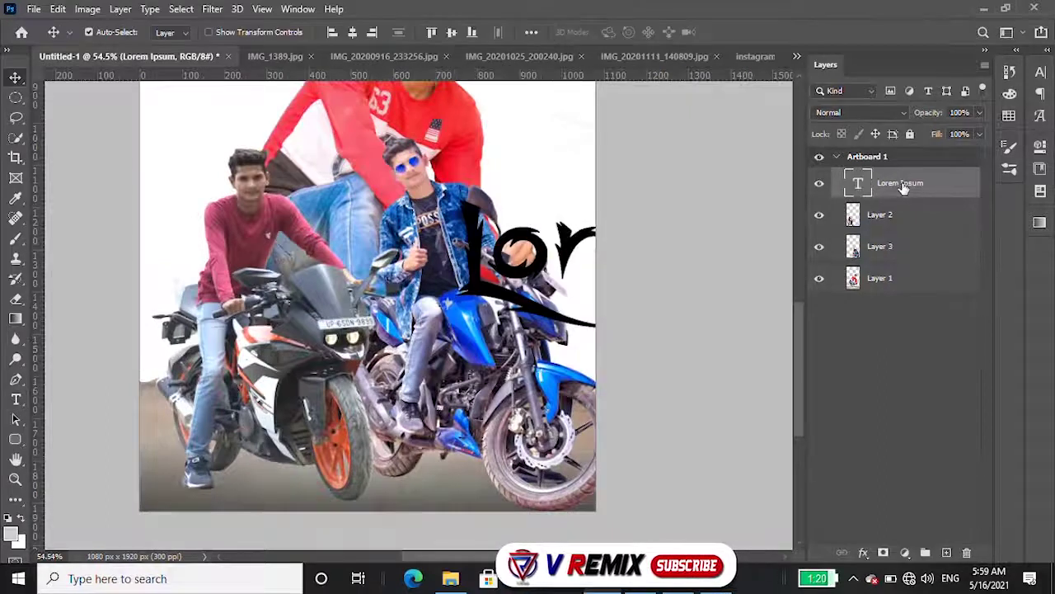
key(Delete)
Mirror the blue-bike rider horizontally, shrink him, and nudge him right and down
click(509, 334)
key(ctrl+t)
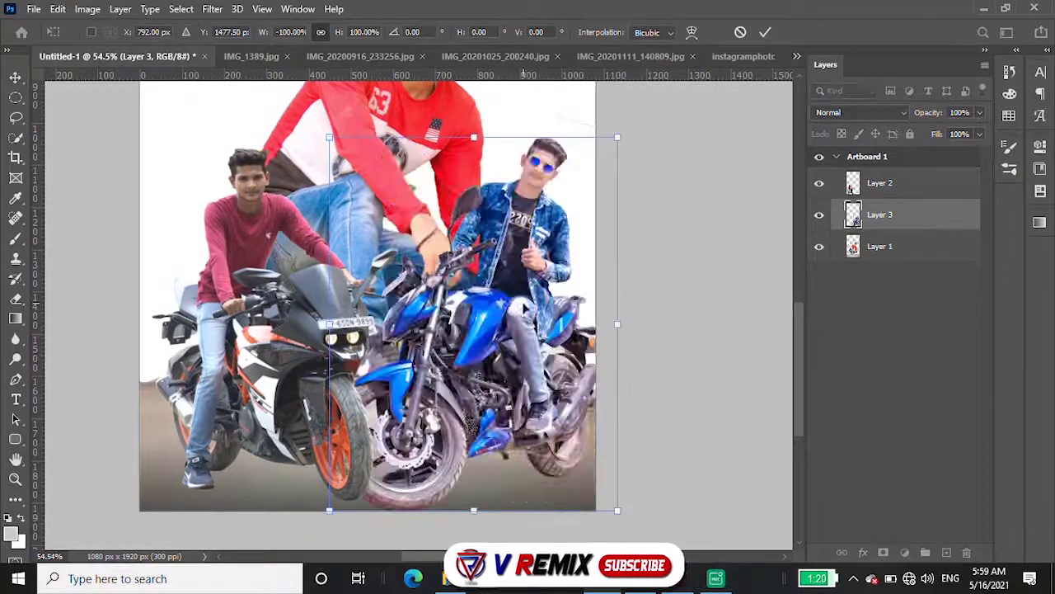
mouse_move(541, 231)
mouse_down()
mouse_move(554, 214)
mouse_move(540, 235)
mouse_up()
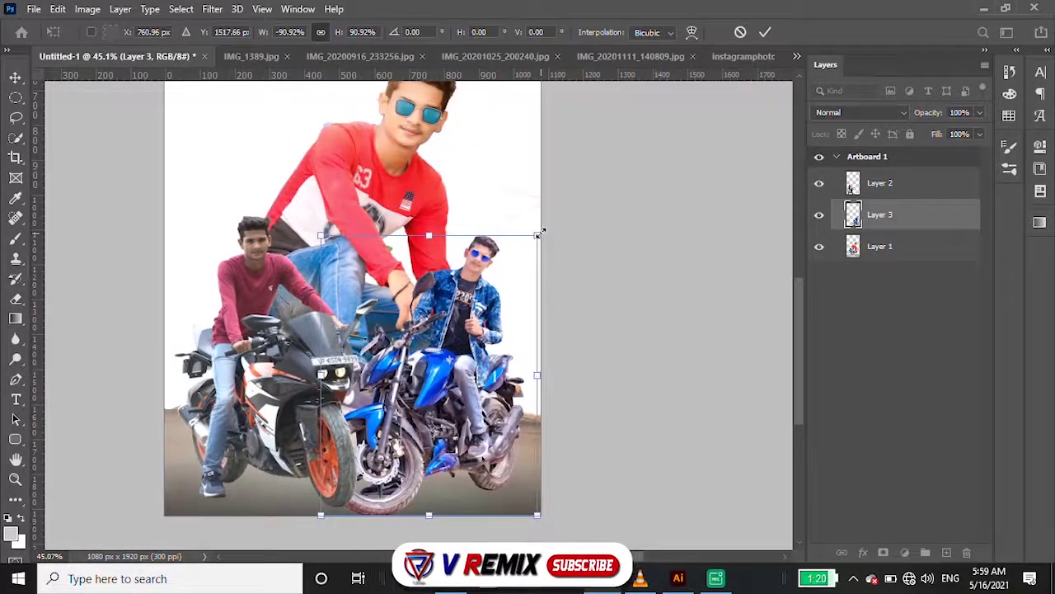
key(Return)
drag(471, 330, 483, 346)
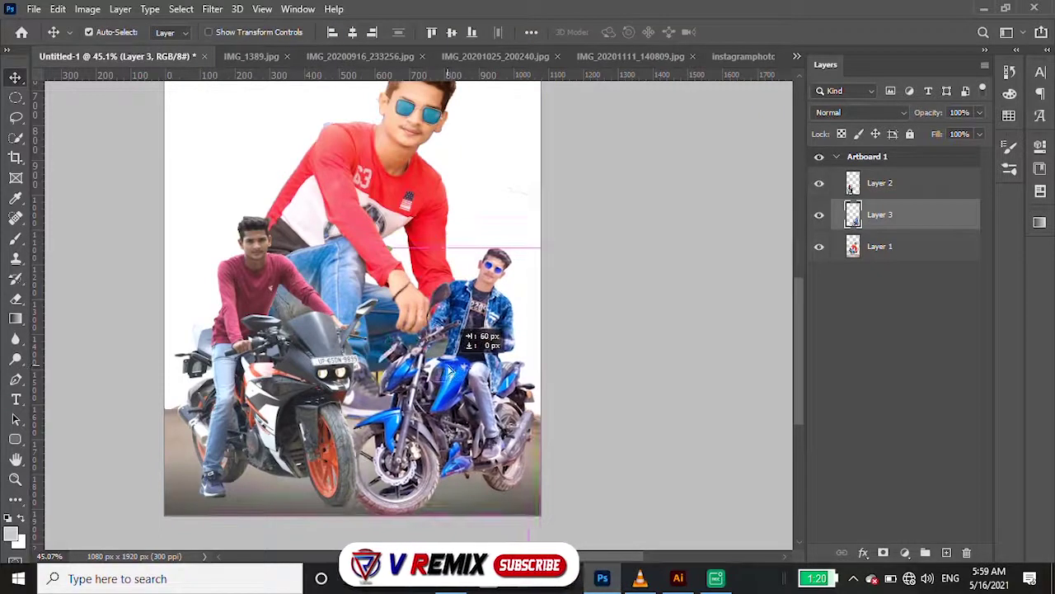
Move the orange-bike rider toward the left edge and scale him to about 91%
click(301, 352)
drag(301, 353, 281, 356)
key(ctrl+t)
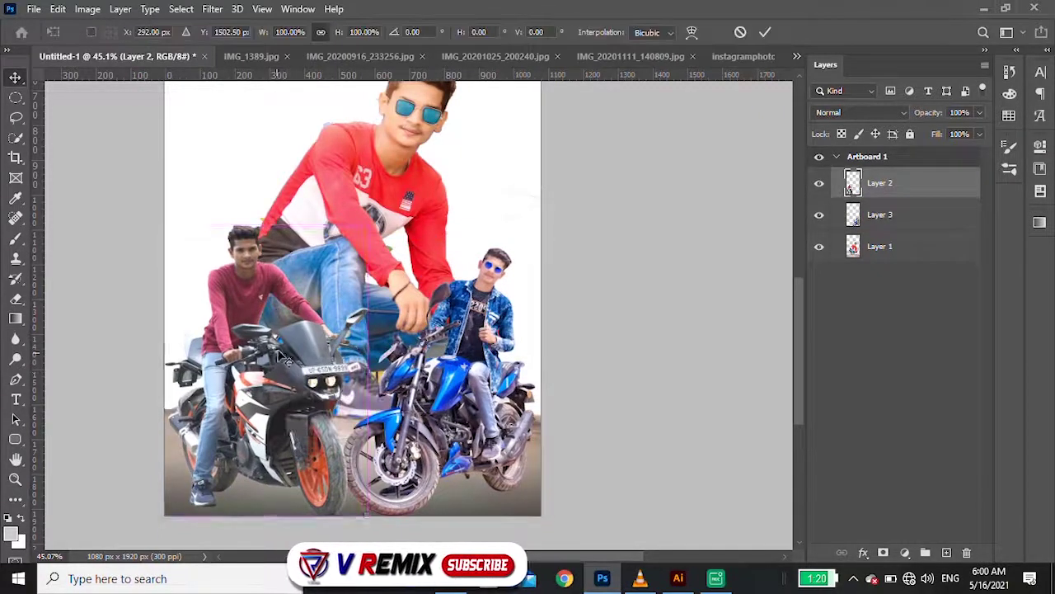
drag(368, 231, 350, 257)
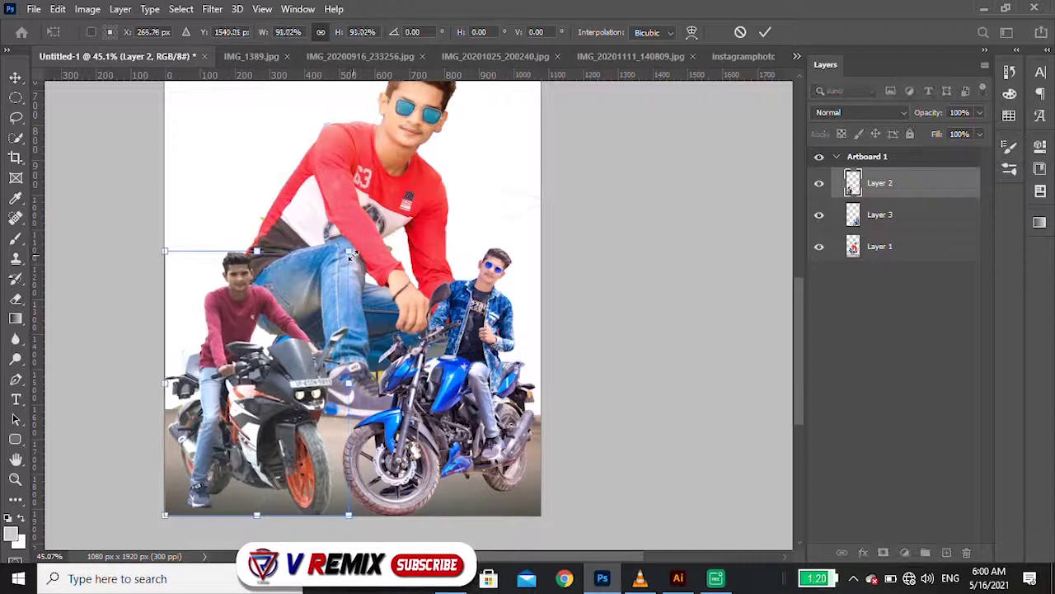
key(Return)
scroll(284, 387, up, 3)
scroll(434, 451, down, 4)
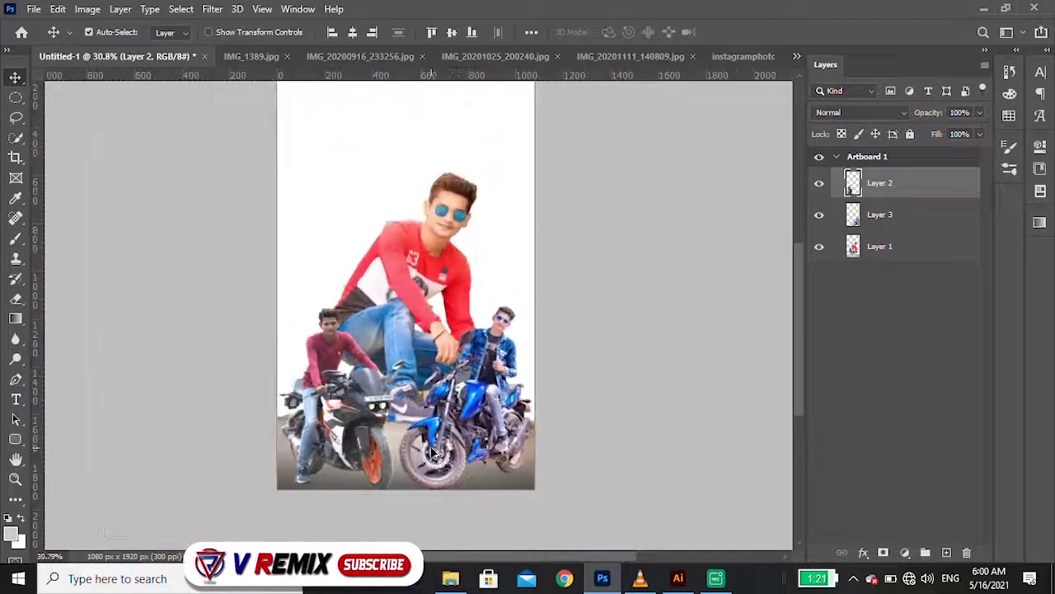
scroll(496, 237, down, 1)
click(337, 61)
Copy the red-shirt man into the poster, scaled to about 55% at the upper left
drag(471, 306, 363, 284)
scroll(363, 284, down, 1)
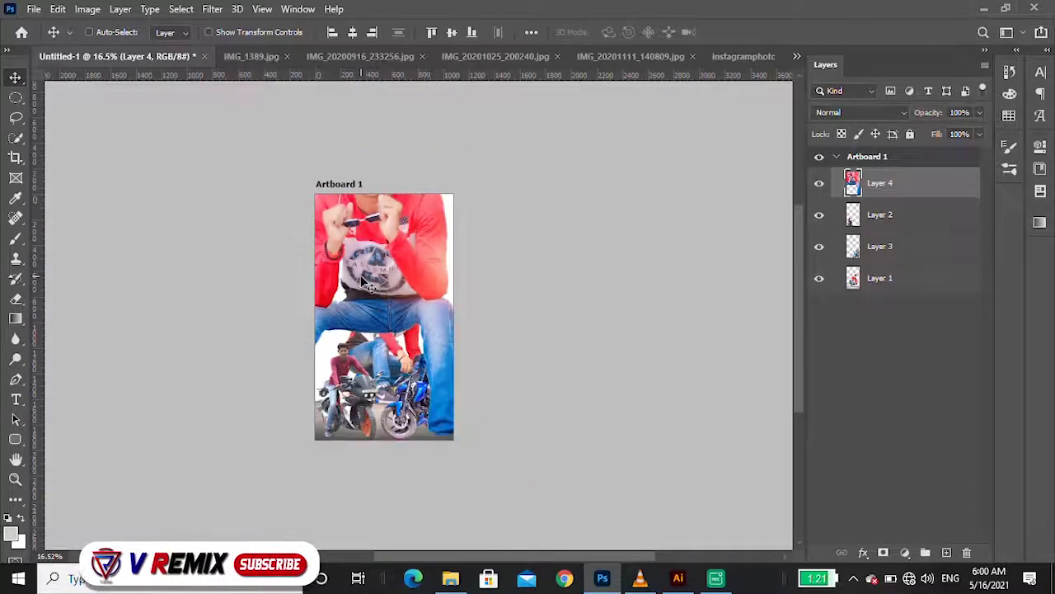
key(ctrl+t)
drag(282, 111, 355, 255)
drag(432, 308, 369, 272)
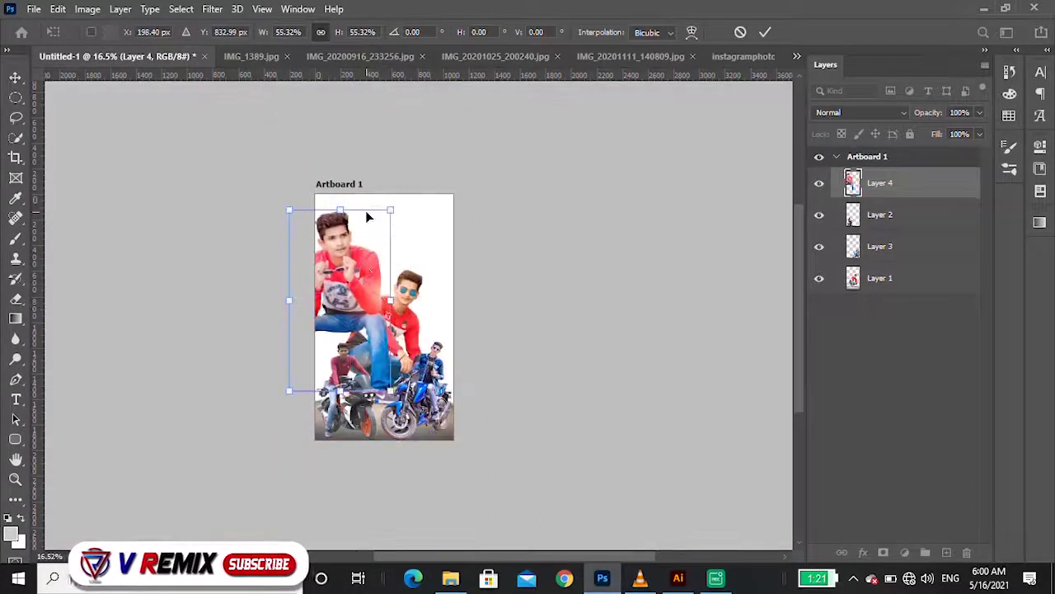
key(Return)
Send the red-shirt man's layer to the bottom, behind all other cut-outs
scroll(362, 223, up, 2)
scroll(421, 342, down, 2)
drag(905, 214, 924, 290)
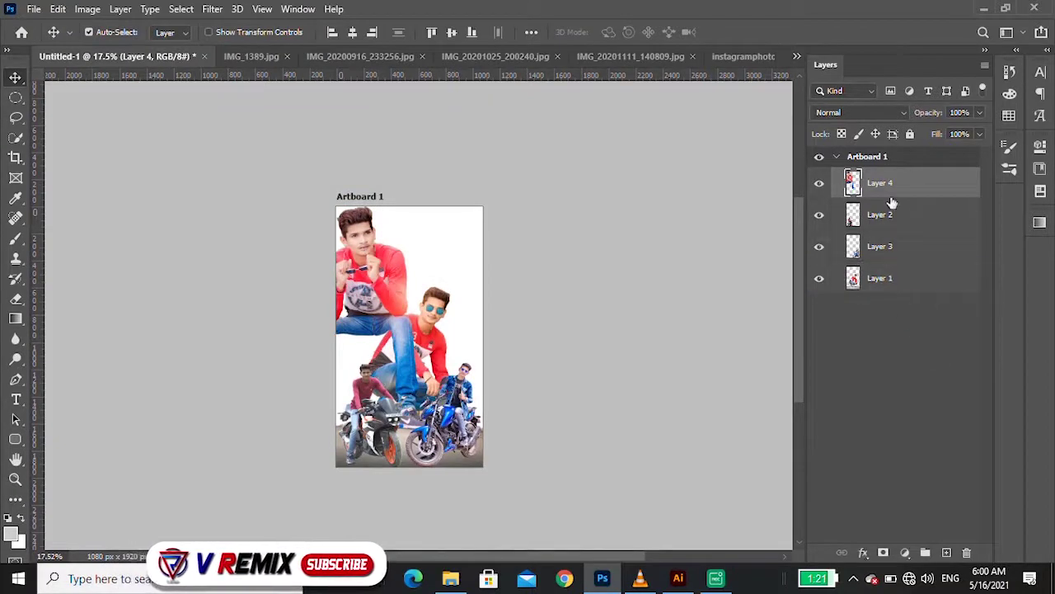
drag(876, 247, 886, 302)
click(875, 183)
drag(875, 183, 882, 331)
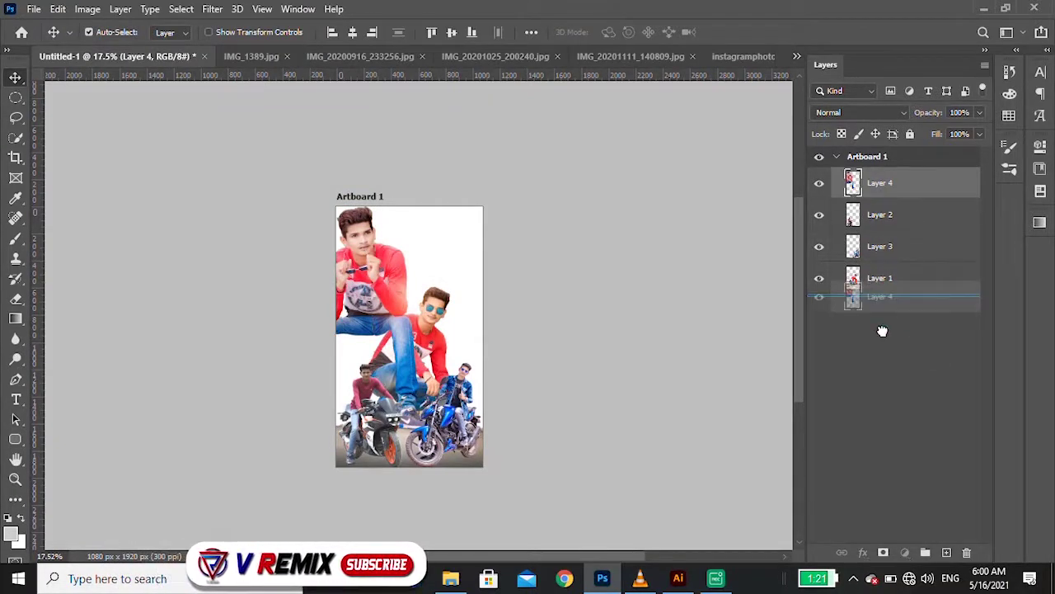
drag(899, 286, 900, 290)
scroll(470, 309, up, 3)
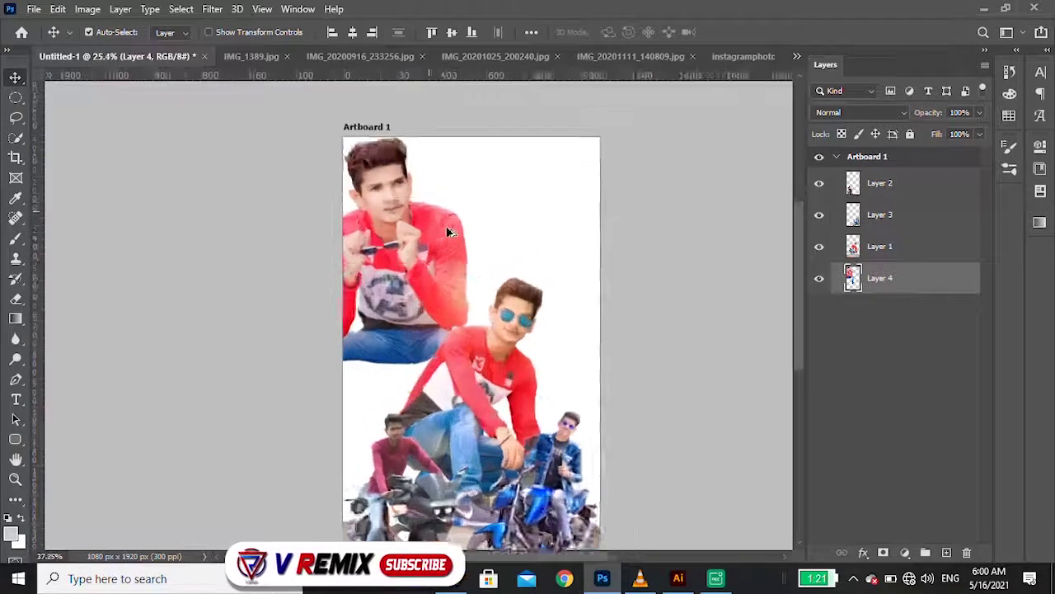
Close the IMG_20200916_233256 photo and bring up IMG_20201025_200240.jpg
click(377, 57)
click(384, 56)
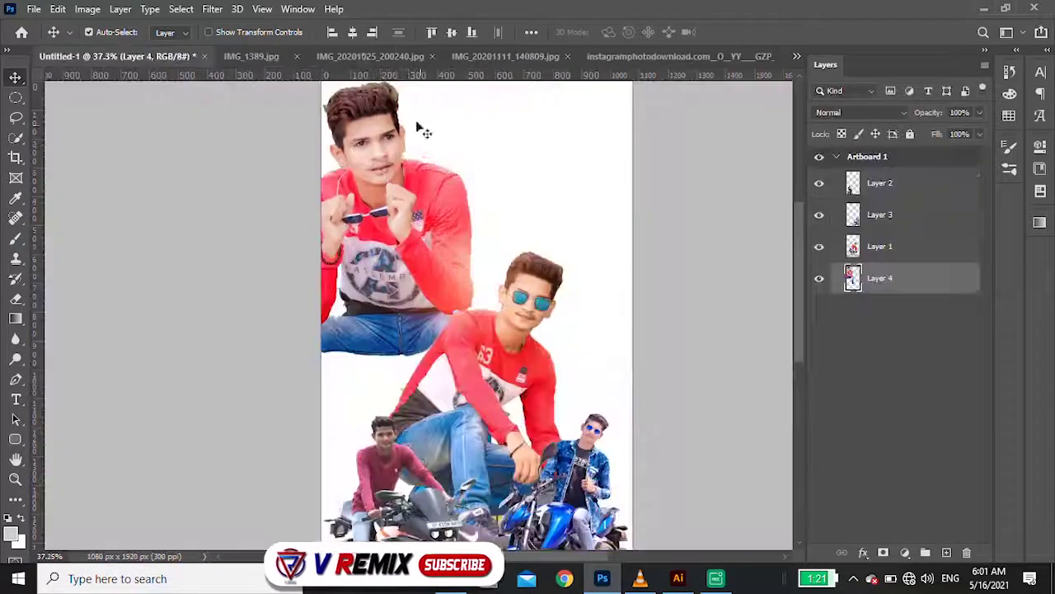
click(462, 56)
click(14, 138)
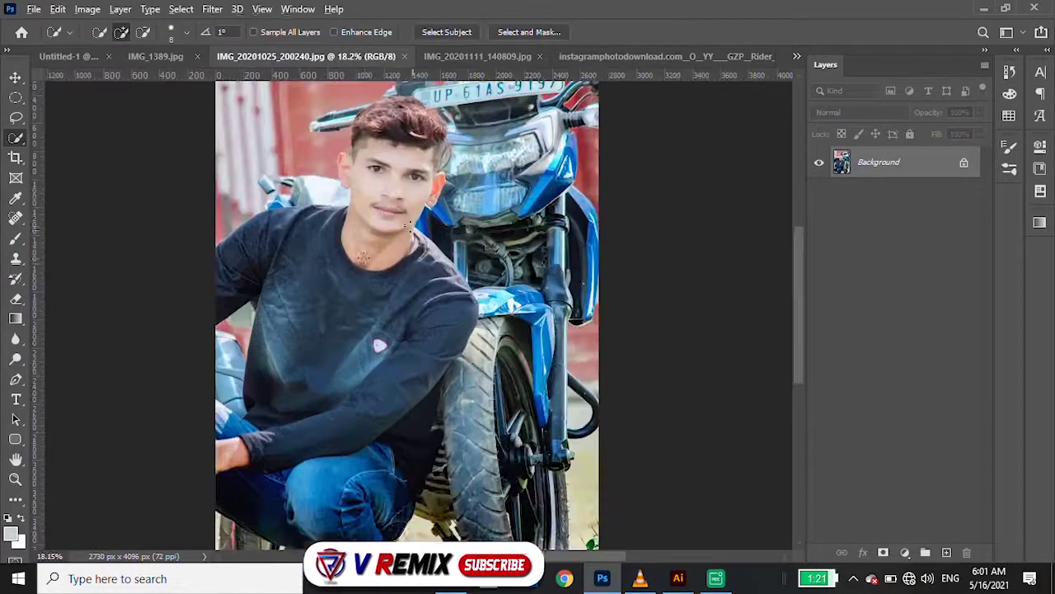
Quick-select the seated man's head, the motorbike's headlight and body, and the top of his hair
drag(388, 186, 404, 248)
scroll(326, 334, down, 2)
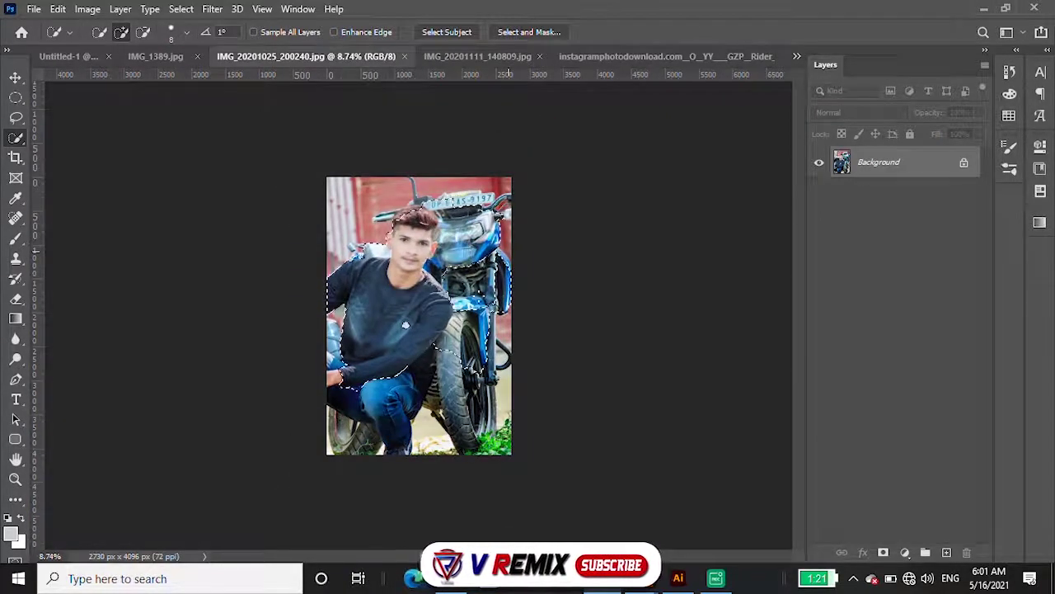
drag(499, 239, 469, 297)
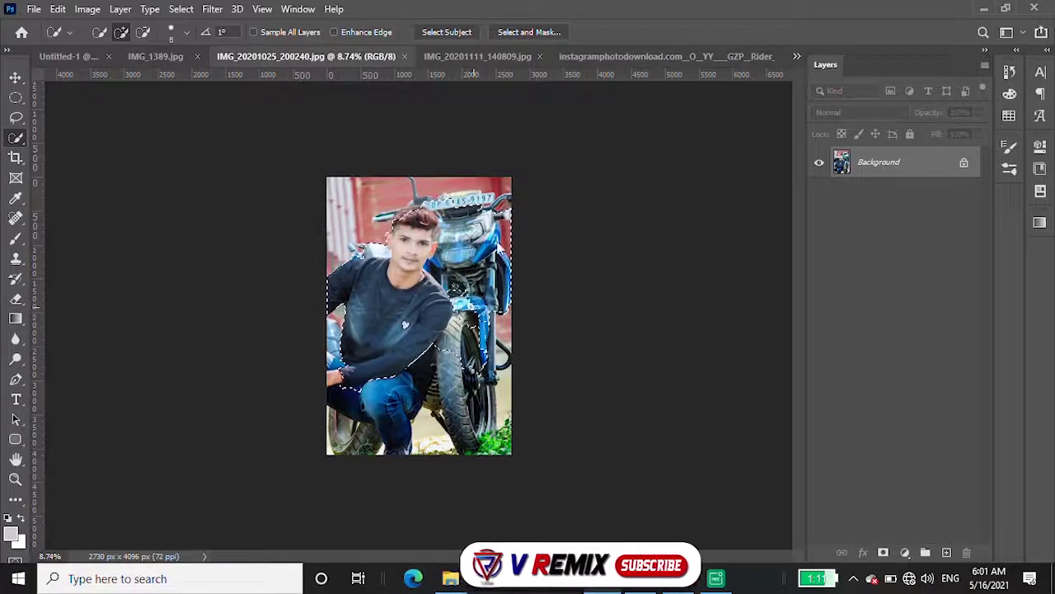
scroll(405, 324, up, 4)
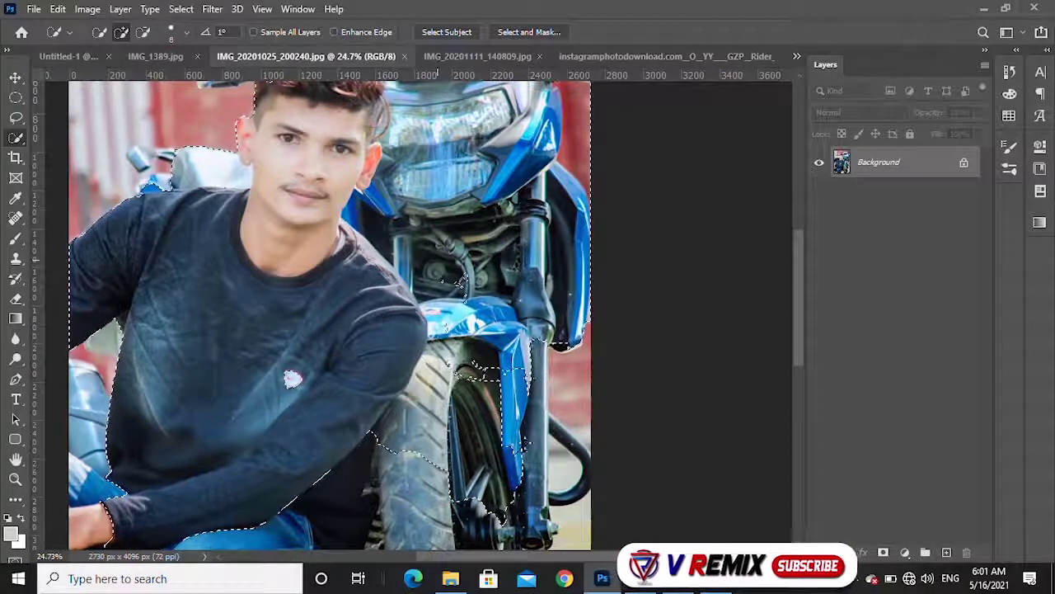
scroll(402, 332, down, 1)
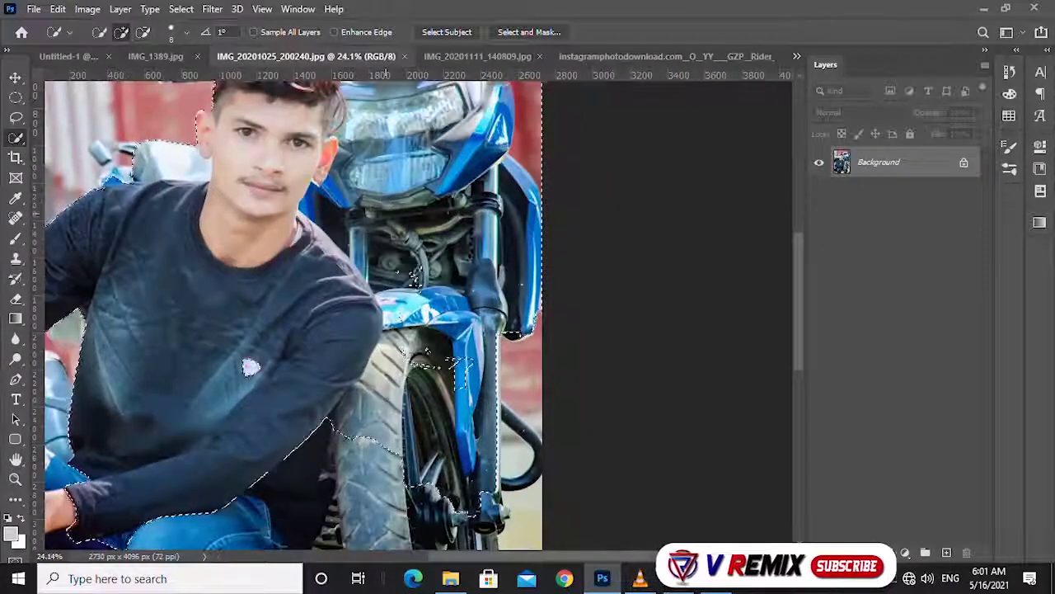
scroll(462, 356, up, 3)
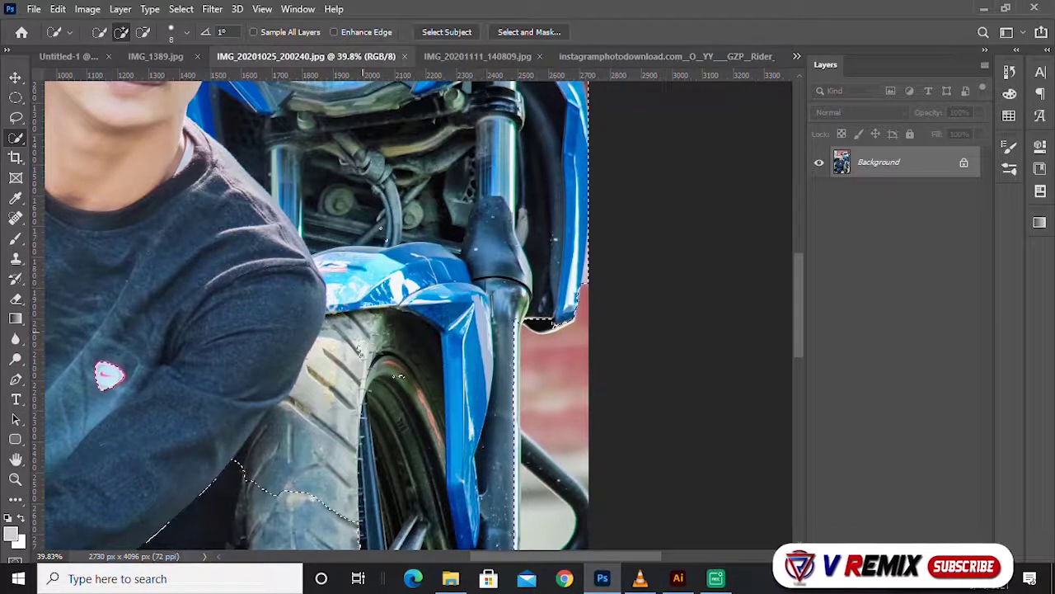
scroll(380, 228, down, 3)
scroll(362, 214, down, 2)
scroll(330, 182, up, 5)
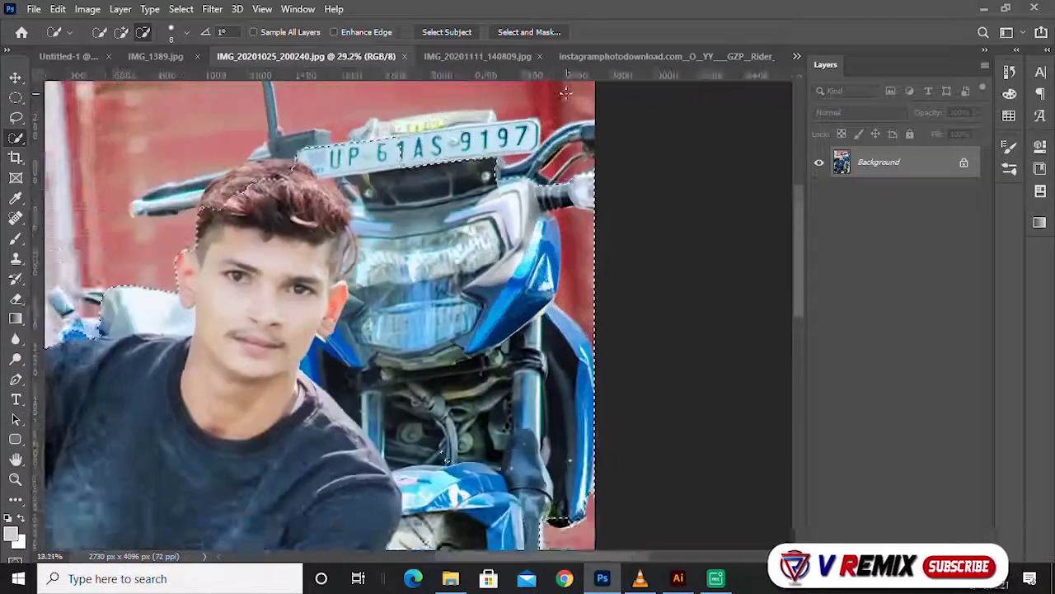
scroll(324, 175, up, 1)
drag(324, 175, 78, 216)
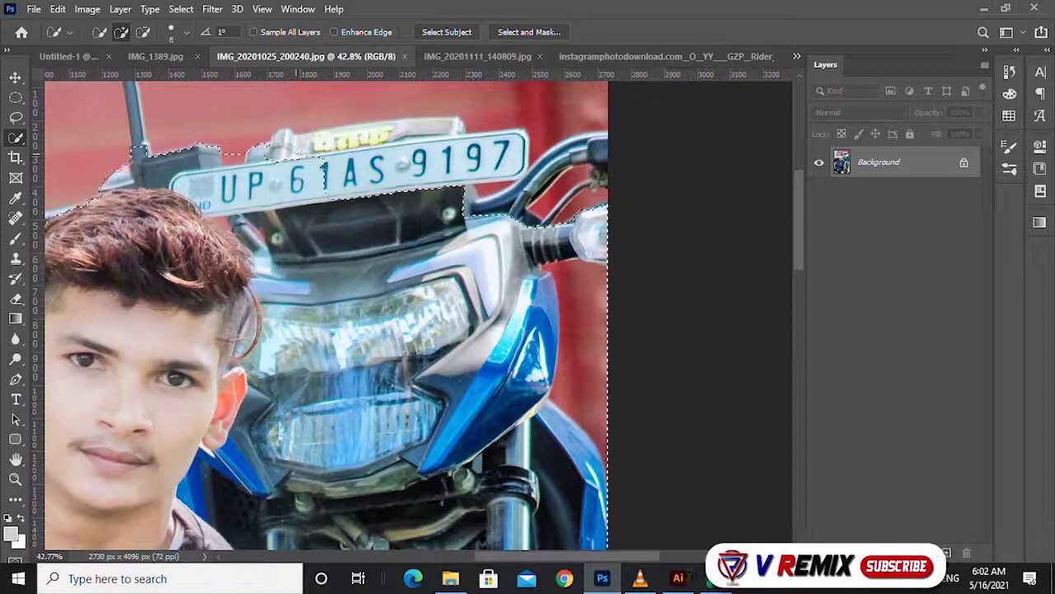
scroll(413, 313, down, 3)
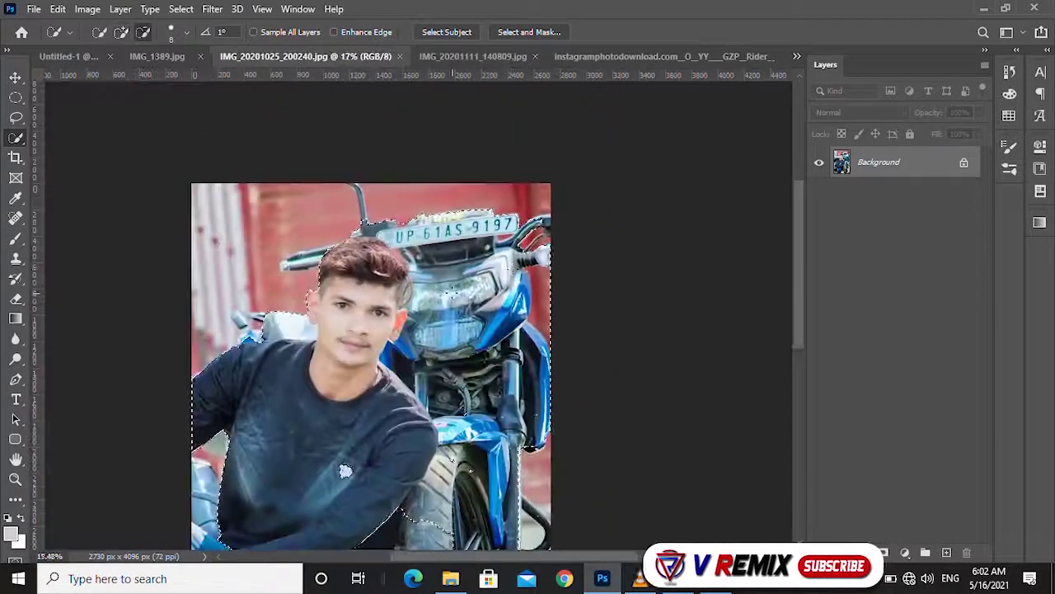
scroll(413, 313, down, 2)
Drag the selected man and bike onto the Untitled-1 poster tab
key(v)
drag(407, 215, 164, 107)
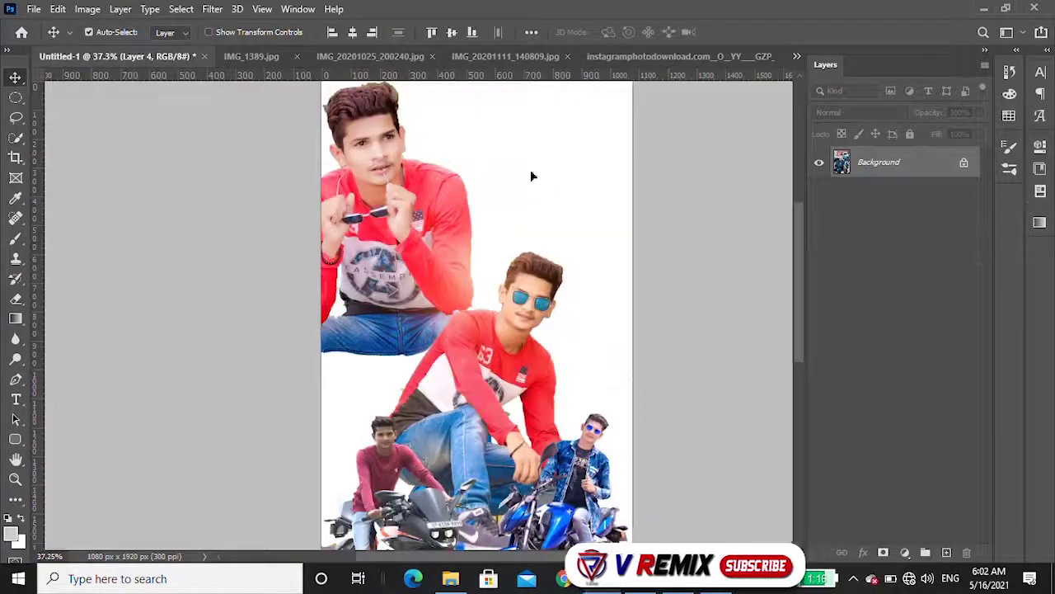
drag(57, 59, 533, 174)
Close the IMG_20201025_200240 source photo so IMG_20201111_140809 is showing
scroll(361, 283, down, 1)
click(364, 58)
click(408, 56)
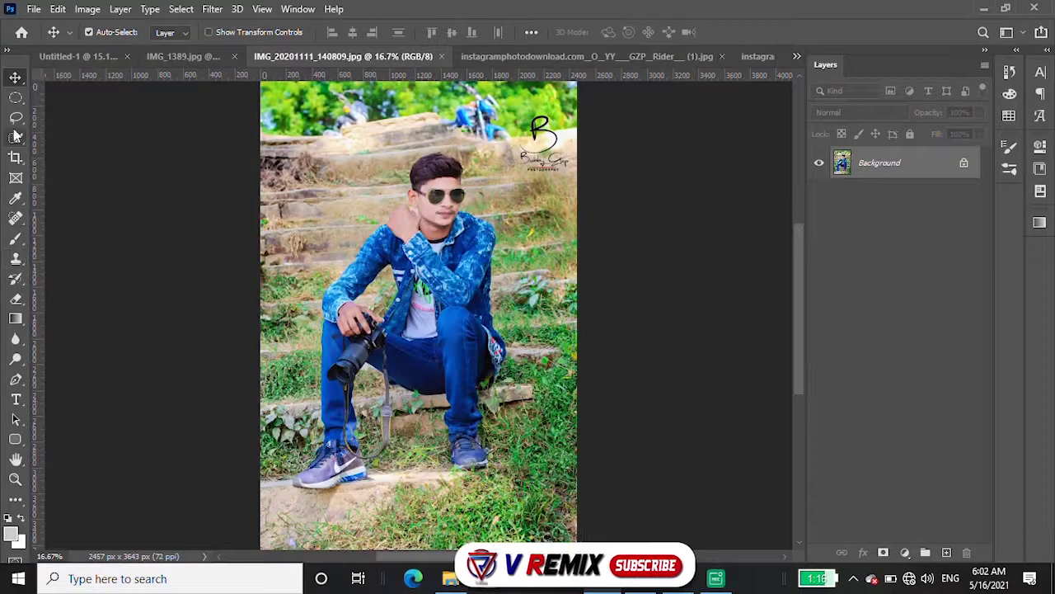
Quick-select the denim-jacket man's head, torso and leg, subtracting background near his hand
click(14, 136)
scroll(412, 314, up, 2)
mouse_move(461, 396)
mouse_down()
mouse_move(445, 179)
mouse_move(329, 321)
mouse_up()
scroll(461, 330, down, 2)
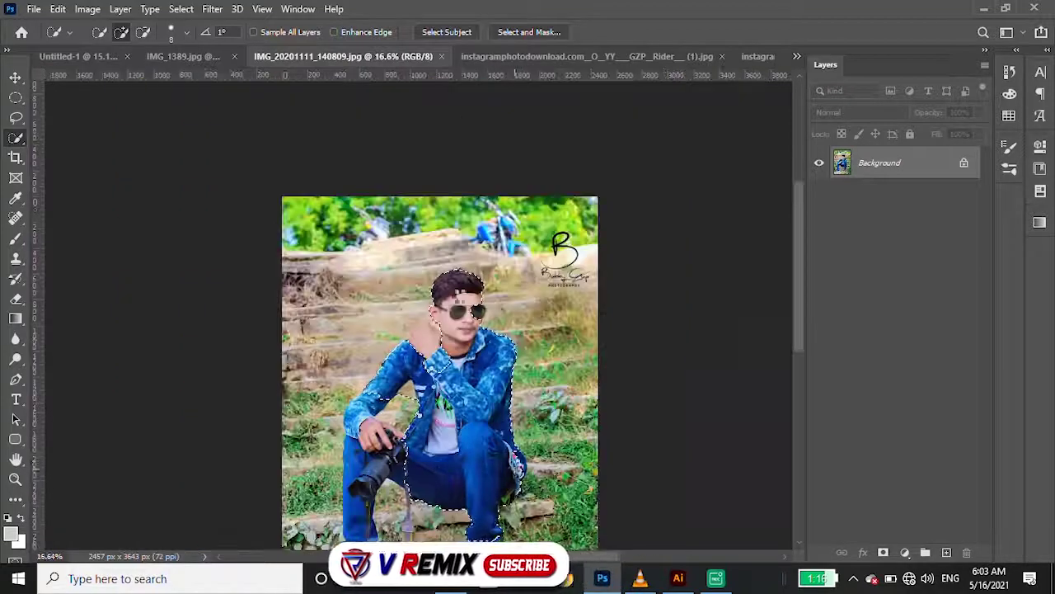
scroll(489, 371, up, 1)
drag(346, 247, 326, 424)
scroll(410, 272, up, 3)
scroll(409, 272, up, 1)
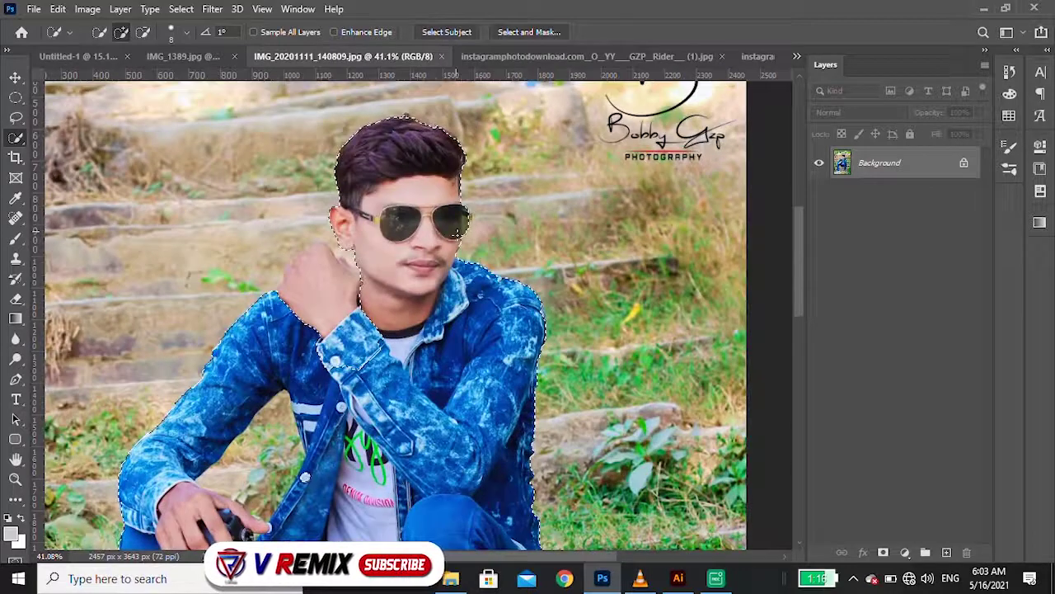
scroll(396, 247, up, 1)
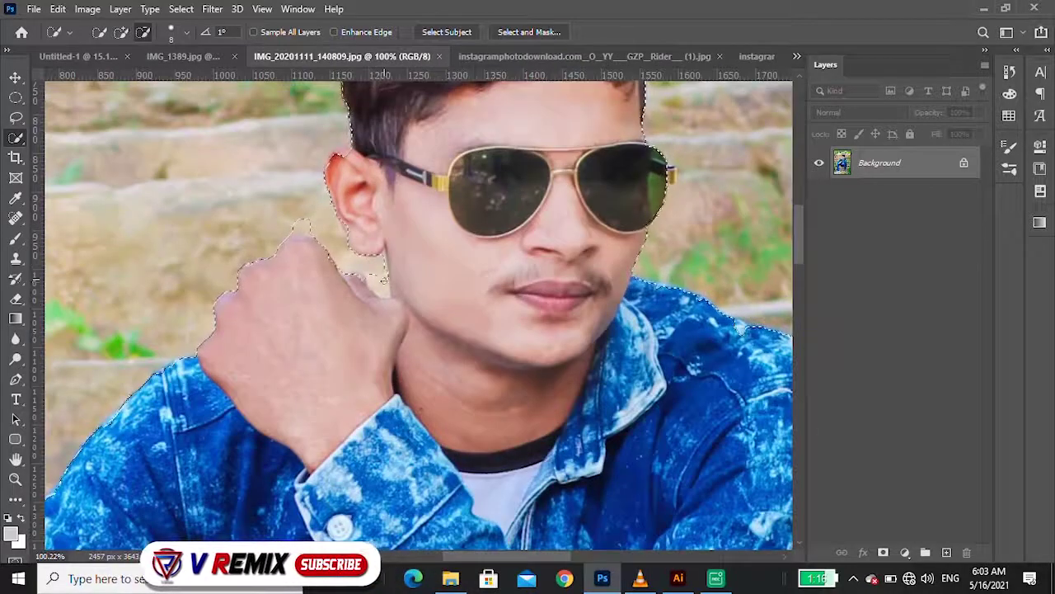
drag(297, 239, 356, 278)
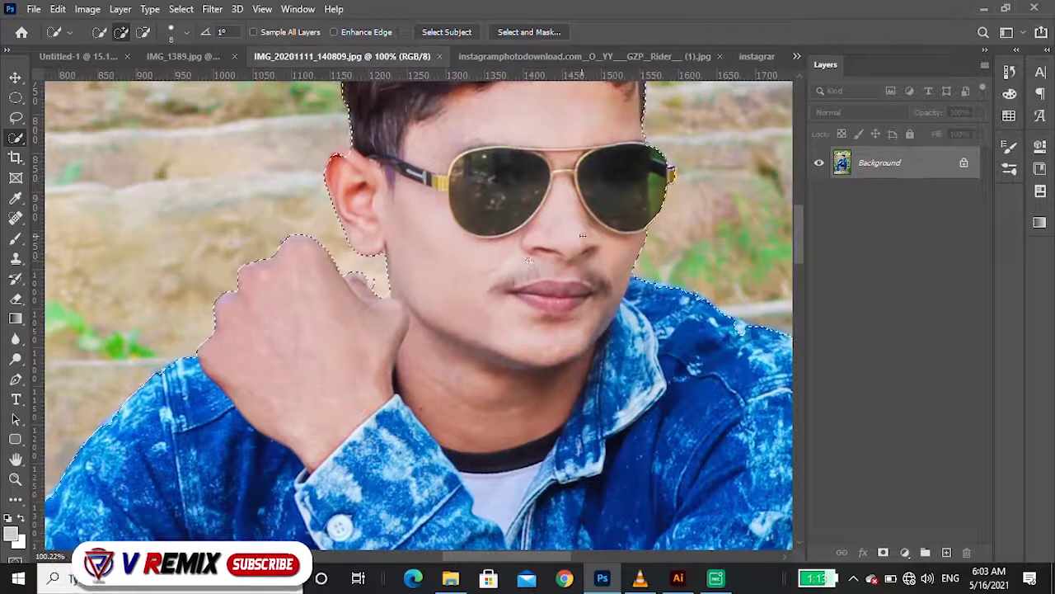
scroll(586, 296, down, 2)
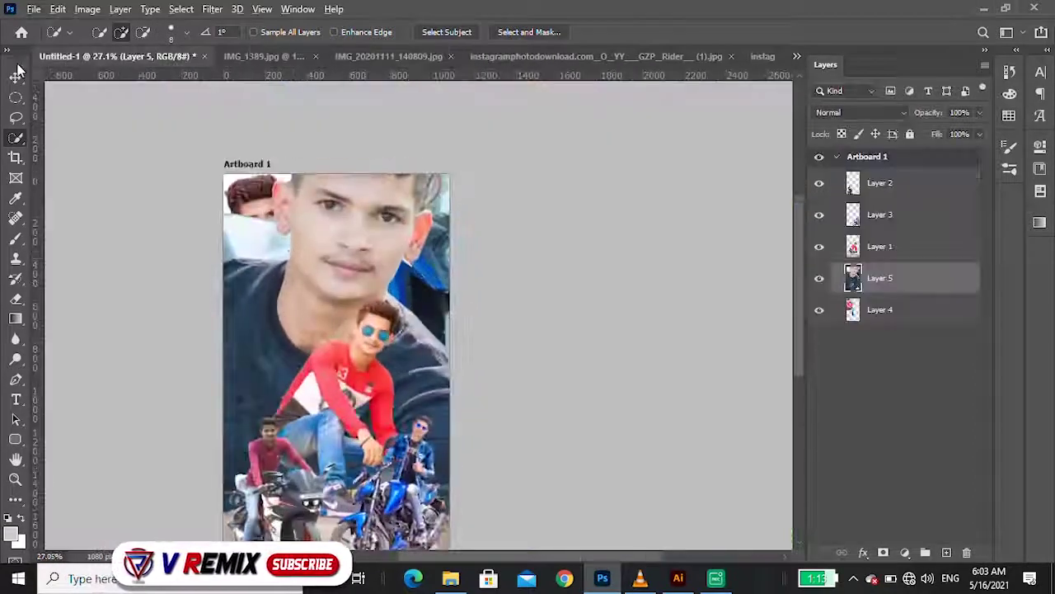
Begin shrinking the Layer 5 motorbike-man cut-out in the poster
key(ctrl+t)
key(ctrl+minus)
mouse_move(555, 141)
mouse_down()
mouse_move(336, 385)
mouse_move(396, 350)
mouse_move(422, 223)
mouse_up()
Finish shrinking Layer 5 and set it in the poster's top-right corner
scroll(249, 266, up, 3)
key(alt+space)
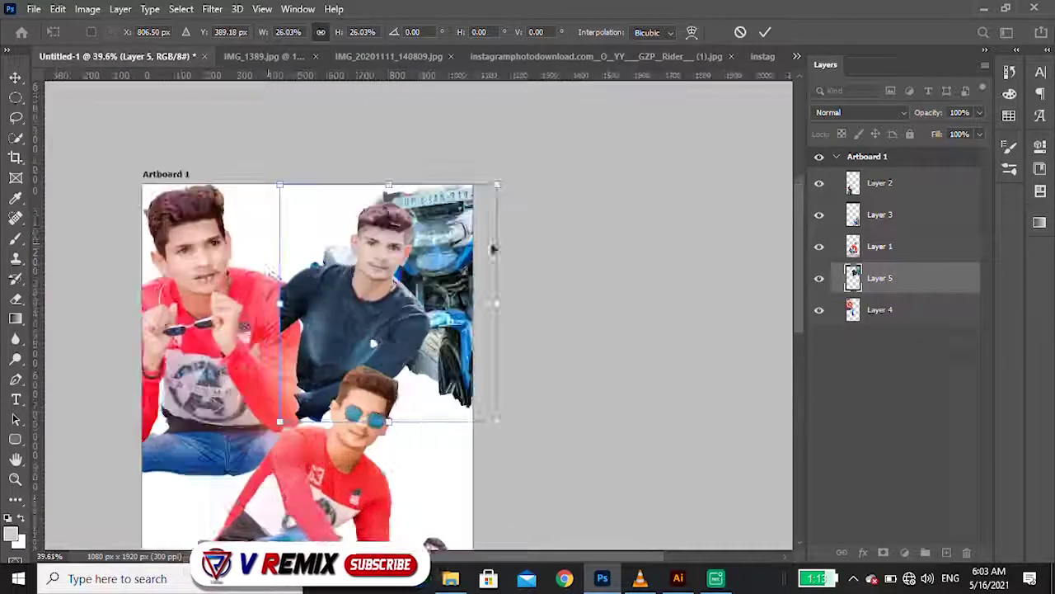
key(Escape)
drag(278, 189, 306, 218)
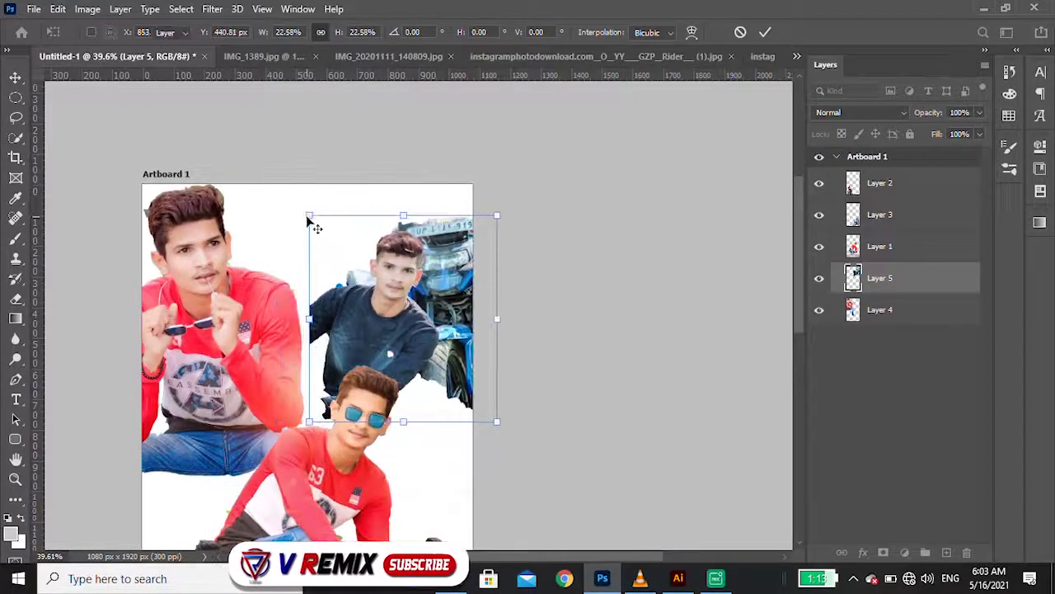
key(Return)
drag(371, 330, 385, 312)
Shrink the man in red to about 68% in the top-left and nudge the bike man left
click(237, 298)
drag(89, 172, 130, 201)
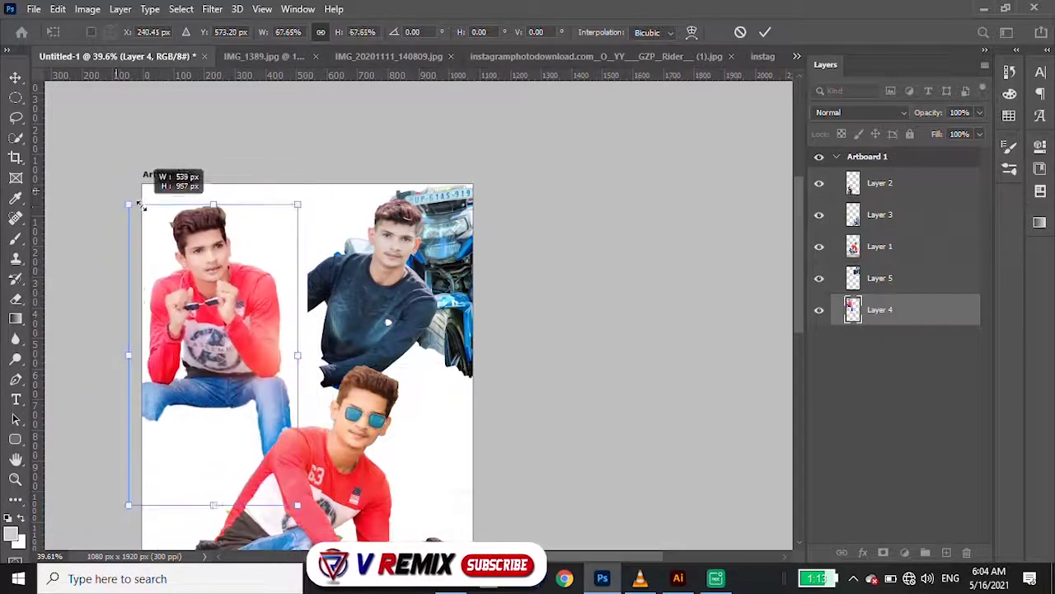
key(Return)
drag(239, 276, 227, 247)
mouse_move(415, 262)
mouse_down()
mouse_move(387, 262)
mouse_move(395, 248)
mouse_up()
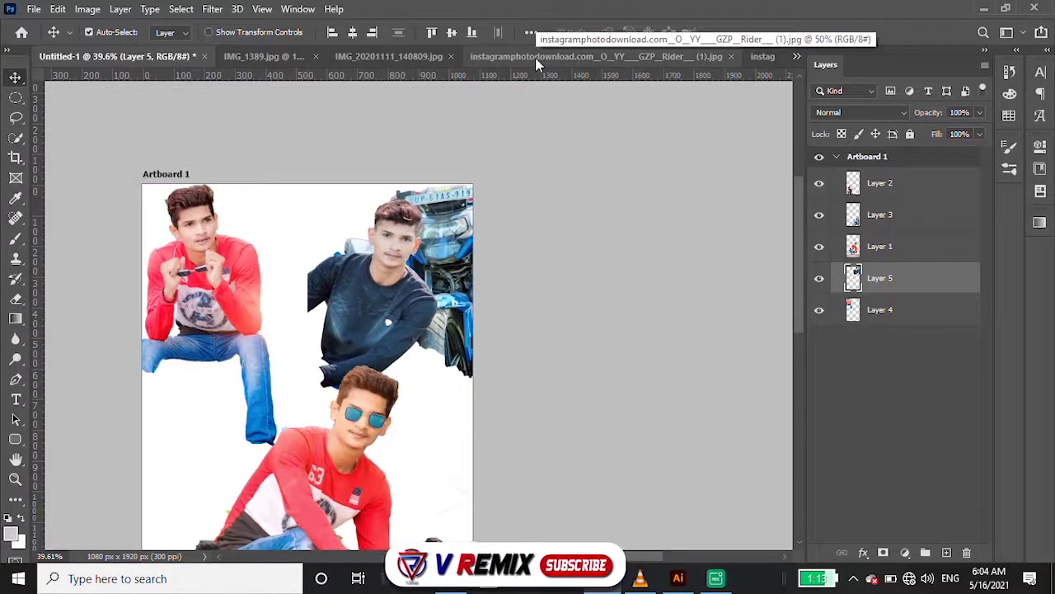
click(525, 56)
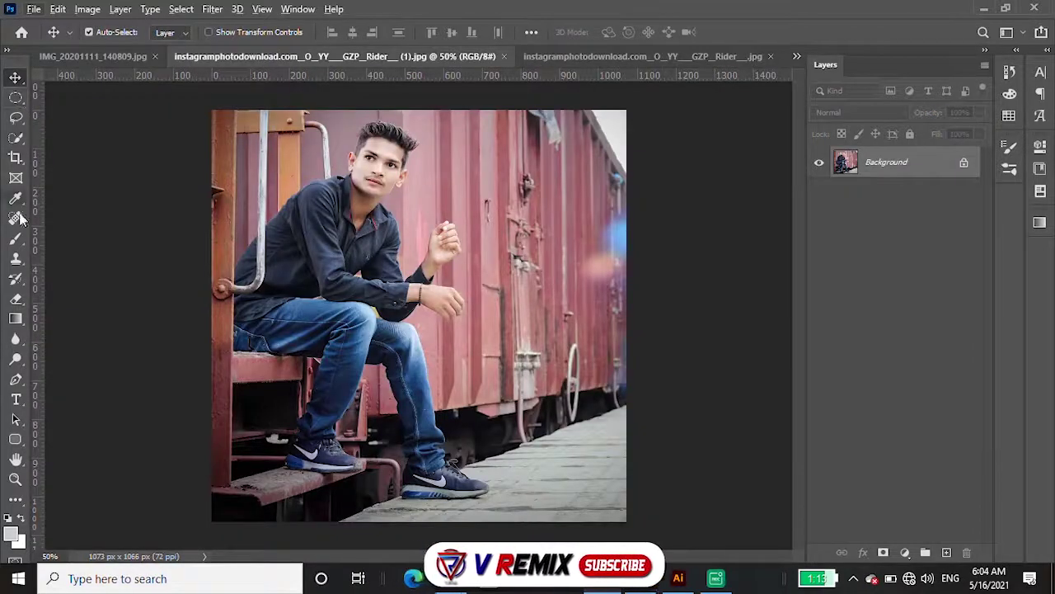
Quick-select the train-wagon man's upper body, hands, face and hair
key(w)
scroll(412, 148, up, 2)
scroll(429, 148, up, 2)
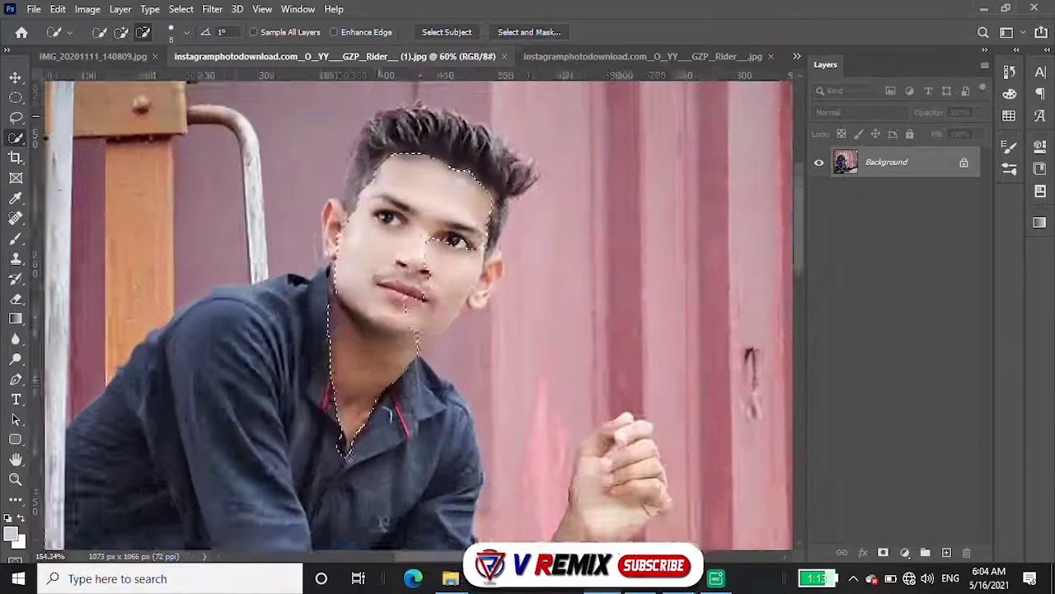
scroll(445, 148, up, 2)
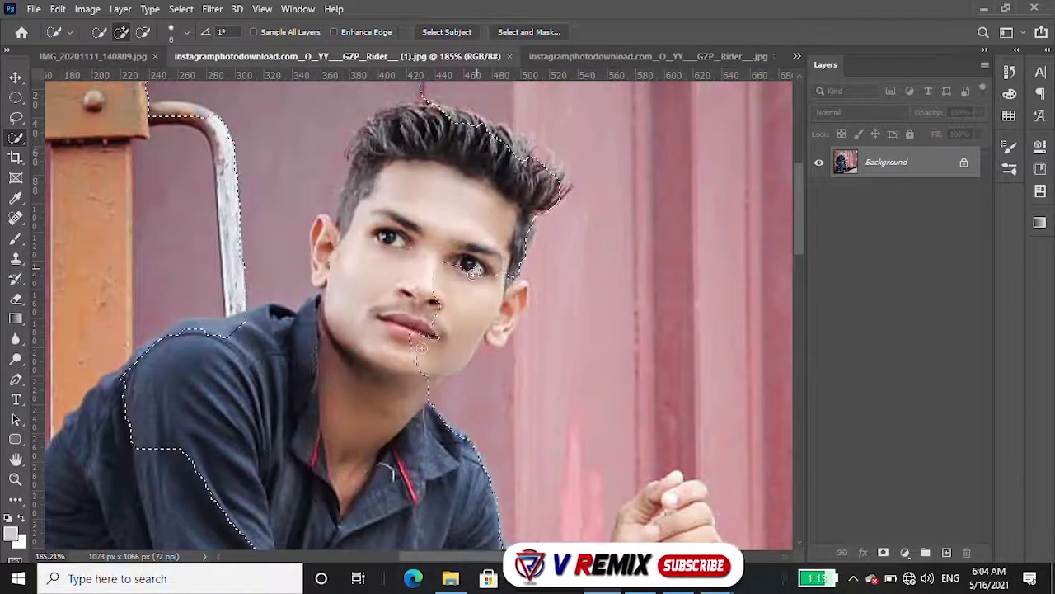
drag(267, 443, 651, 329)
scroll(396, 160, down, 3)
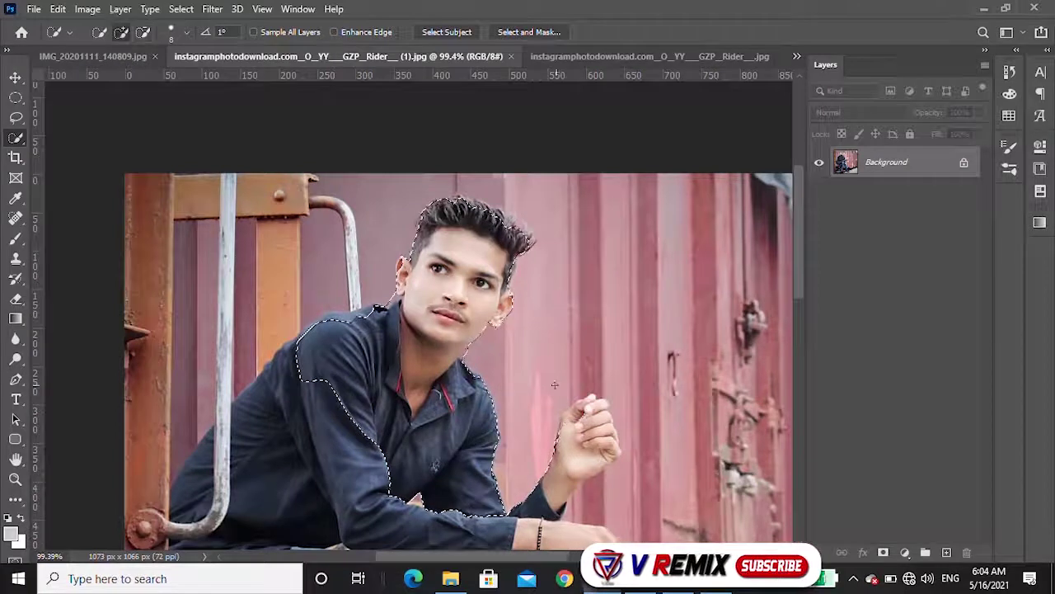
scroll(555, 384, down, 3)
scroll(301, 198, down, 2)
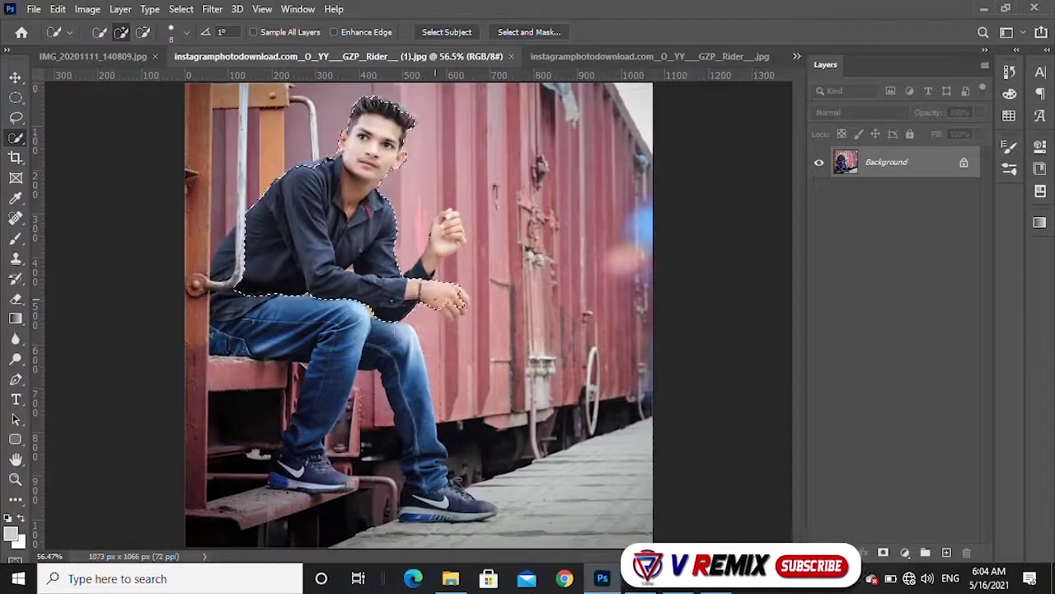
scroll(433, 222, up, 3)
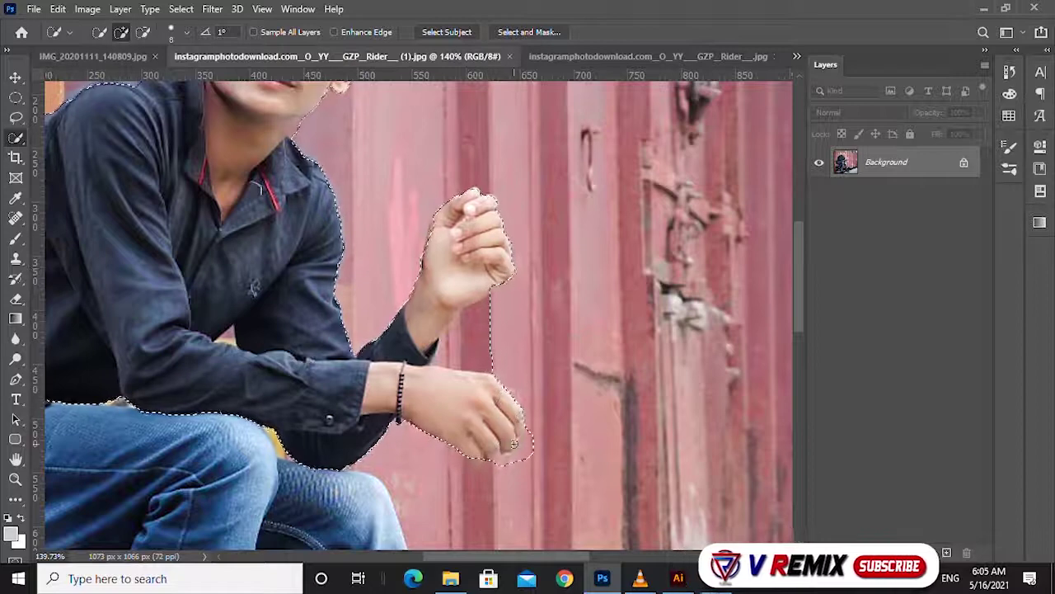
scroll(506, 297, up, 1)
scroll(495, 330, up, 1)
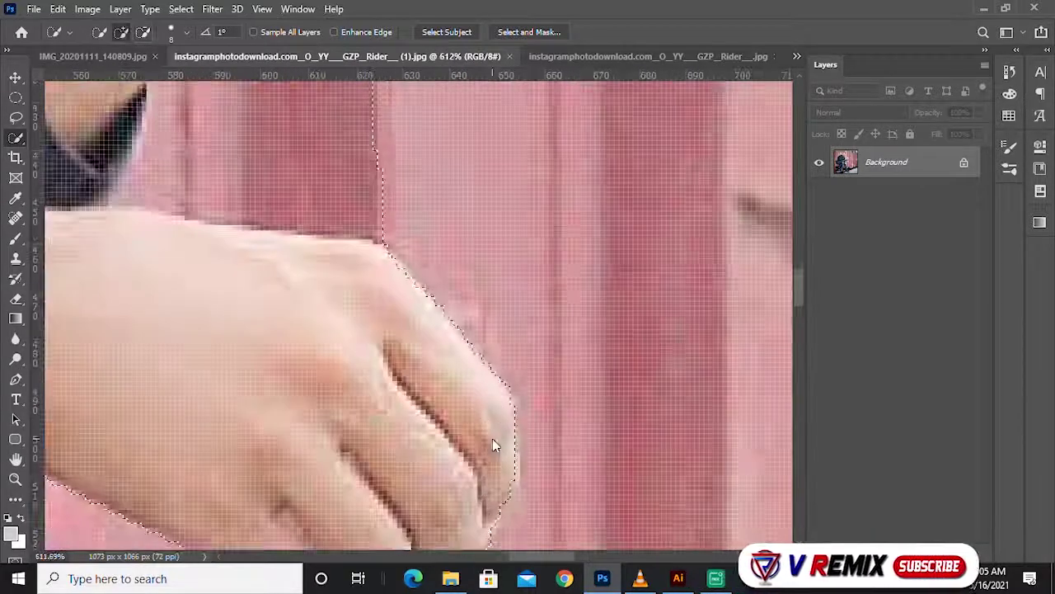
scroll(462, 313, down, 2)
scroll(405, 279, down, 1)
Drag the selected train-wagon man into IMG_20201111_140809 as Layer 1
scroll(404, 279, up, 3)
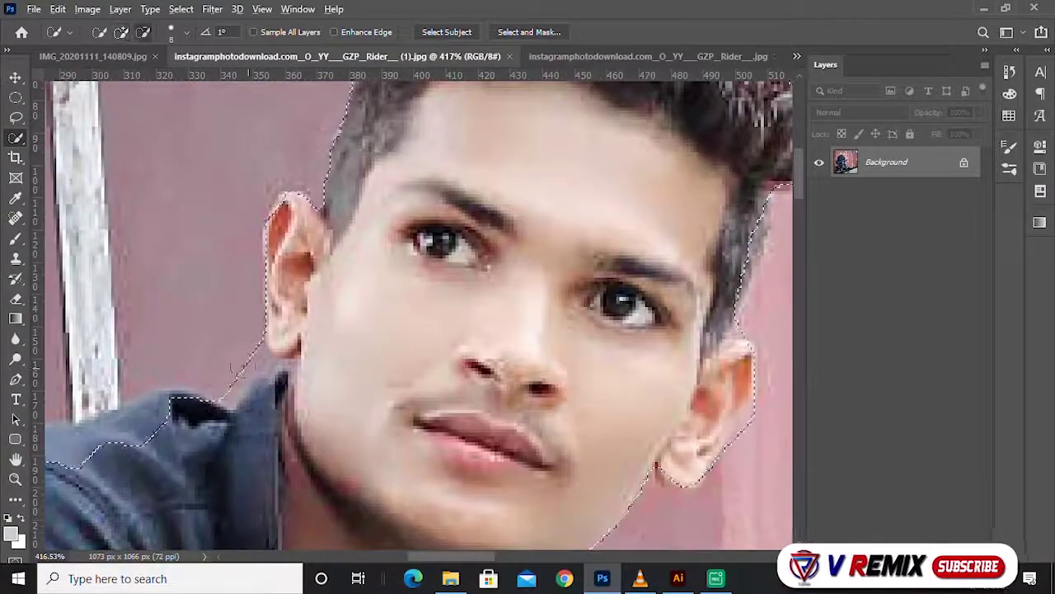
scroll(172, 439, down, 1)
scroll(461, 248, down, 1)
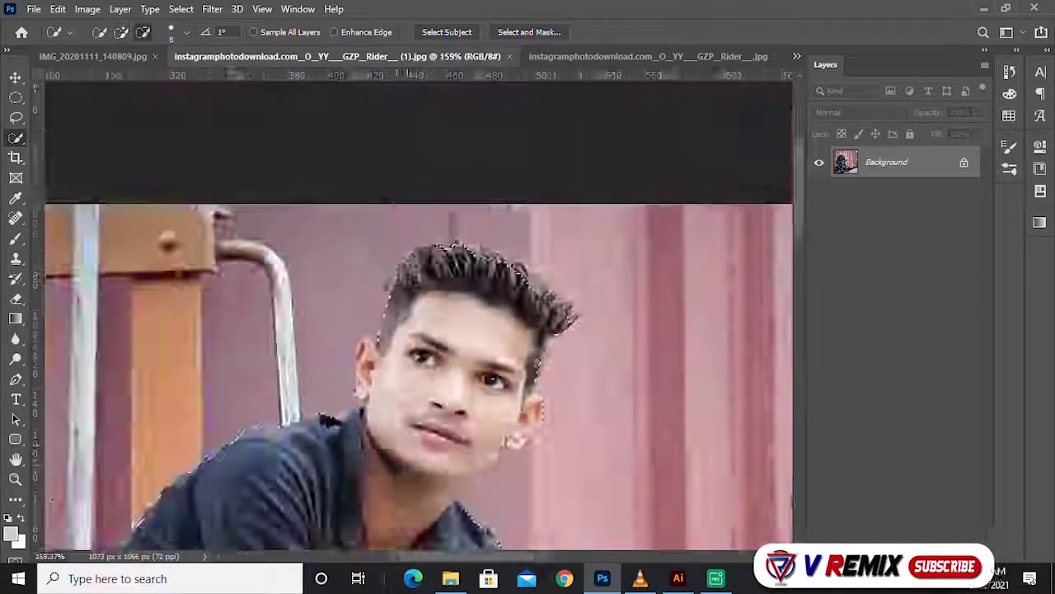
scroll(468, 211, up, 2)
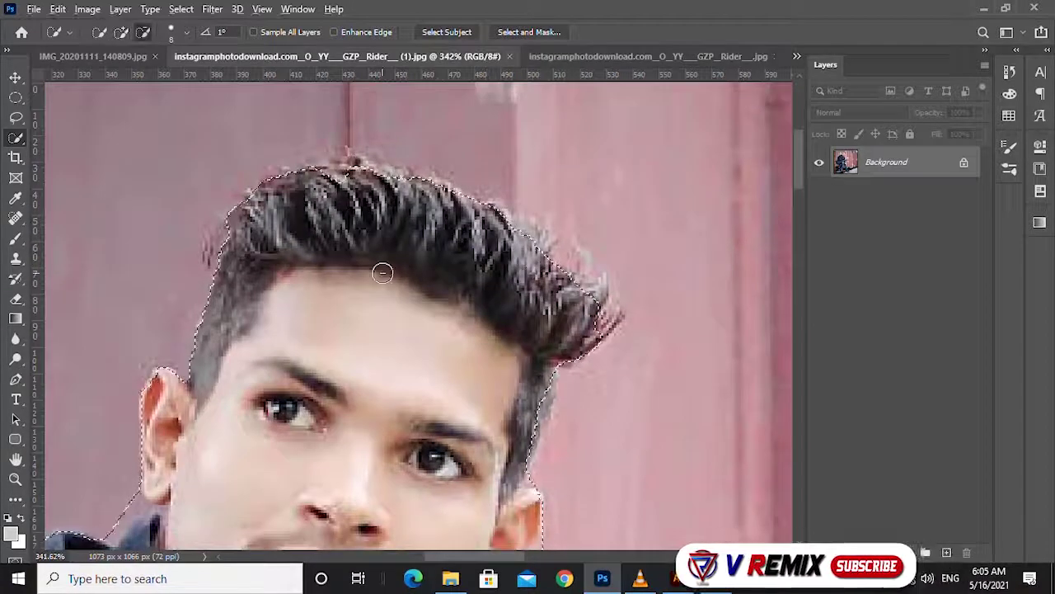
scroll(363, 367, down, 3)
scroll(363, 368, down, 2)
key(v)
mouse_move(330, 206)
mouse_down()
mouse_move(57, 72)
mouse_move(346, 190)
mouse_up()
Switch to the IMG_1389 photo and pick the Quick Selection tool
click(796, 57)
click(505, 61)
click(245, 55)
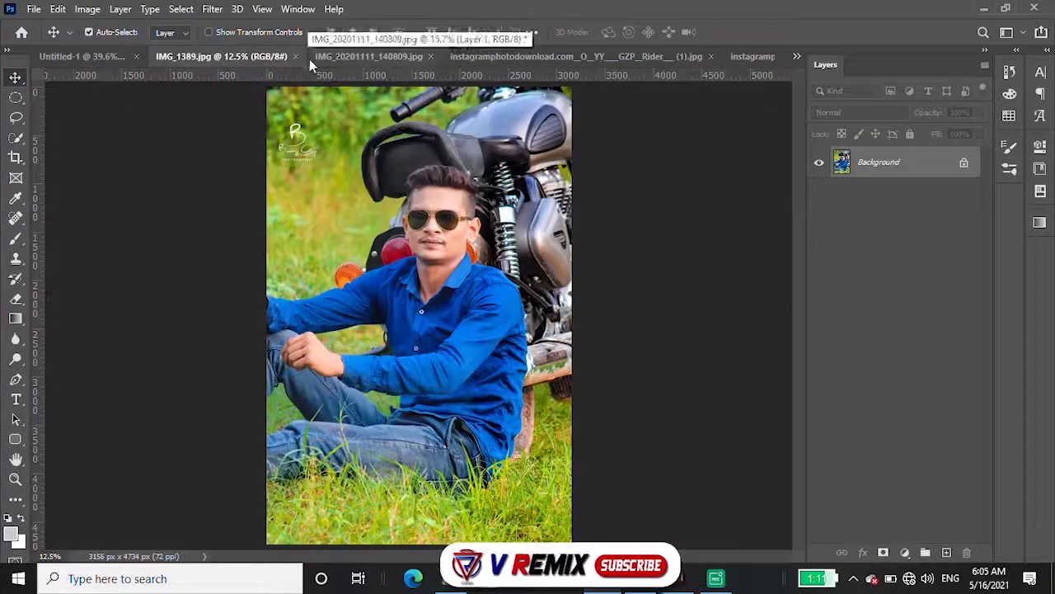
click(16, 157)
click(16, 136)
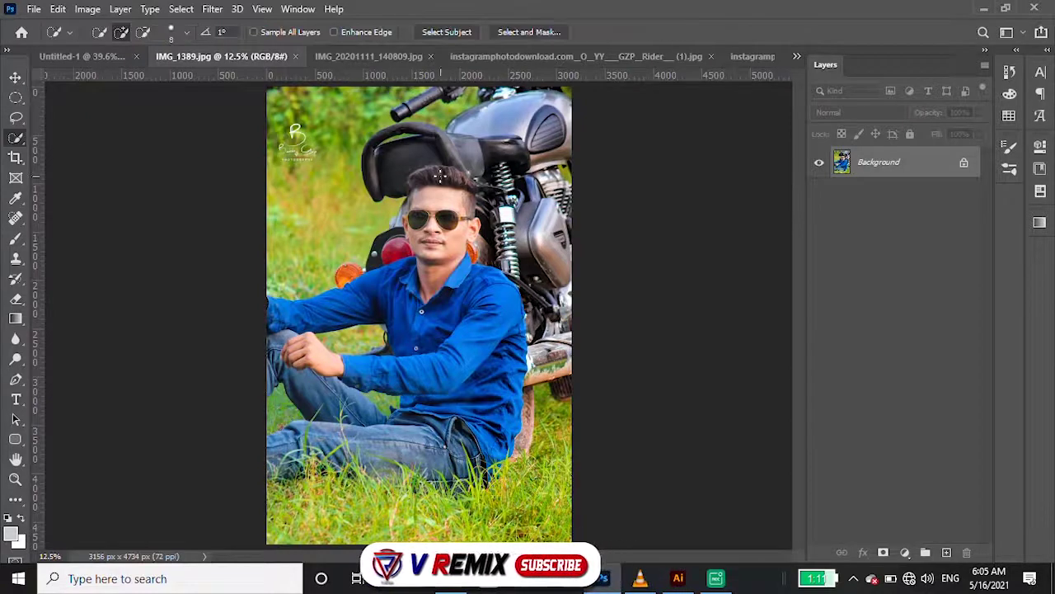
Move the selected blue-shirt man into the poster as Layer 6 and close IMG_1389
scroll(421, 228, up, 3)
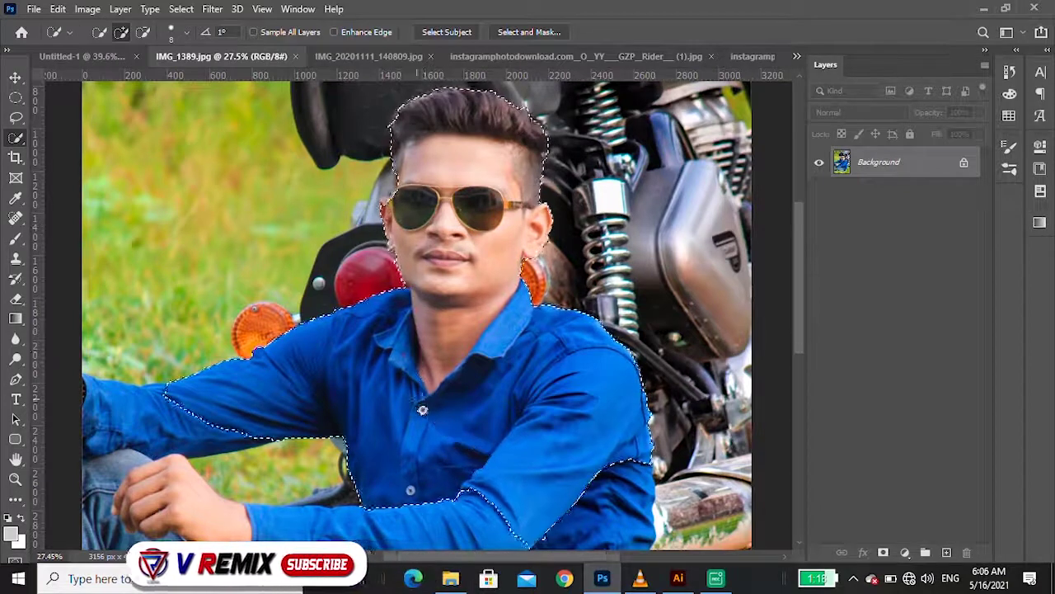
scroll(422, 410, down, 2)
scroll(422, 410, down, 1)
scroll(441, 384, up, 2)
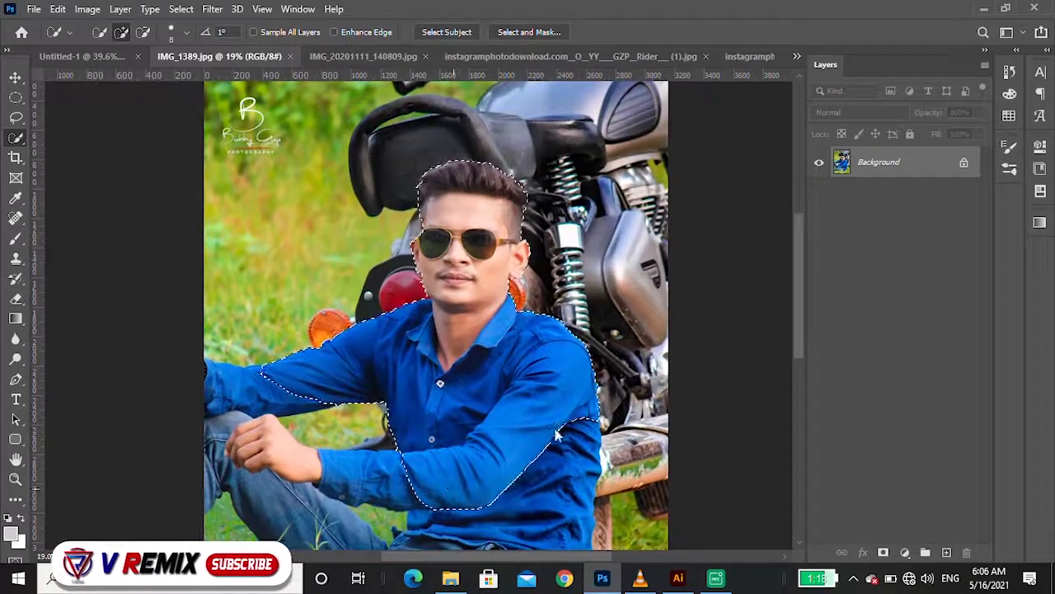
scroll(501, 378, down, 1)
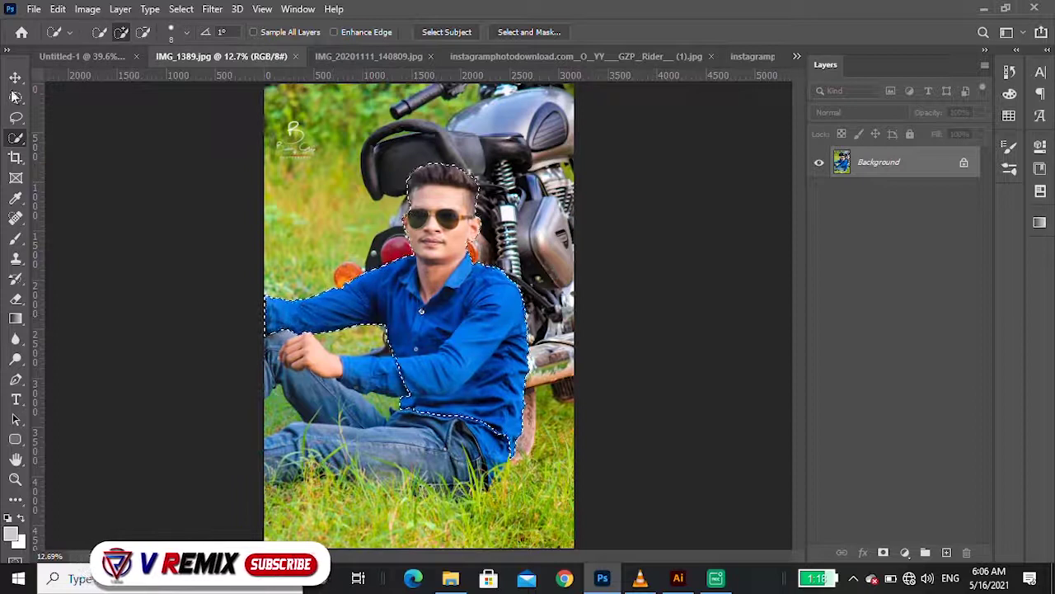
scroll(425, 217, up, 2)
scroll(424, 217, up, 2)
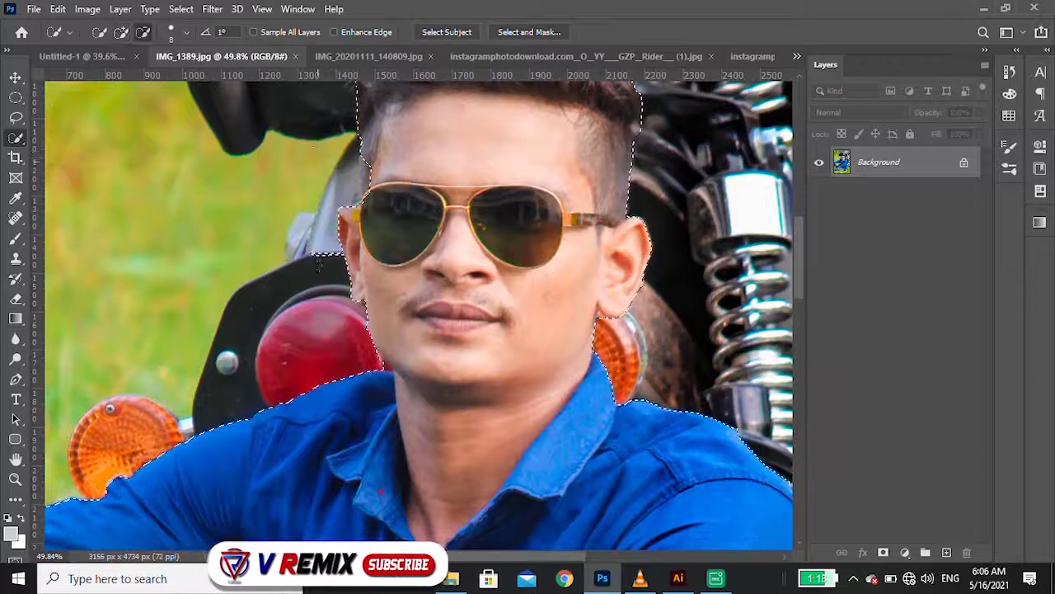
scroll(317, 264, down, 1)
key(v)
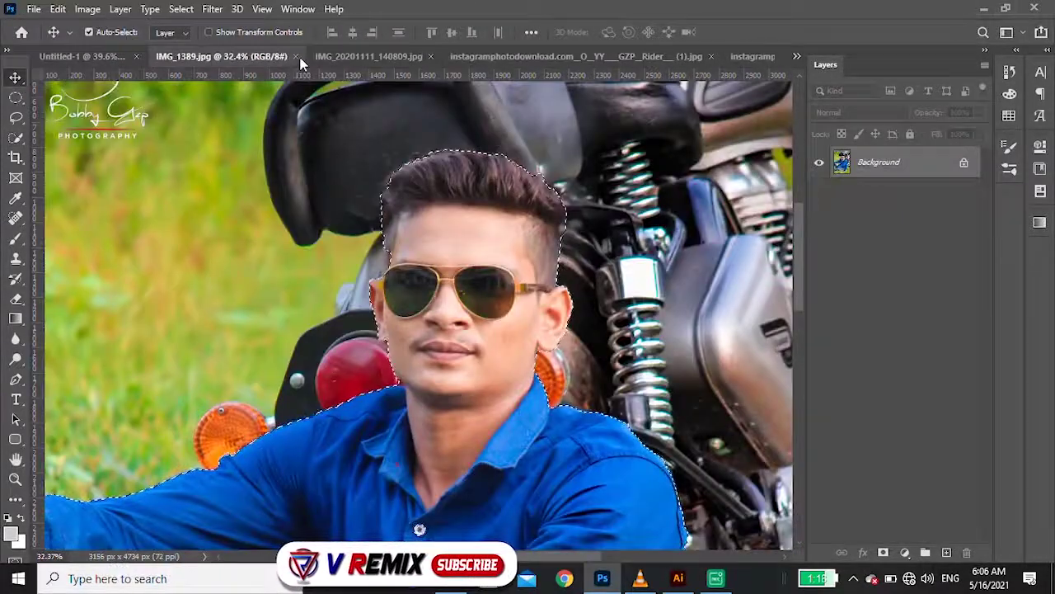
click(297, 57)
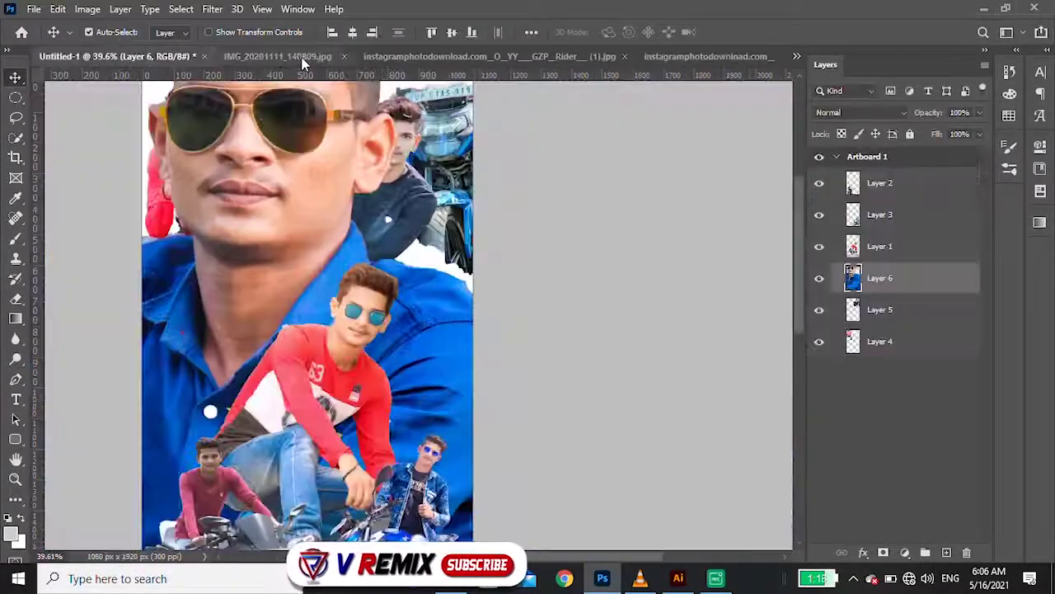
Remove the gap between the hands from the black-shirt man's selection and drag him onto IMG_20201111
click(427, 56)
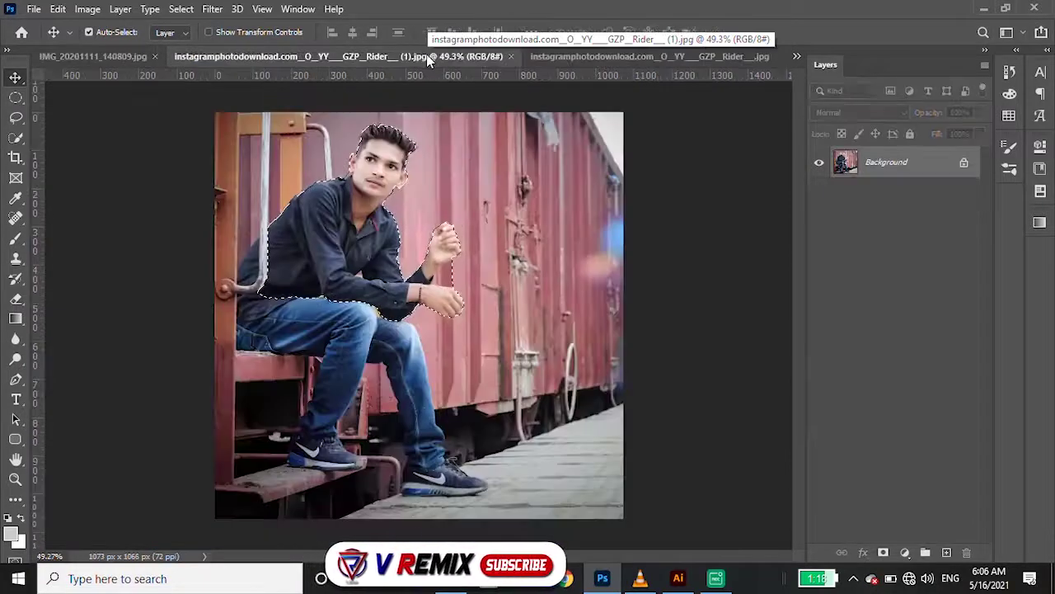
scroll(451, 281, up, 5)
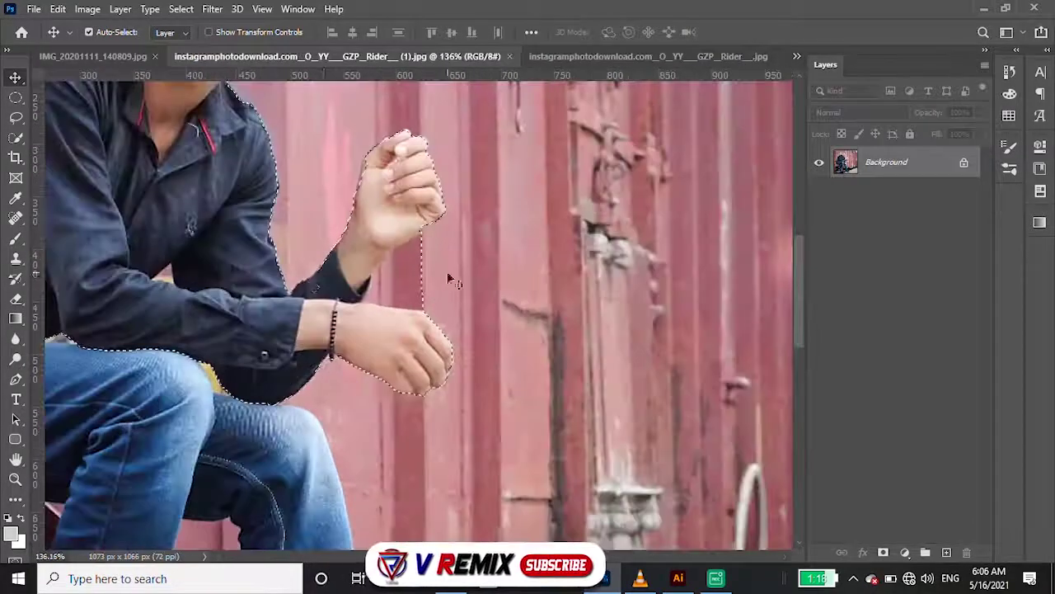
click(17, 138)
click(399, 278)
key(ctrl+0)
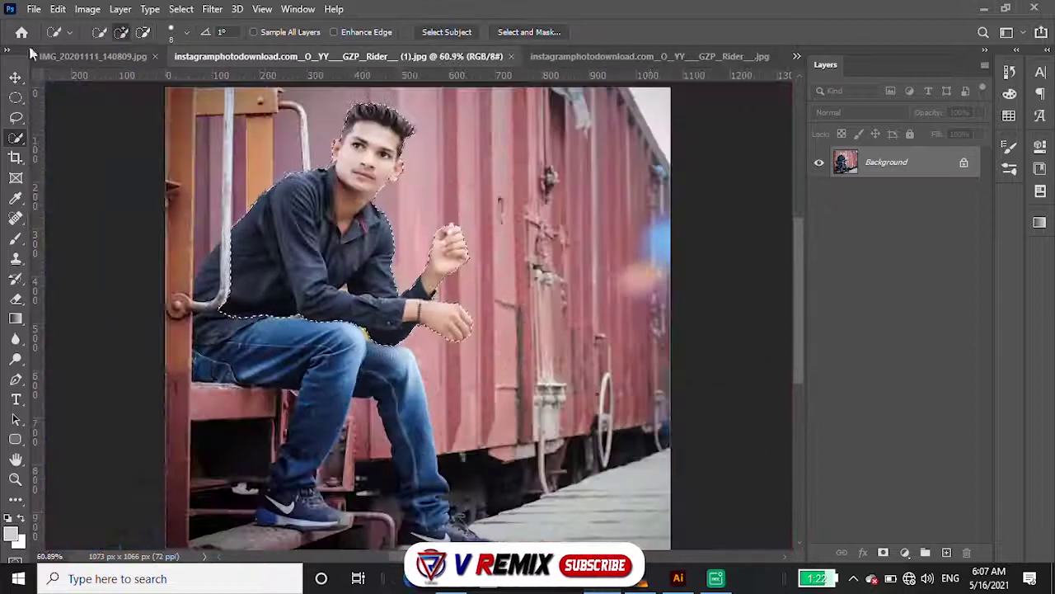
key(v)
drag(330, 272, 92, 73)
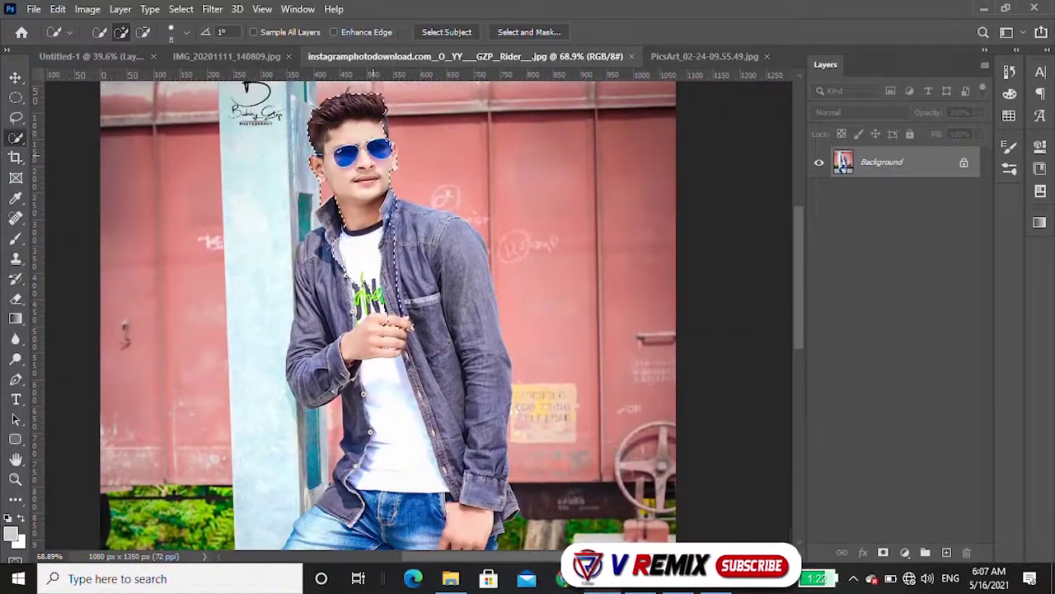
Drag the selected denim-jacket man into the poster and close his source photo
scroll(345, 176, up, 2)
scroll(345, 176, up, 3)
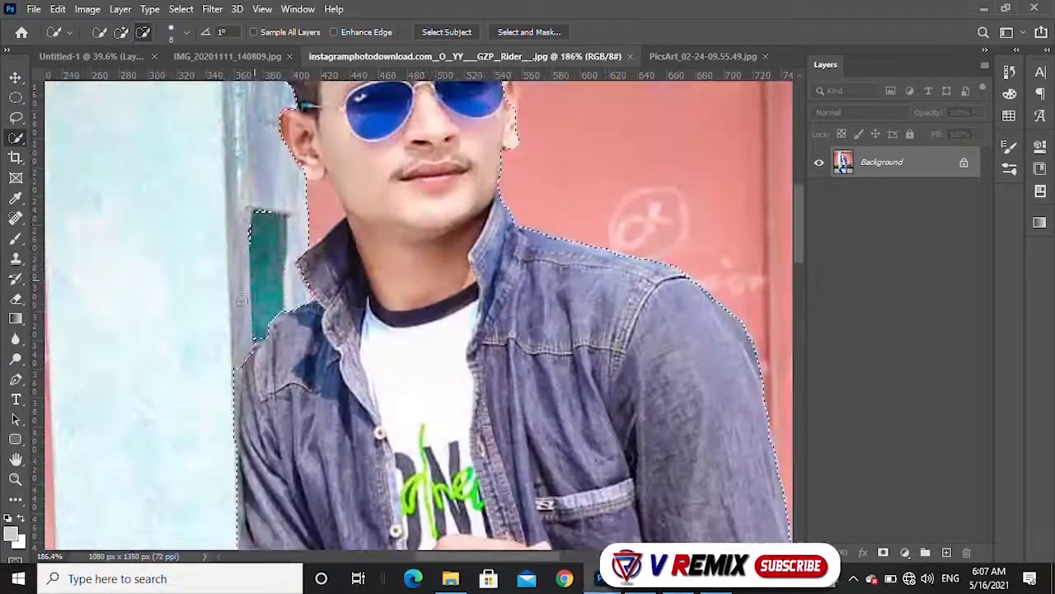
scroll(320, 196, up, 4)
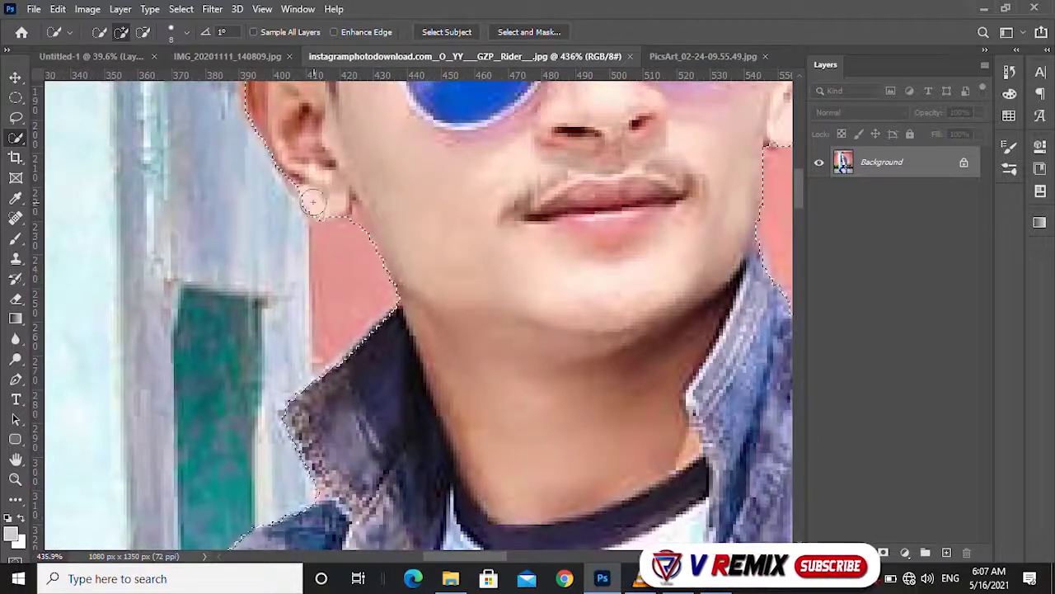
scroll(314, 204, down, 5)
scroll(404, 206, up, 2)
scroll(403, 206, up, 3)
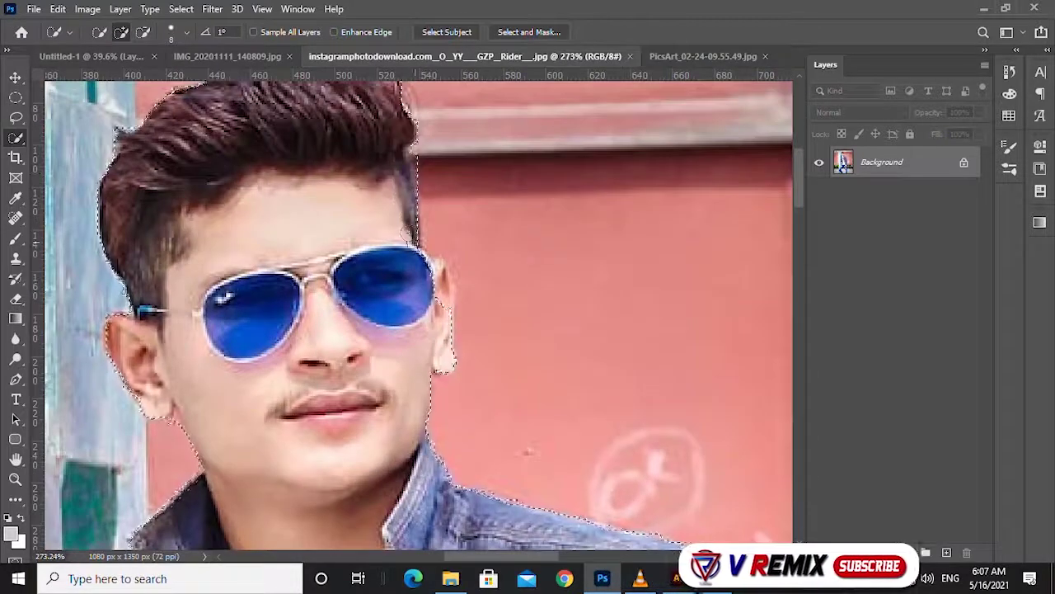
scroll(442, 277, down, 3)
scroll(356, 272, up, 1)
scroll(356, 272, up, 1)
scroll(356, 272, down, 4)
scroll(356, 272, down, 1)
key(v)
mouse_move(351, 190)
mouse_down()
mouse_move(293, 138)
mouse_move(112, 65)
mouse_move(372, 254)
mouse_up()
click(495, 56)
Close the finished source photo and return to the poster
click(630, 56)
click(560, 56)
click(330, 56)
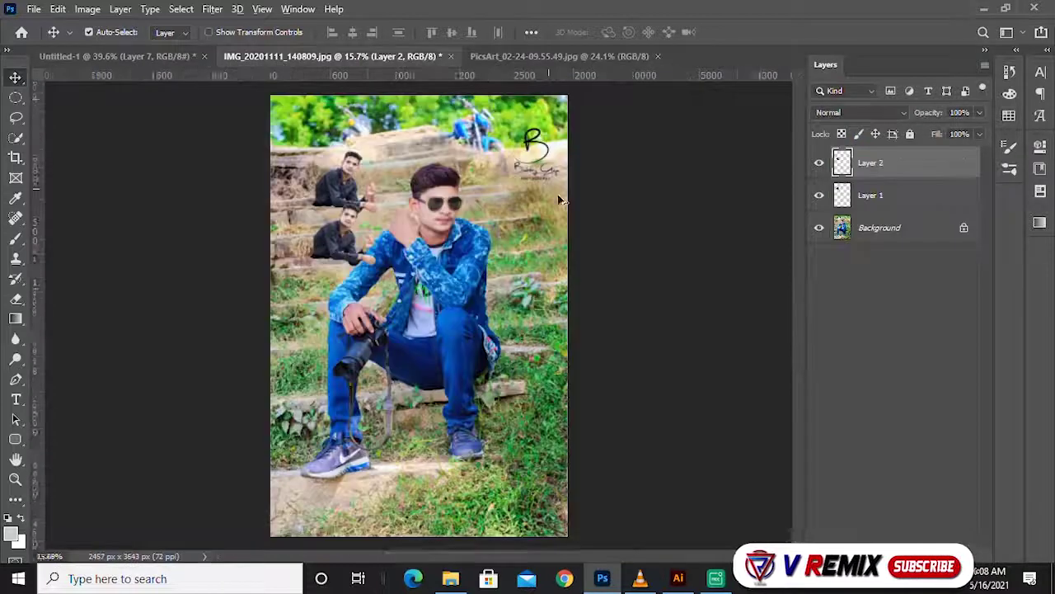
click(119, 56)
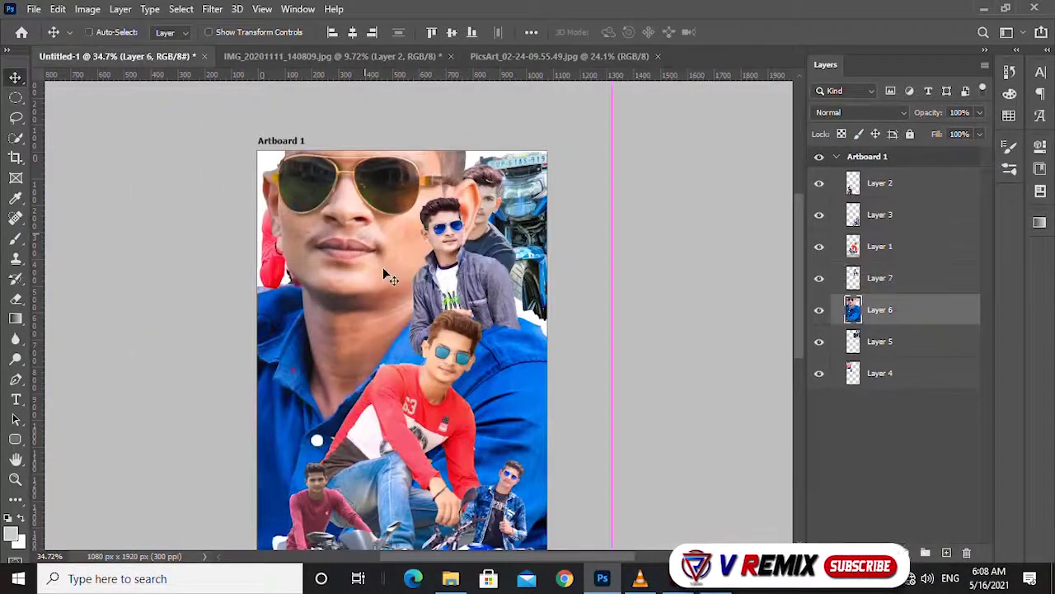
Scale the blue-shirt man to about 36% and move the other two men to the top
key(ctrl+t)
key(ctrl+0)
mouse_move(71, 130)
mouse_down()
mouse_move(370, 467)
mouse_move(306, 348)
mouse_up()
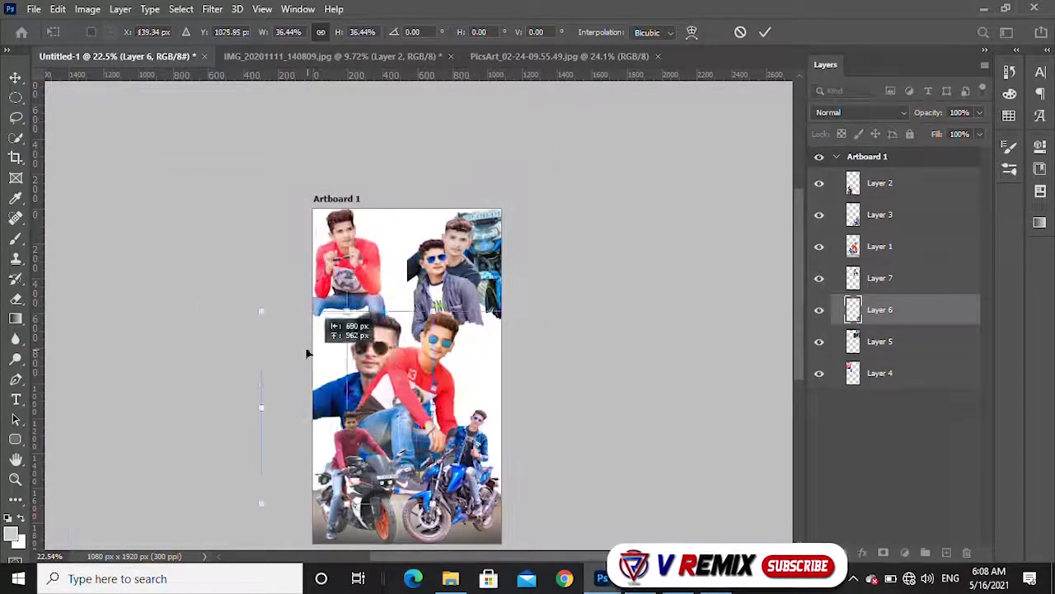
key(Return)
key(ctrl+plus)
mouse_move(445, 282)
mouse_down()
mouse_move(503, 343)
mouse_move(384, 218)
mouse_up()
drag(468, 239, 495, 224)
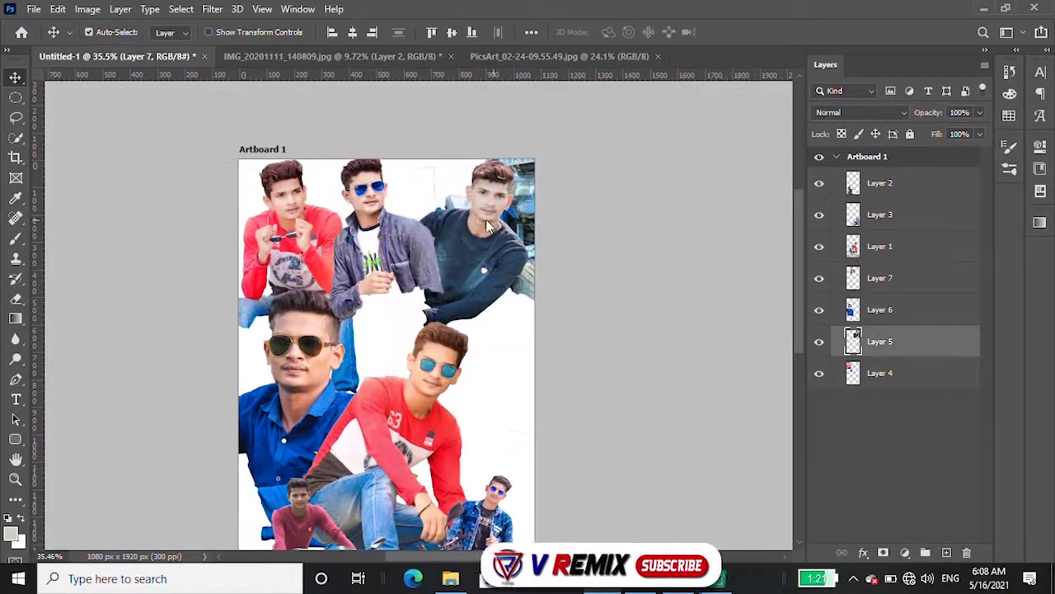
Paste the black-shirt man into the poster as Layer 8, flipped horizontally
click(308, 56)
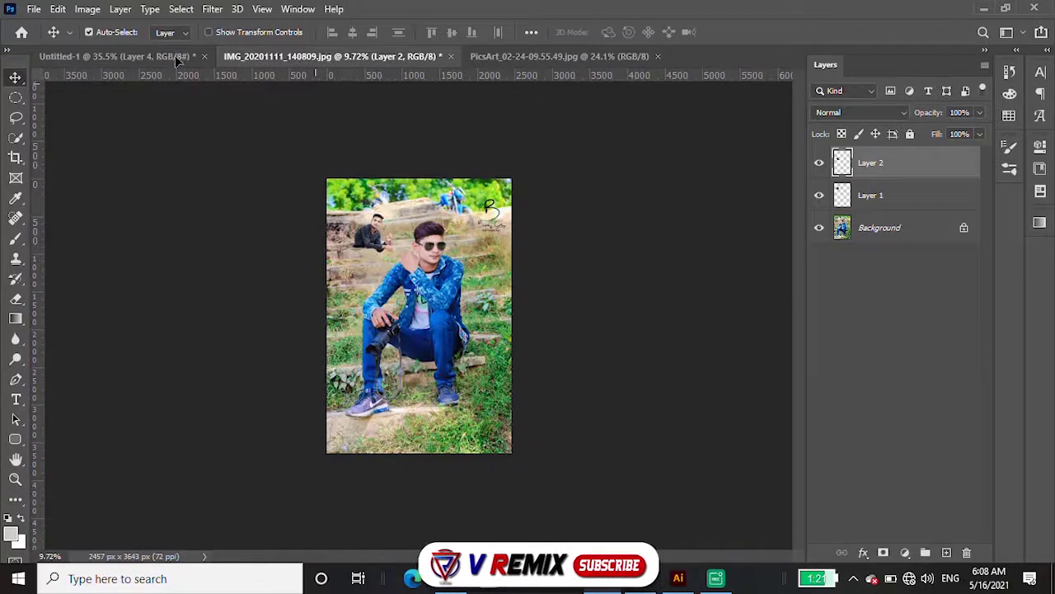
click(176, 56)
key(ctrl+v)
key(ctrl+t)
right_click(478, 151)
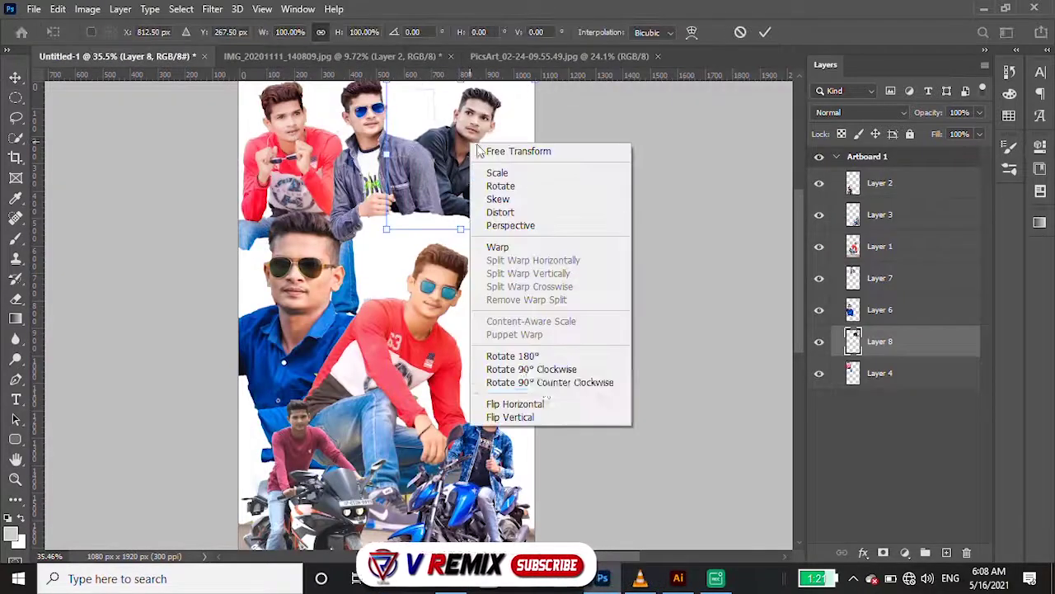
click(540, 403)
key(Return)
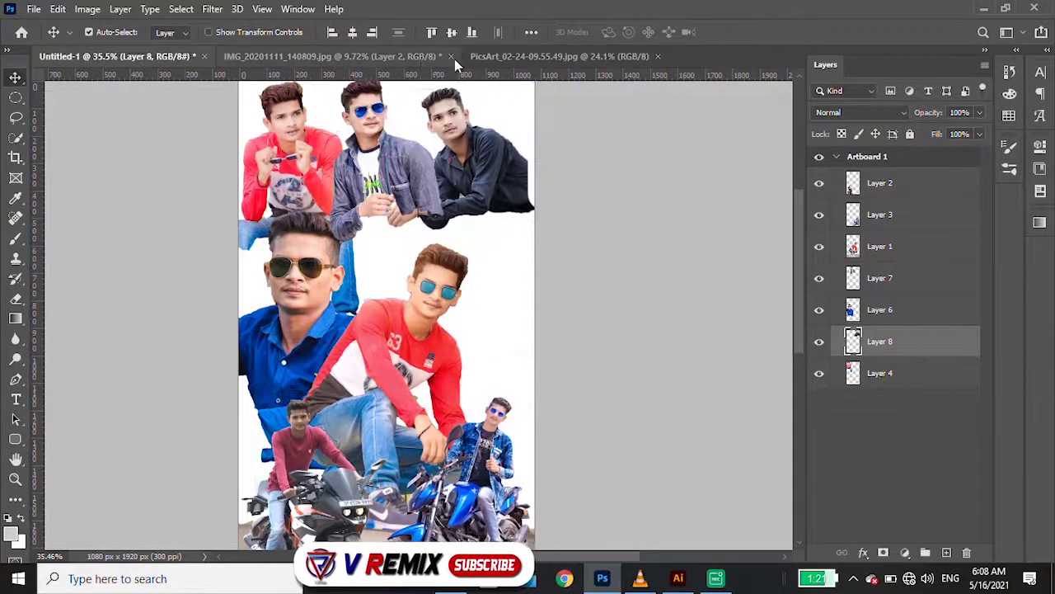
Go back to the stair-steps photo with the Quick Selection tool
click(396, 56)
click(130, 56)
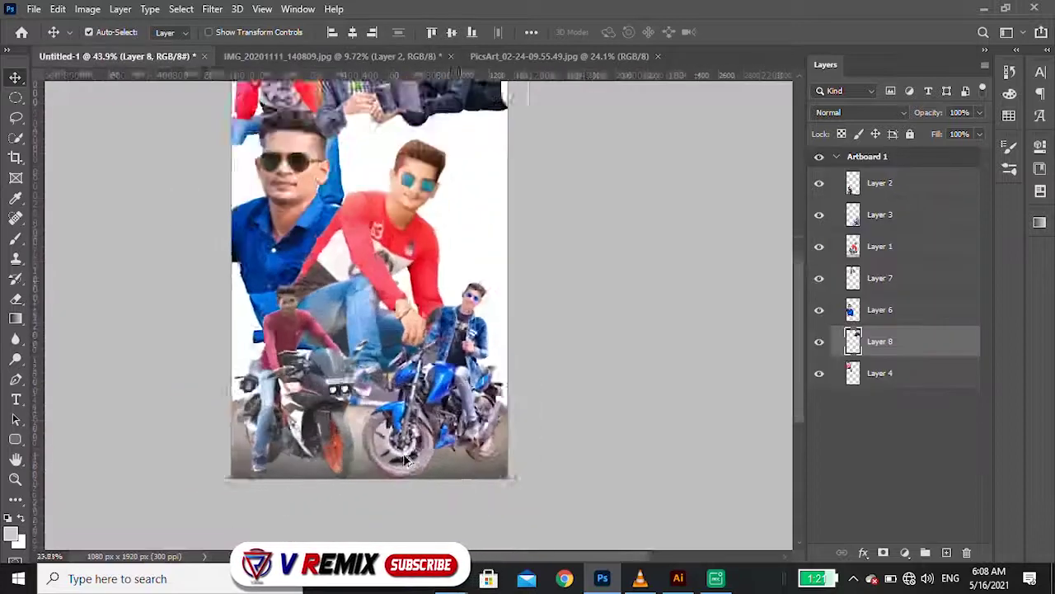
click(272, 56)
scroll(359, 211, up, 3)
click(15, 138)
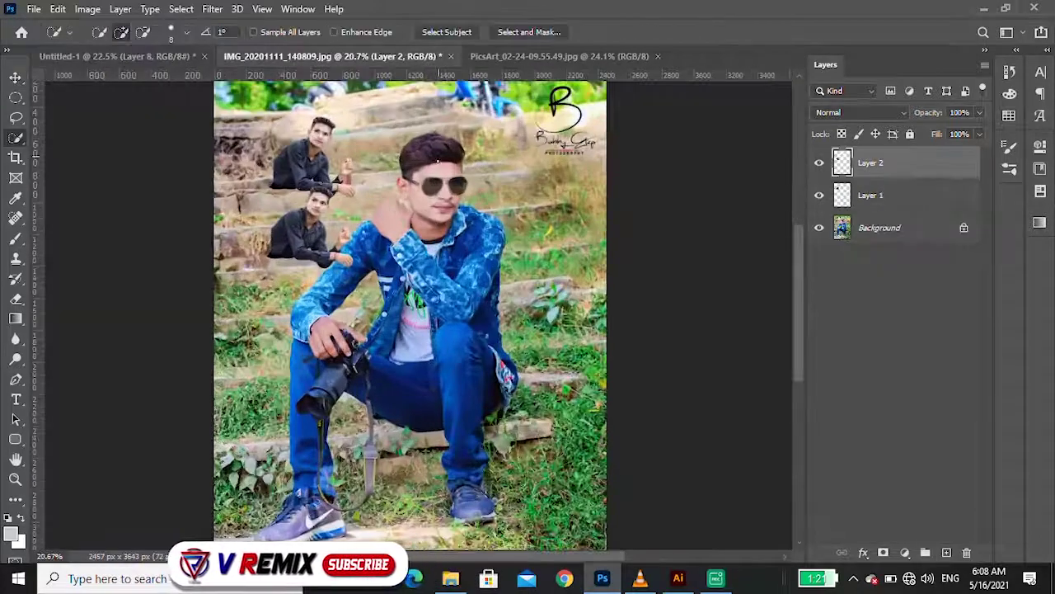
Discard the first selection attempt and move the lower cut-out copy to the left
click(881, 227)
drag(431, 155, 451, 289)
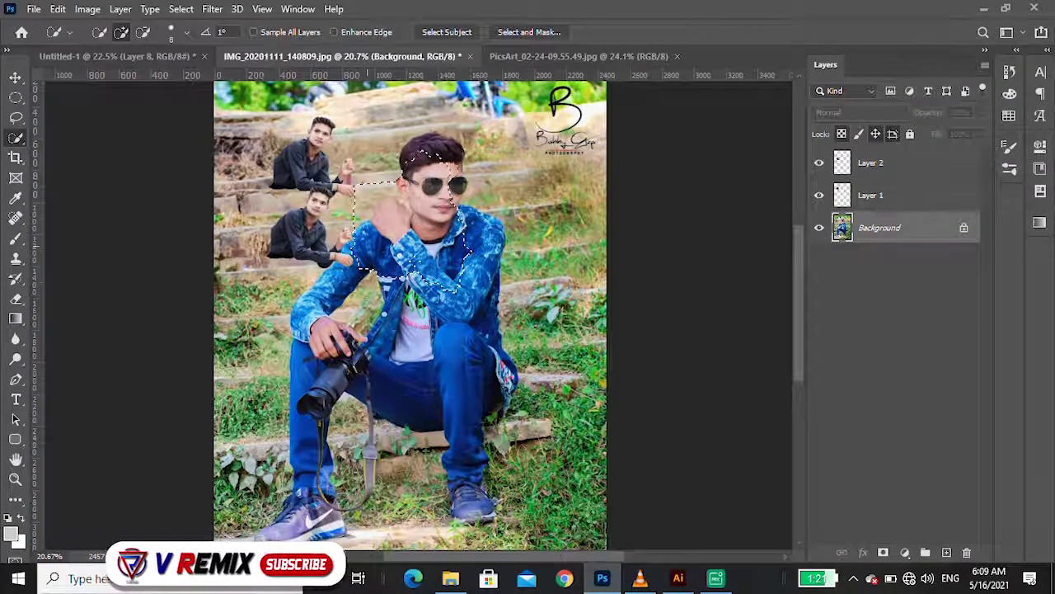
key(ctrl+d)
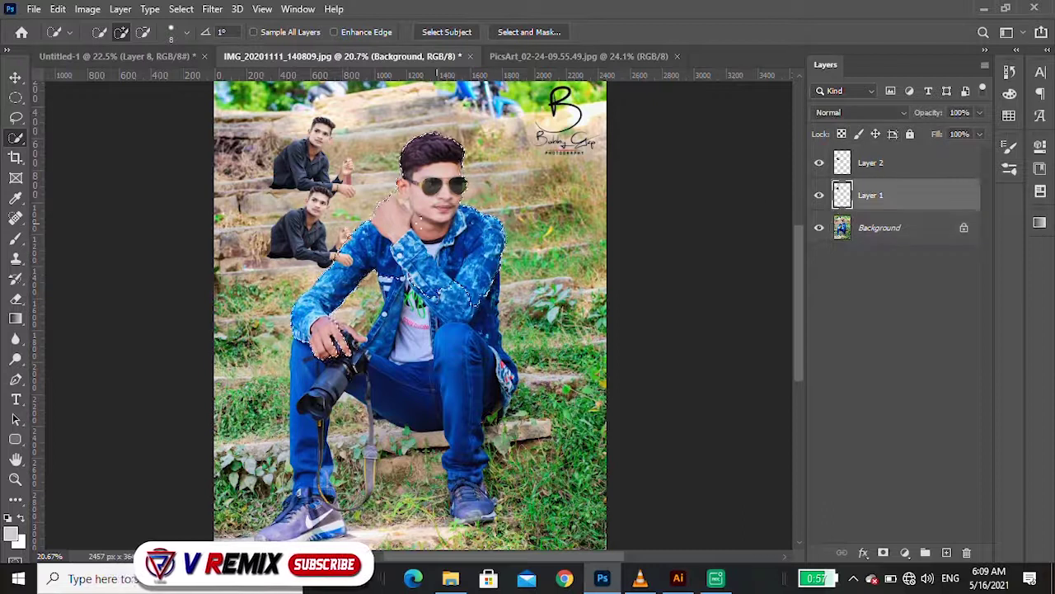
key(v)
click(871, 162)
drag(352, 221, 302, 212)
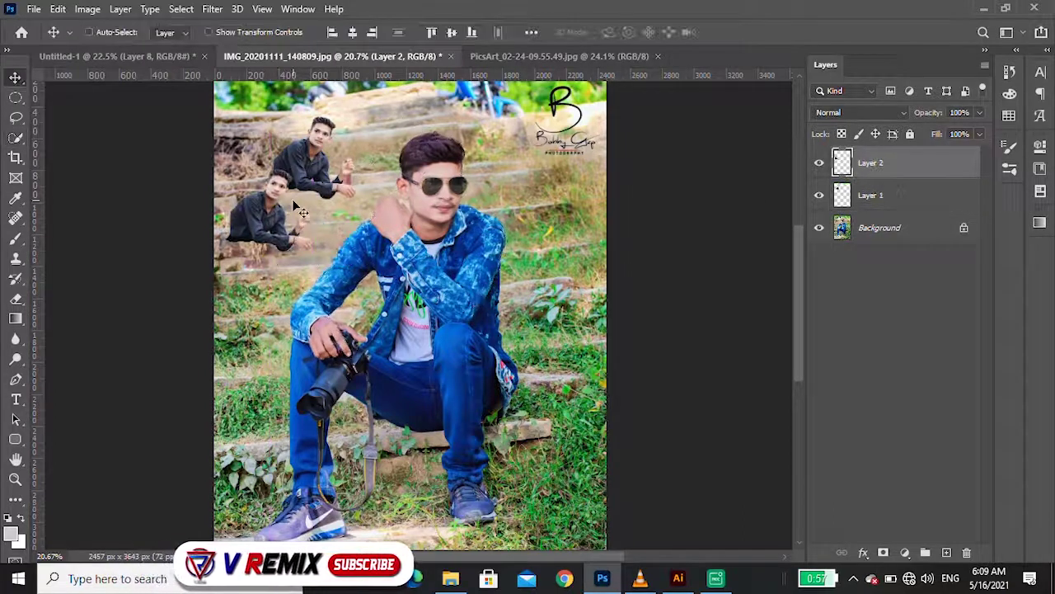
scroll(302, 212, up, 3)
Quick-select the denim-jacket man, covering his jacket, arm, knee, ear, neck and raised hand
key(w)
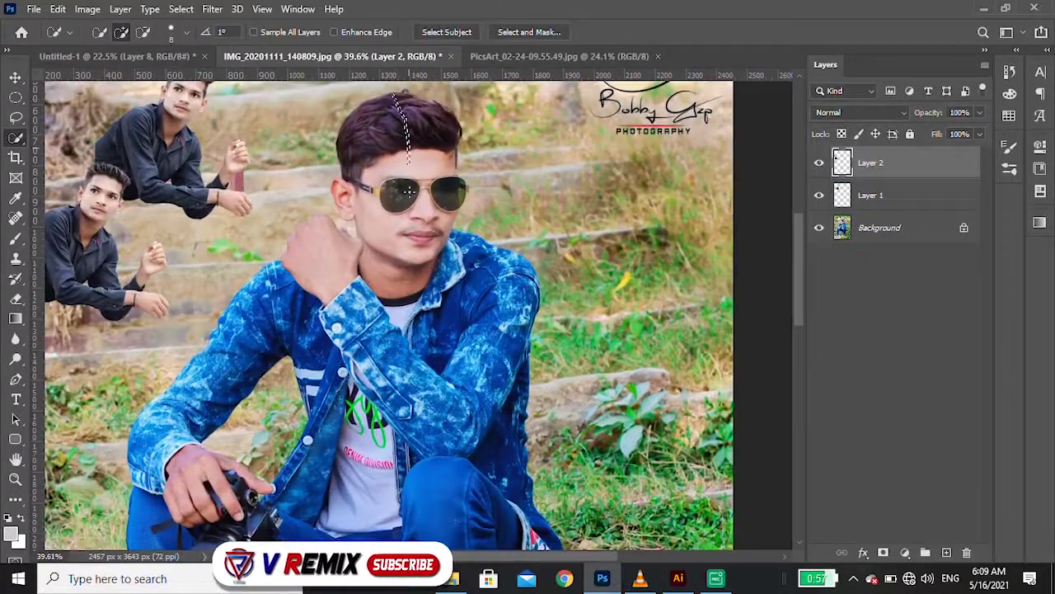
click(886, 224)
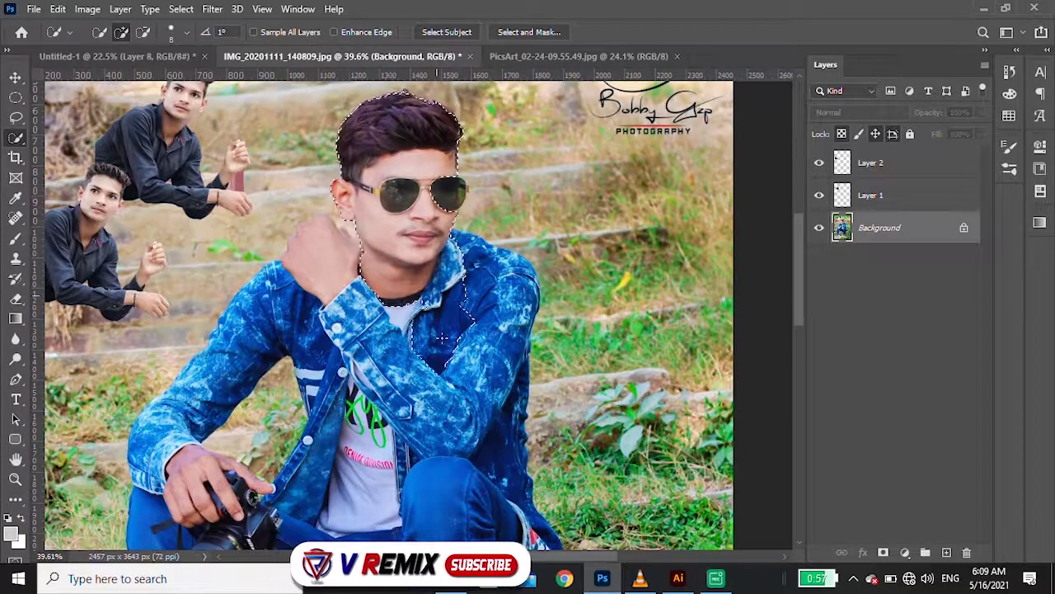
drag(495, 396, 292, 328)
scroll(446, 156, up, 1)
scroll(446, 157, up, 3)
scroll(446, 157, up, 1)
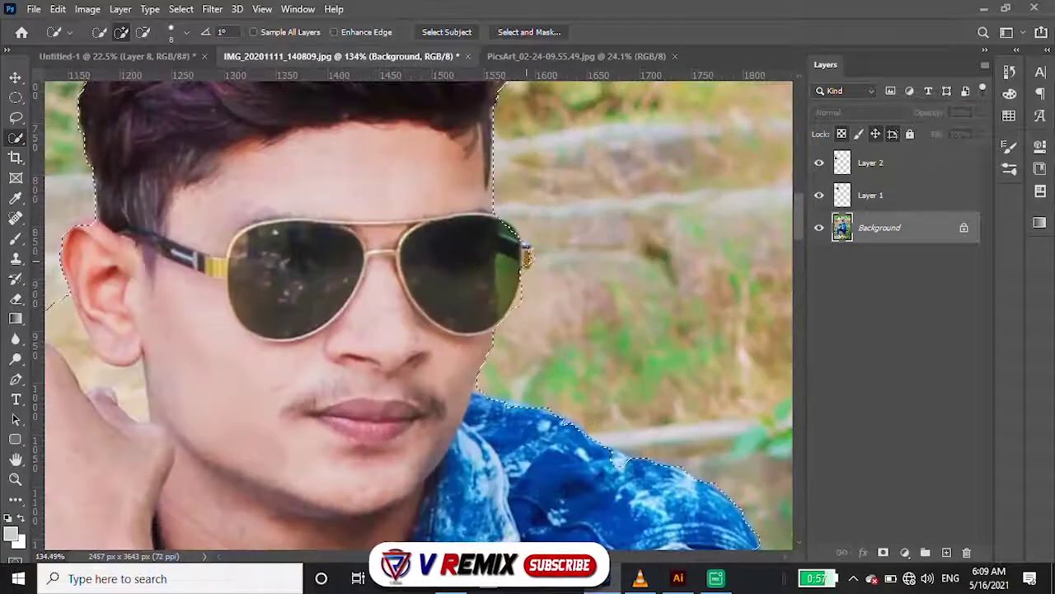
scroll(531, 278, down, 2)
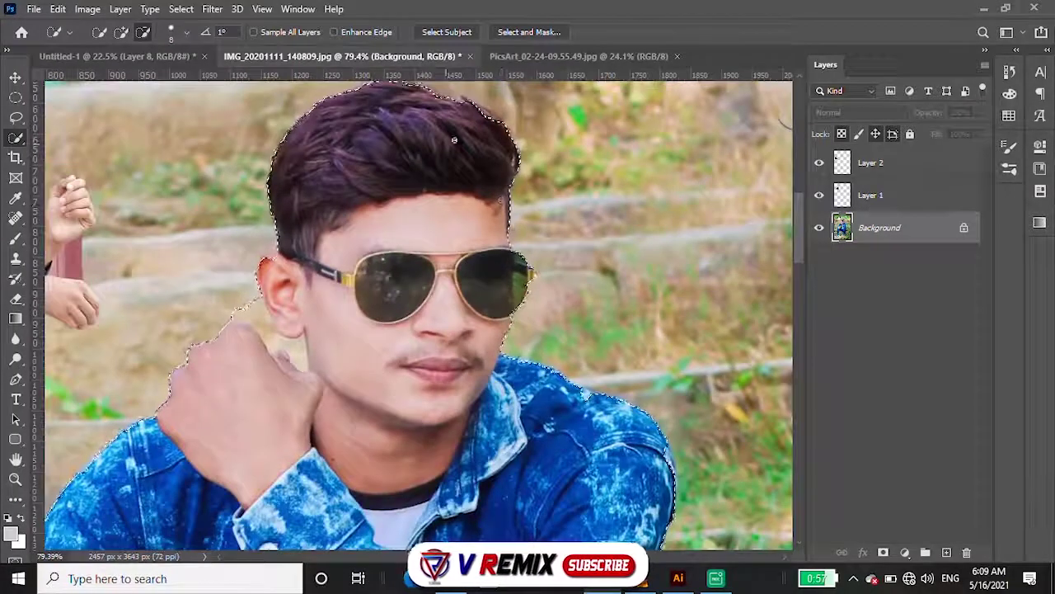
scroll(453, 140, up, 1)
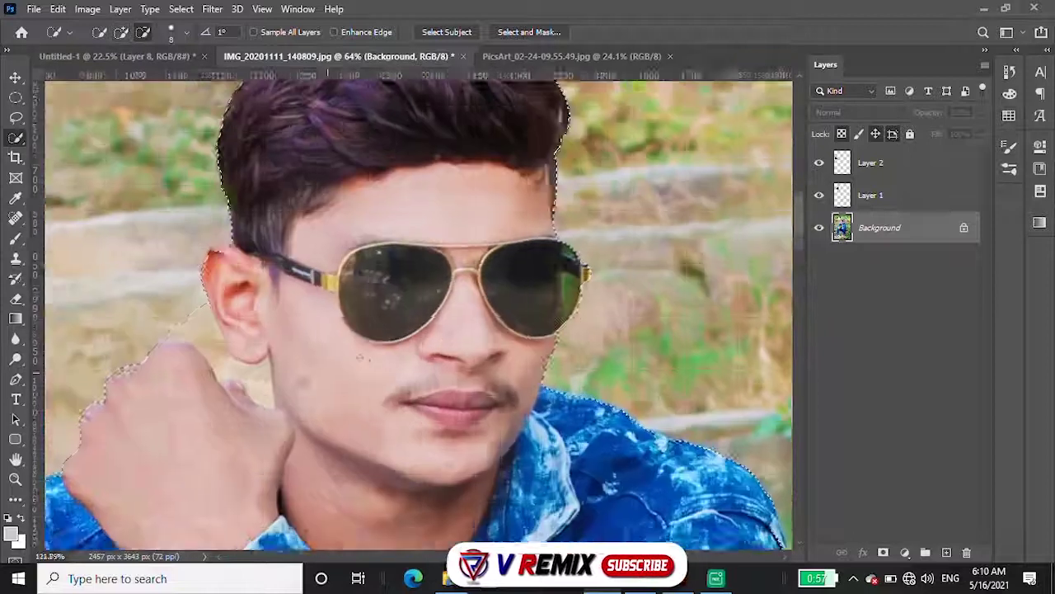
scroll(359, 356, up, 1)
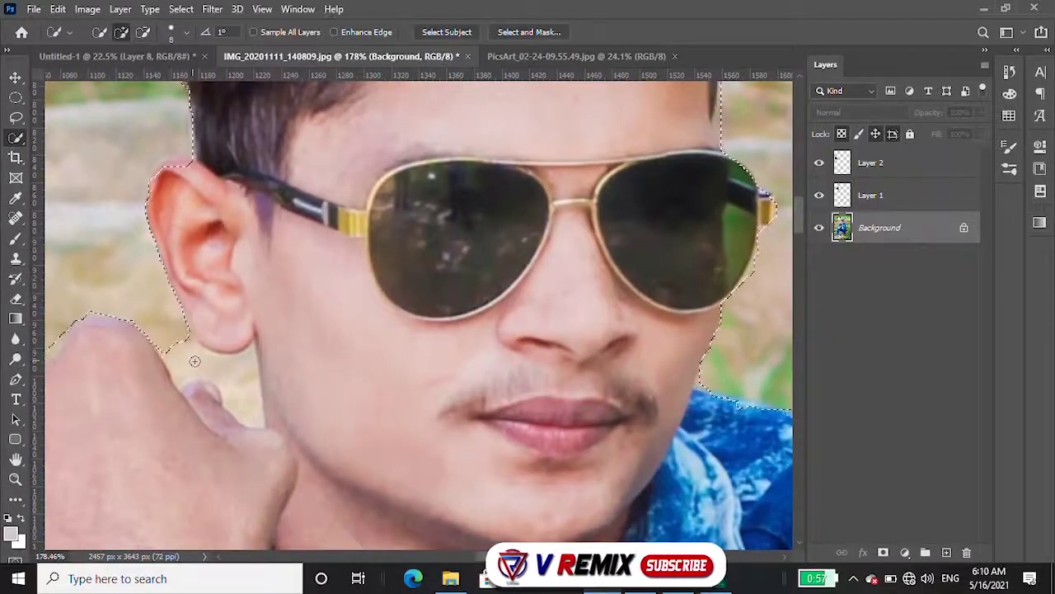
drag(195, 360, 213, 394)
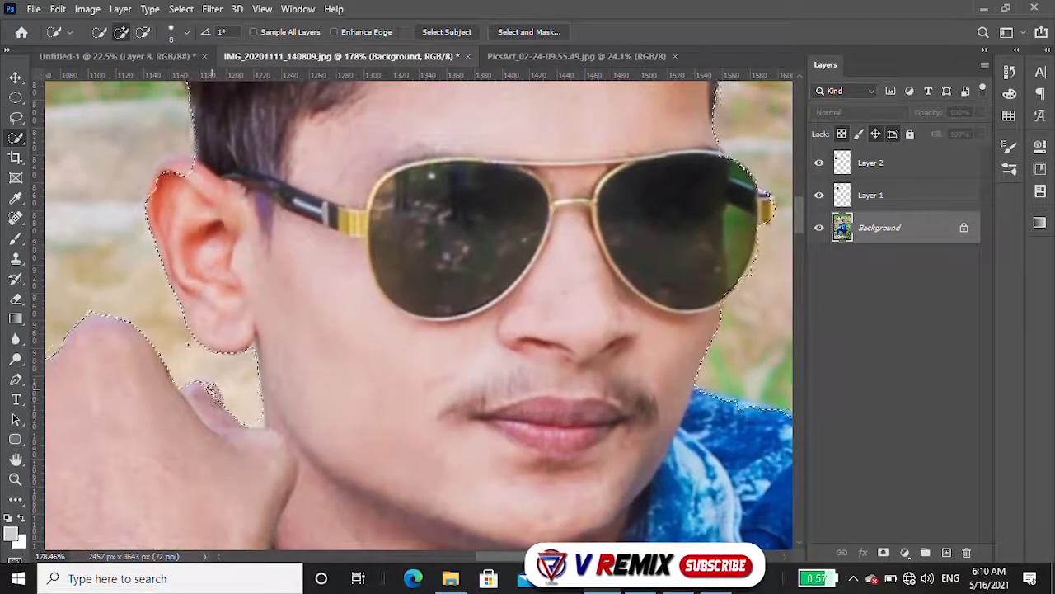
scroll(213, 394, down, 1)
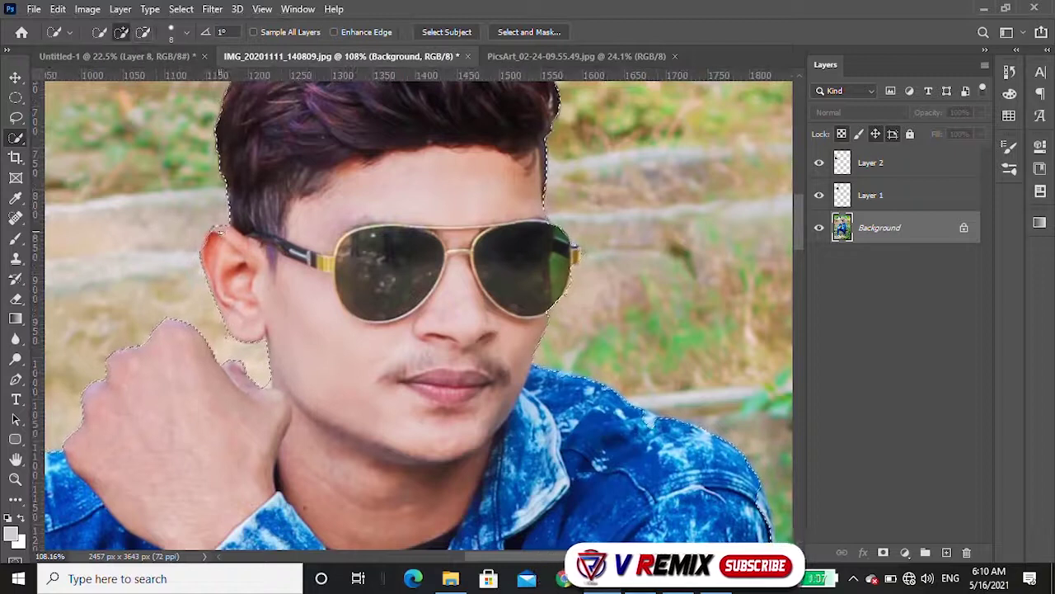
scroll(396, 314, down, 1)
scroll(396, 313, down, 2)
Drag the selected denim-jacket man into the poster and shrink him to fit
key(v)
mouse_move(431, 311)
mouse_down()
mouse_move(330, 270)
mouse_move(433, 239)
mouse_up()
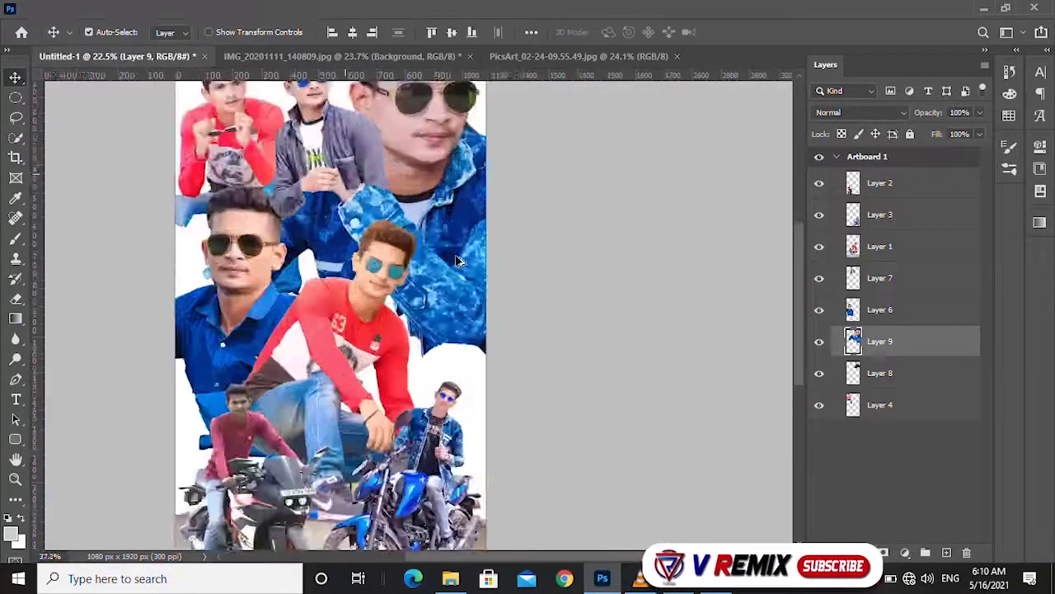
scroll(404, 122, up, 2)
key(ctrl+t)
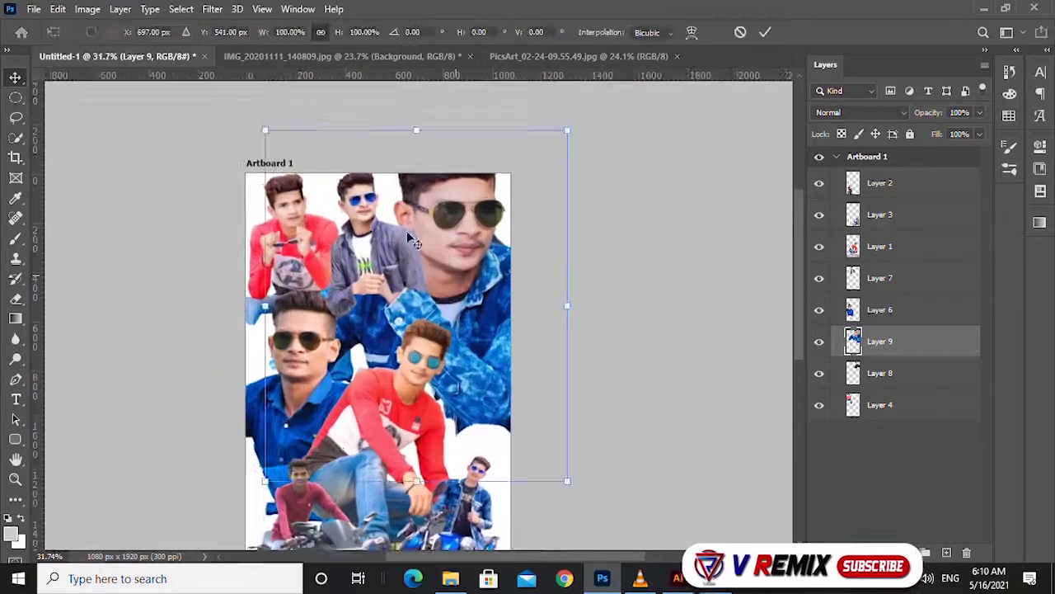
drag(267, 132, 365, 248)
key(Return)
Reposition the red-shirt man, move the black-shirt man top-left, and nudge the grey-jacket man
scroll(382, 306, up, 1)
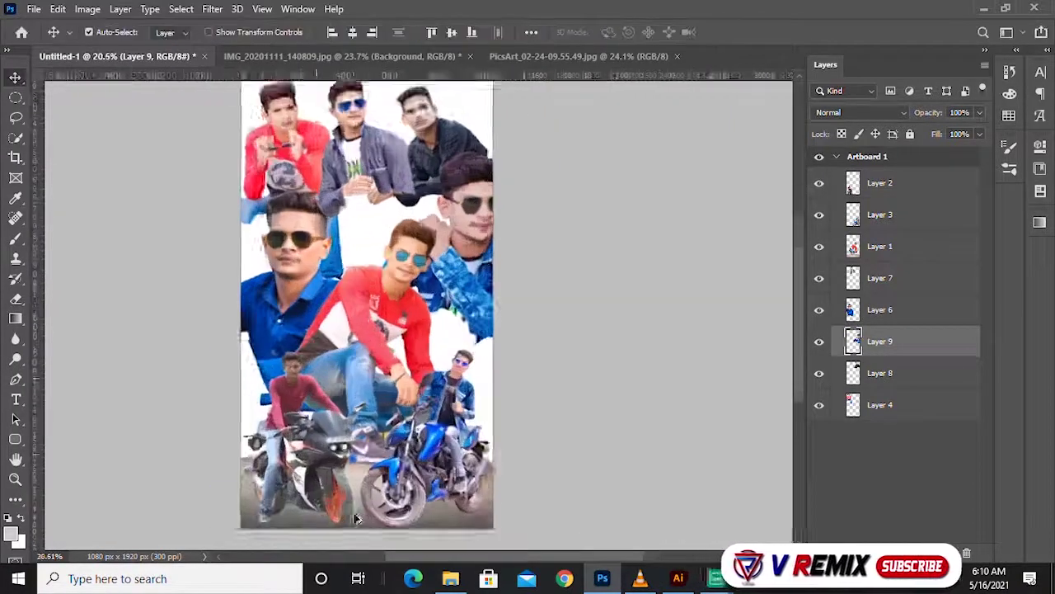
scroll(382, 306, up, 1)
drag(382, 307, 382, 309)
scroll(382, 309, down, 2)
scroll(379, 183, up, 1)
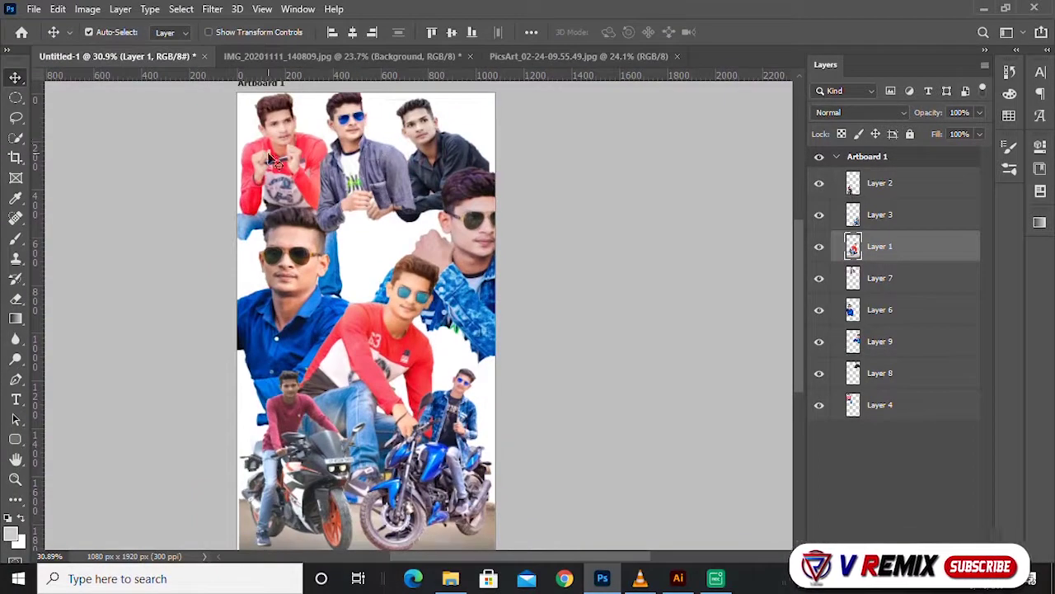
mouse_move(297, 149)
mouse_down()
mouse_move(471, 148)
mouse_move(284, 146)
mouse_up()
key(ctrl+t)
key(Return)
drag(299, 110, 288, 148)
drag(353, 152, 362, 157)
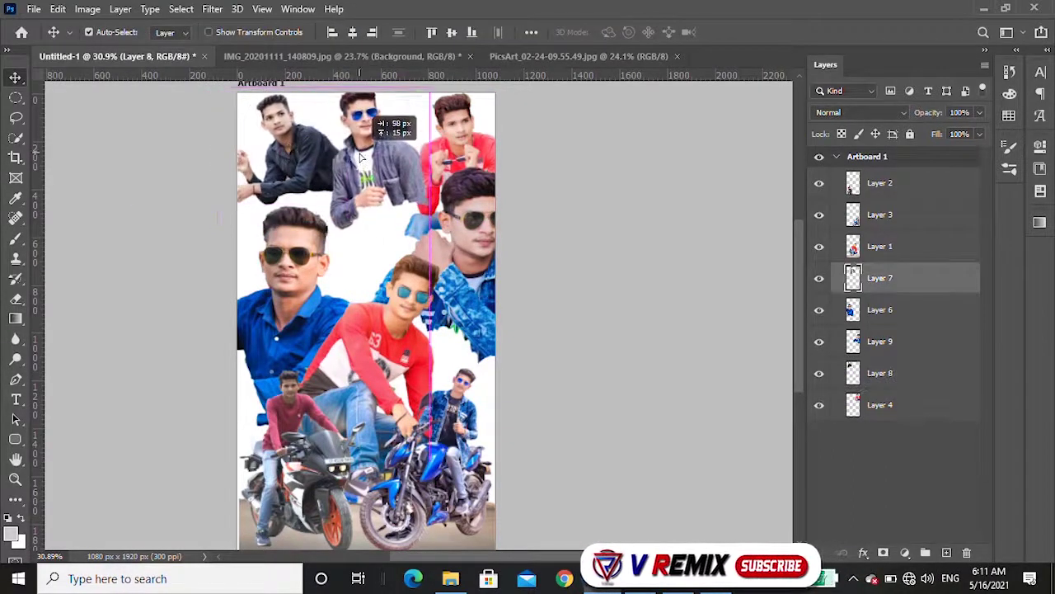
scroll(382, 99, up, 3)
scroll(382, 98, down, 2)
Shrink the blue-shirt man to the upper left and place the denim-jacket man above the grey-jacket man
mouse_move(230, 337)
mouse_down()
mouse_move(235, 351)
mouse_move(233, 285)
mouse_up()
key(ctrl+t)
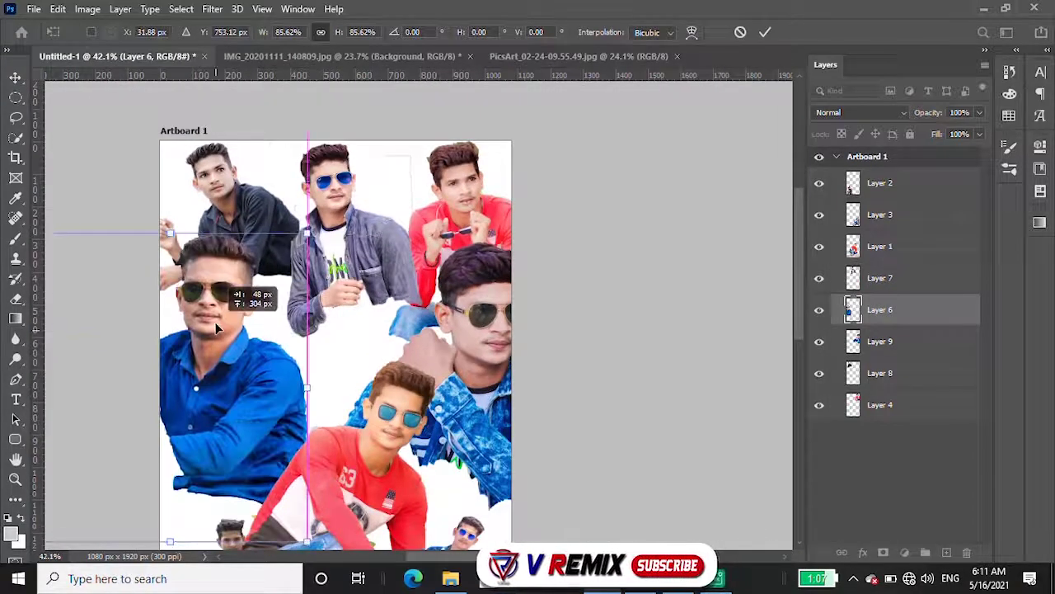
drag(169, 211, 74, 200)
key(Return)
mouse_move(464, 347)
mouse_down()
mouse_move(419, 329)
mouse_move(412, 299)
mouse_up()
mouse_move(897, 342)
mouse_down()
mouse_move(857, 243)
mouse_move(902, 301)
mouse_up()
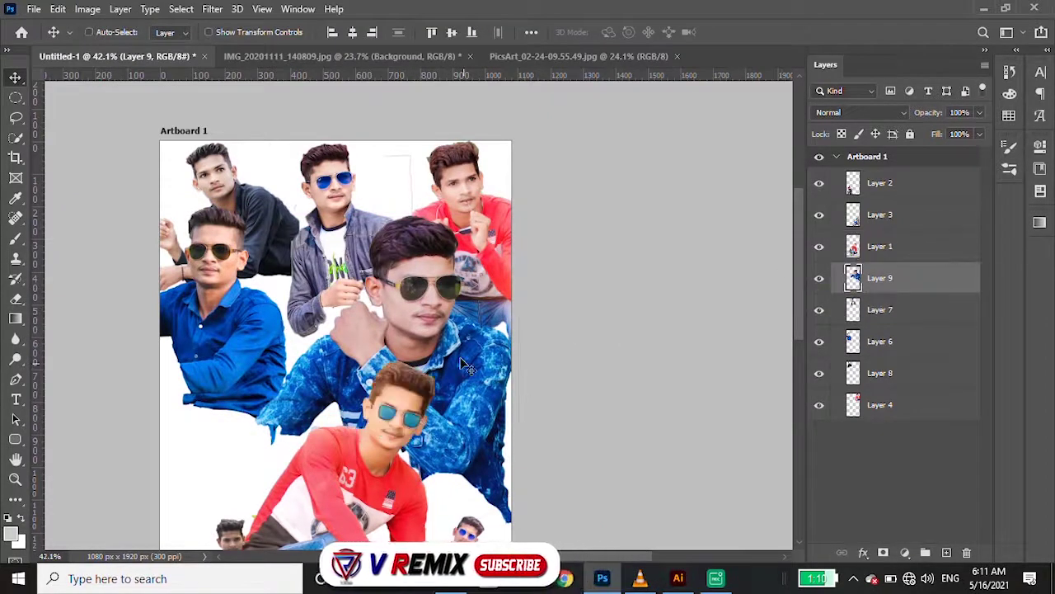
scroll(464, 365, down, 4)
scroll(208, 297, up, 3)
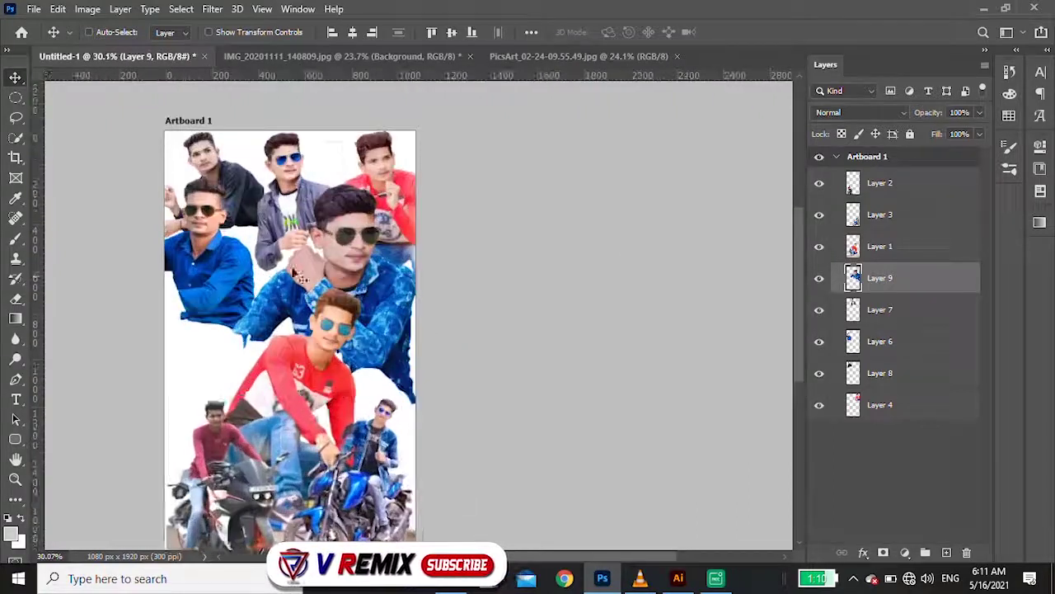
click(942, 456)
Add a new layer at the bottom of the stack and delete the gradient fill layer
key(ctrl+shift+alt+n)
drag(926, 185, 899, 449)
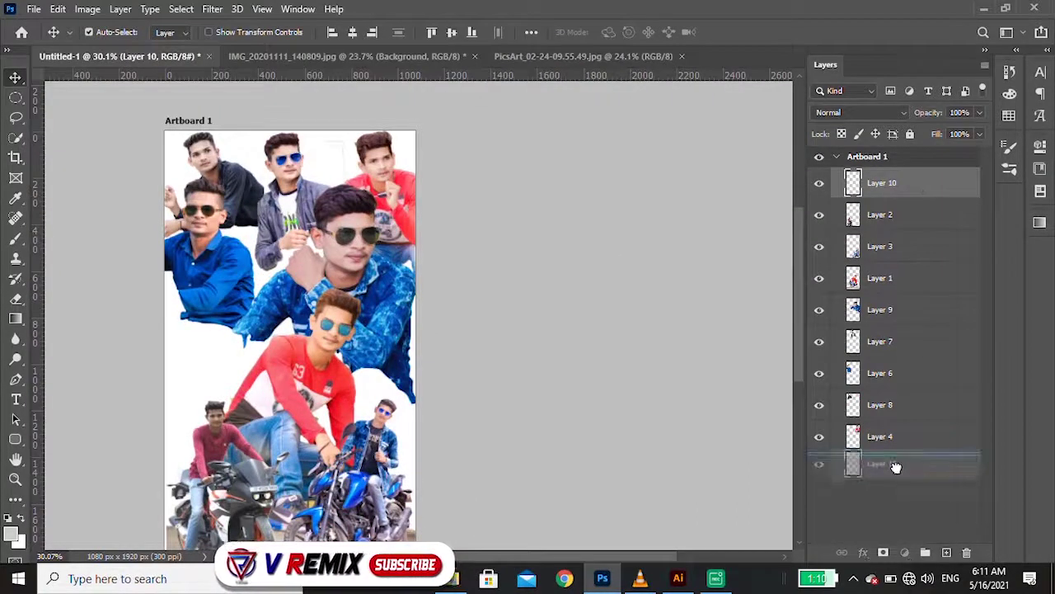
click(1040, 221)
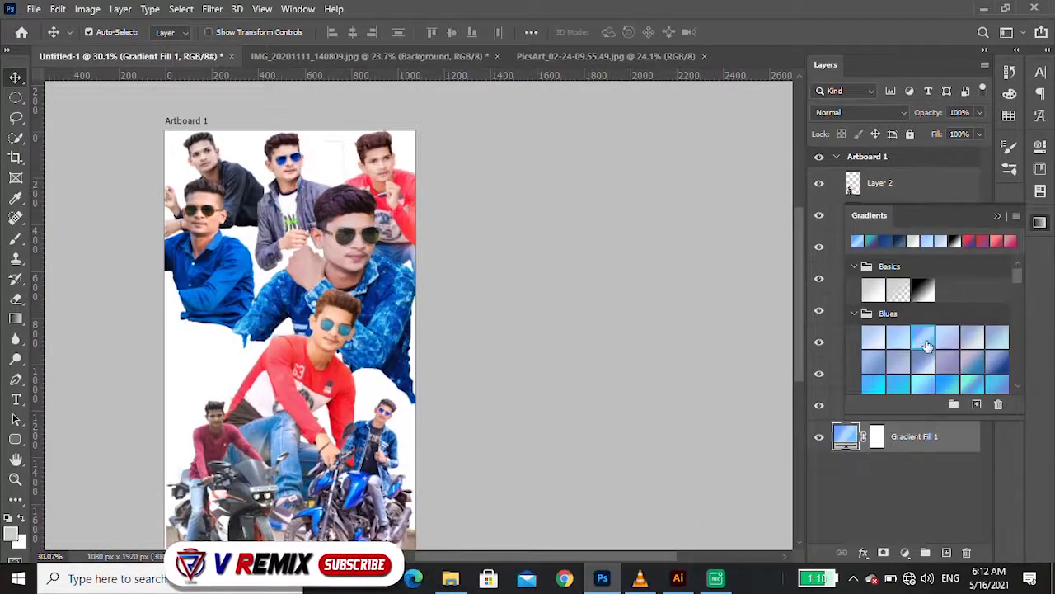
click(996, 217)
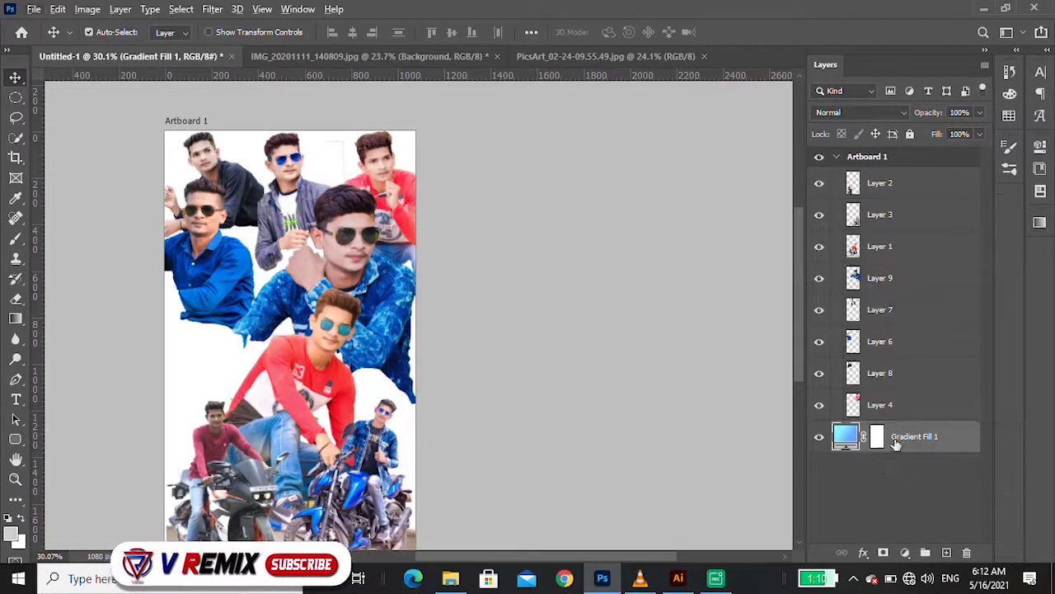
click(24, 518)
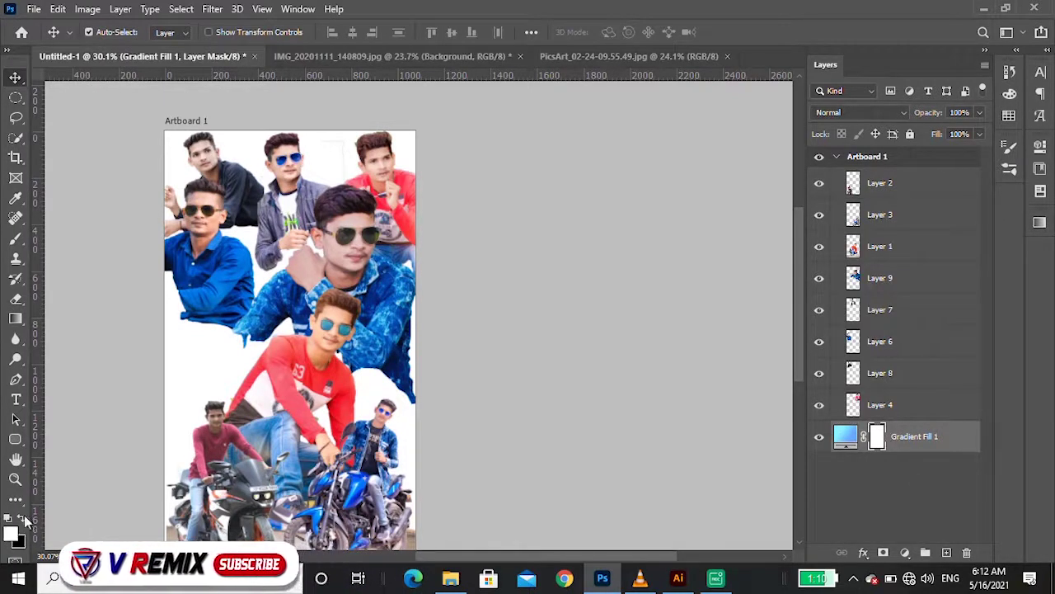
key(Delete)
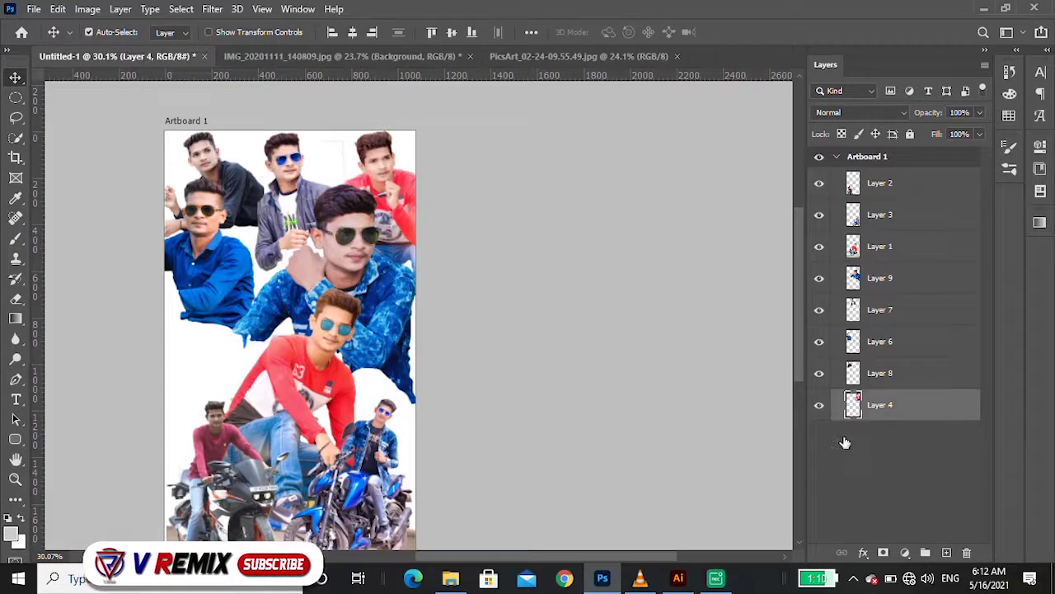
Fill Layer 10 with black and place it behind all the cut-out men
key(ctrl+[)
key(ctrl+shift+])
key(alt+BackSpace)
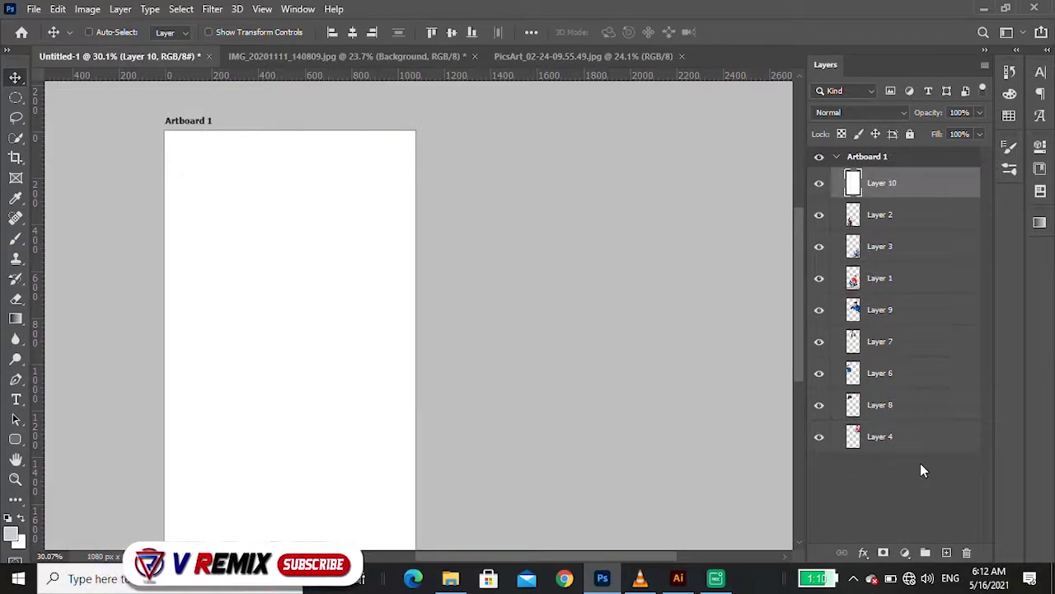
key(ctrl+shift+[)
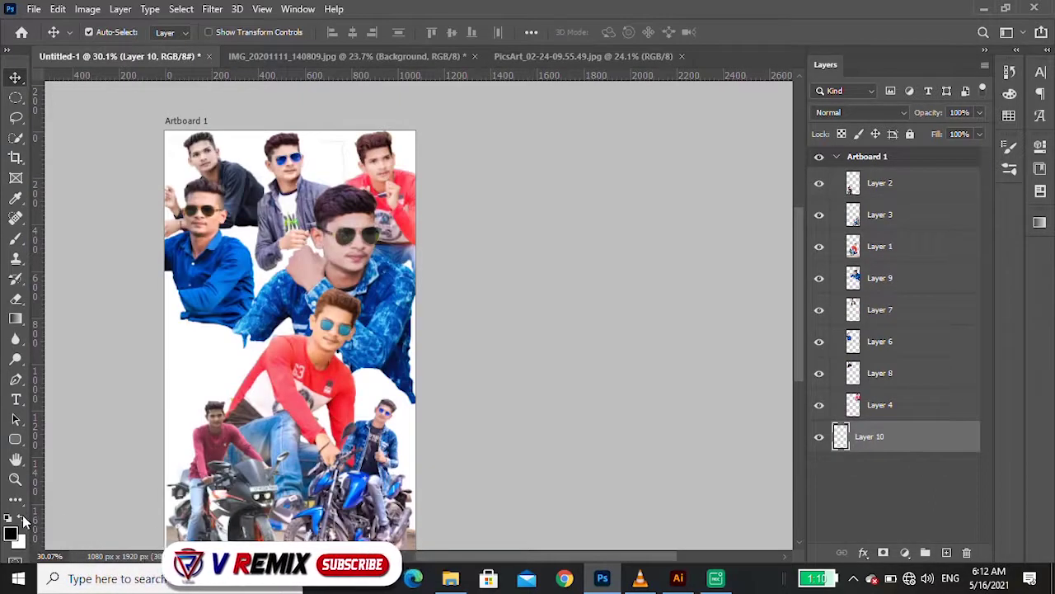
key(ctrl+shift+])
key(ctrl+BackSpace)
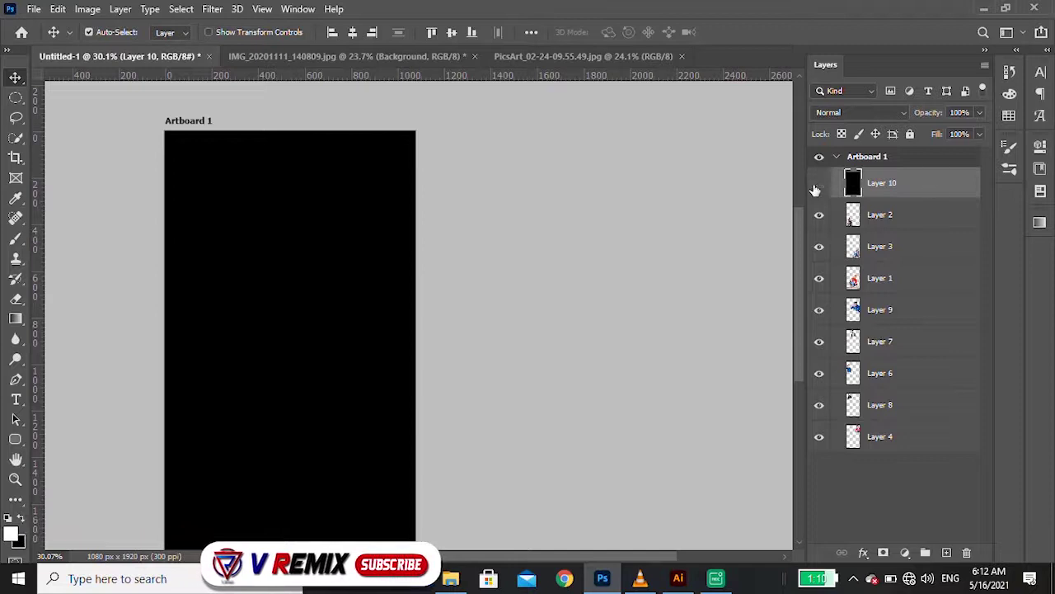
drag(933, 262, 922, 487)
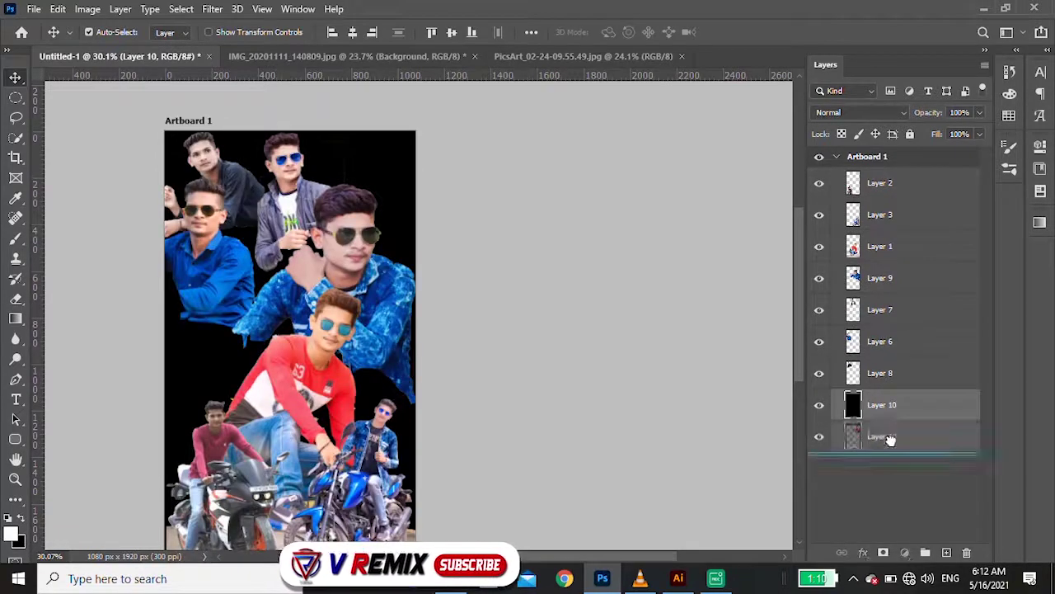
drag(881, 182, 878, 450)
scroll(592, 341, down, 2)
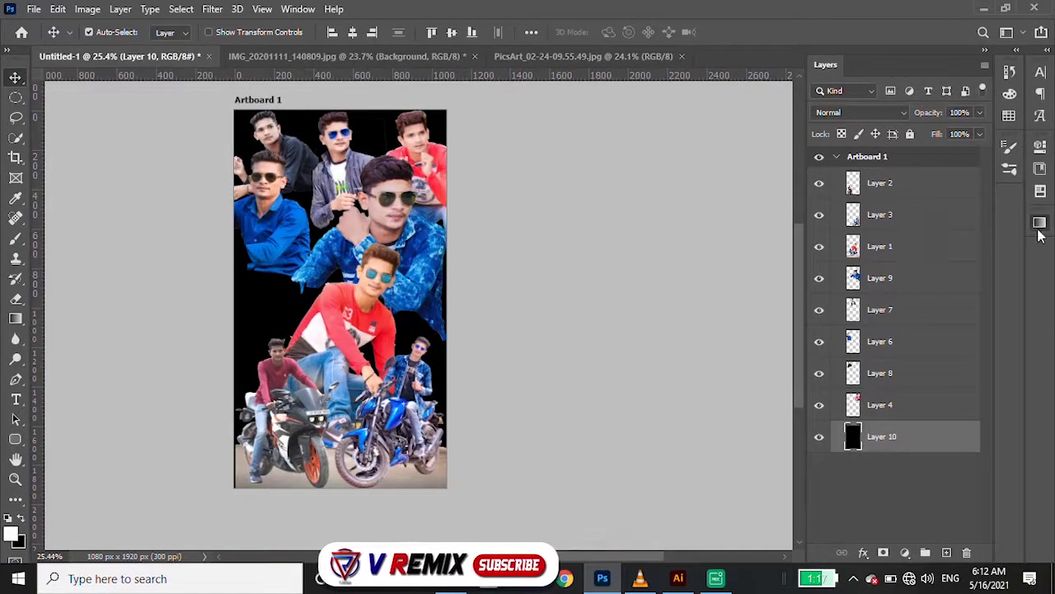
Add a Blues Gradient Fill layer above Layer 10 and try several darker blue presets
click(1039, 224)
click(924, 339)
click(974, 339)
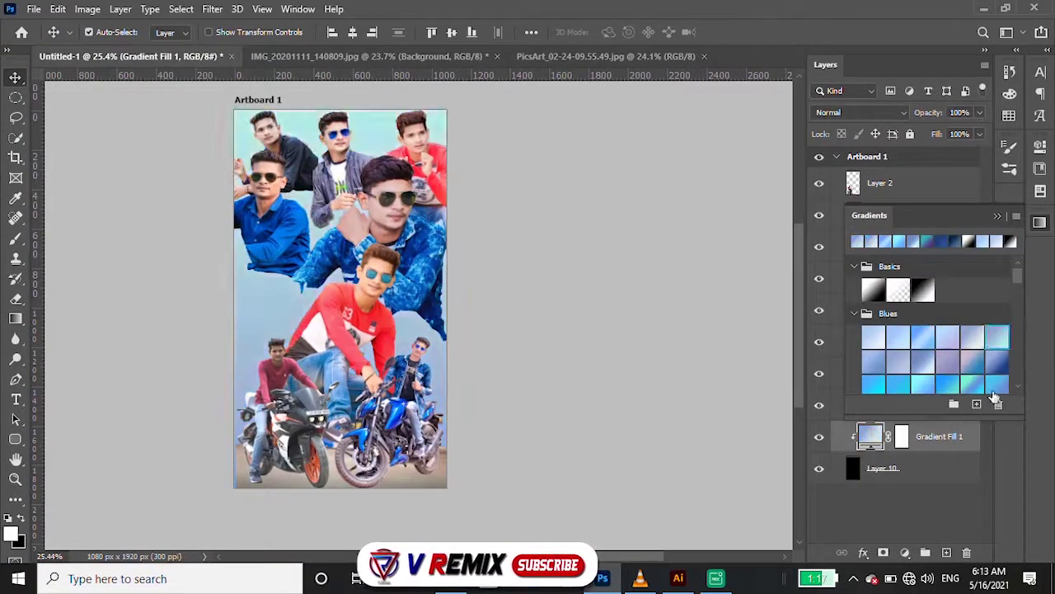
click(996, 383)
scroll(973, 342, down, 2)
click(973, 313)
click(973, 292)
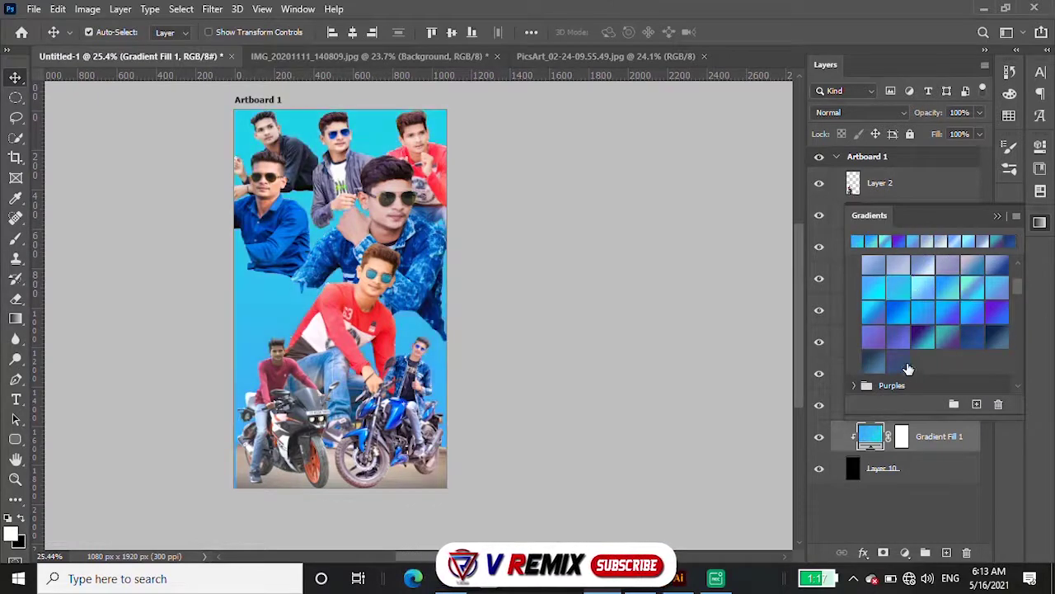
scroll(948, 305, down, 1)
click(929, 315)
scroll(940, 346, up, 2)
Try lavender-blue, deeper blue and pink-red gradient presets for the background
click(964, 314)
click(948, 288)
click(936, 329)
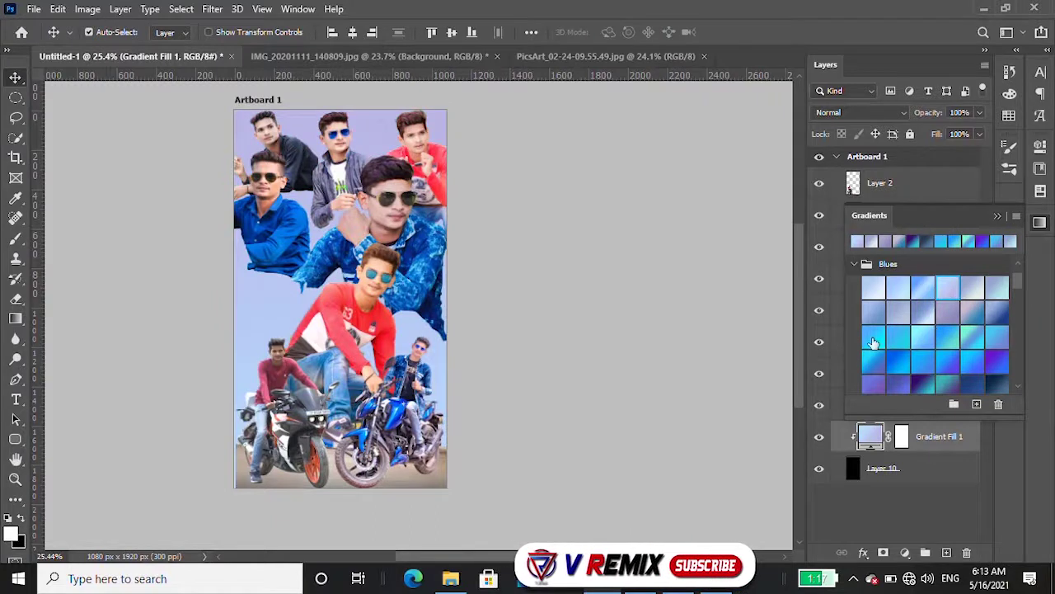
click(878, 343)
scroll(907, 363, down, 5)
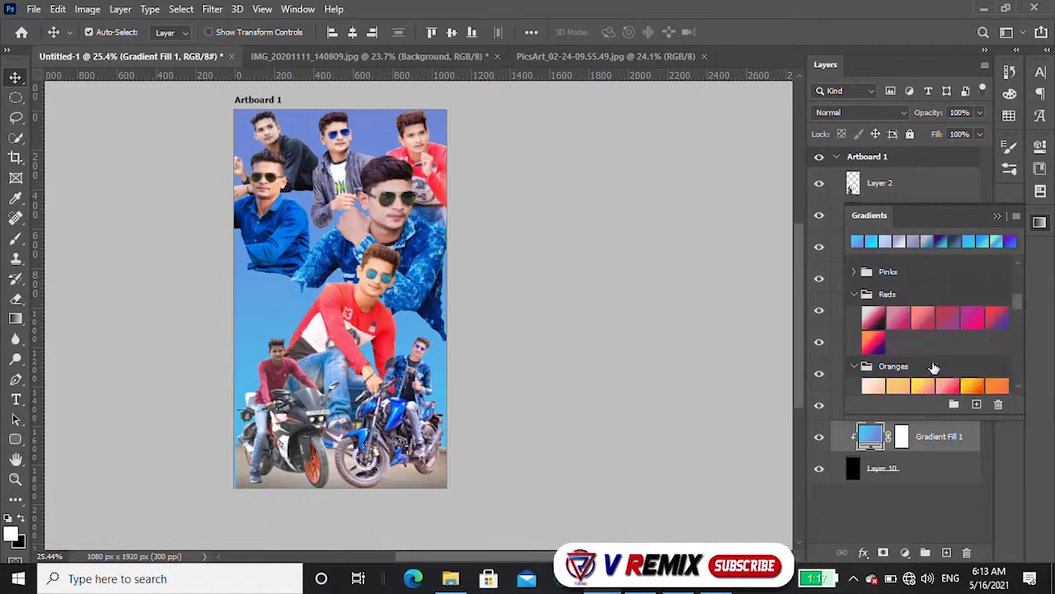
click(948, 316)
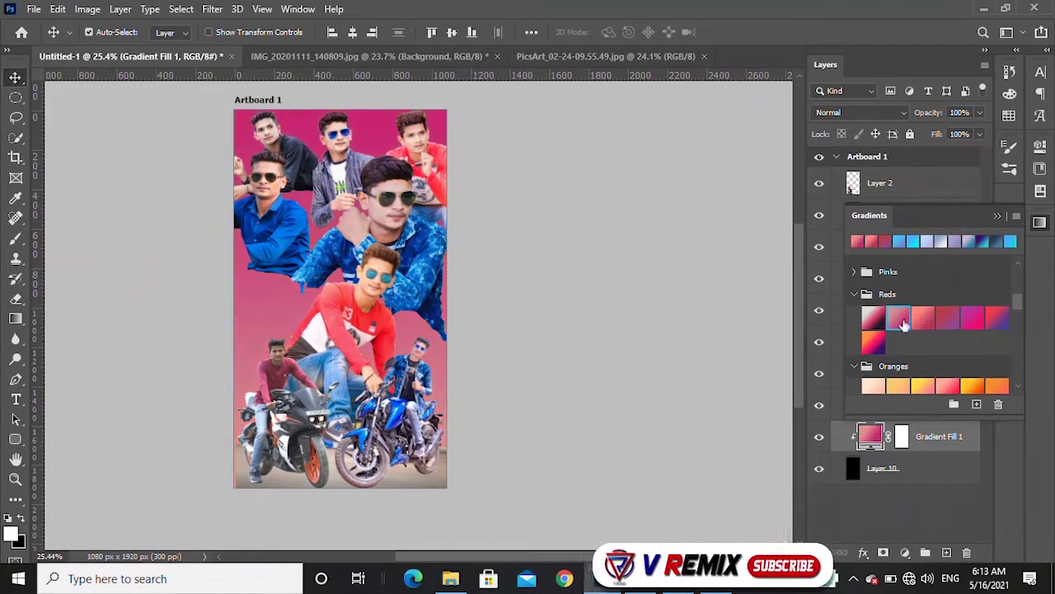
scroll(412, 268, down, 1)
scroll(962, 302, up, 5)
Settle the Gradient Fill background on a blue-grey gradient preset
click(919, 284)
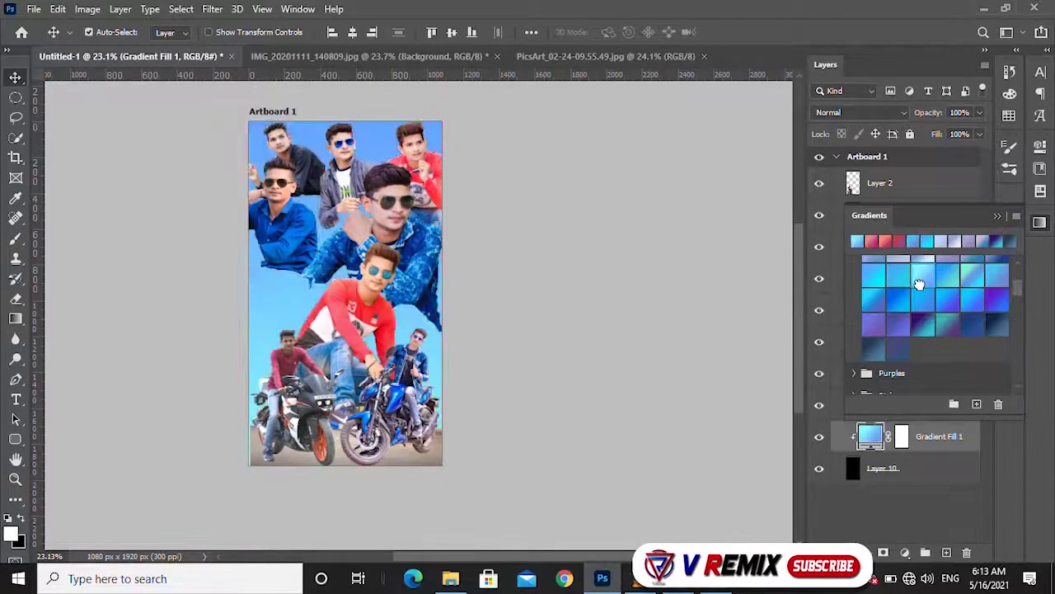
scroll(349, 311, up, 2)
scroll(934, 317, up, 1)
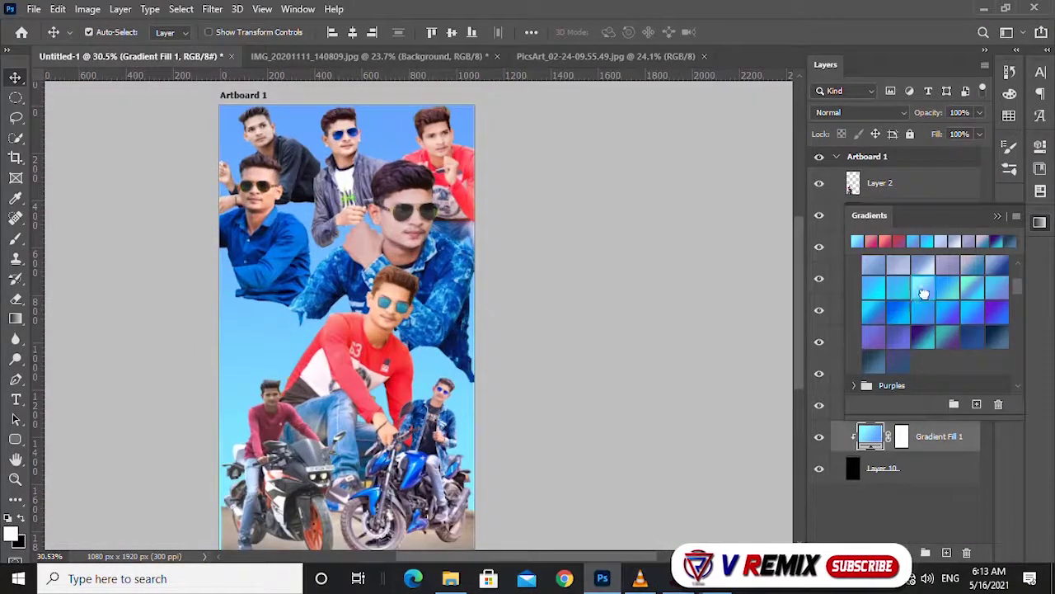
double_click(918, 293)
click(685, 179)
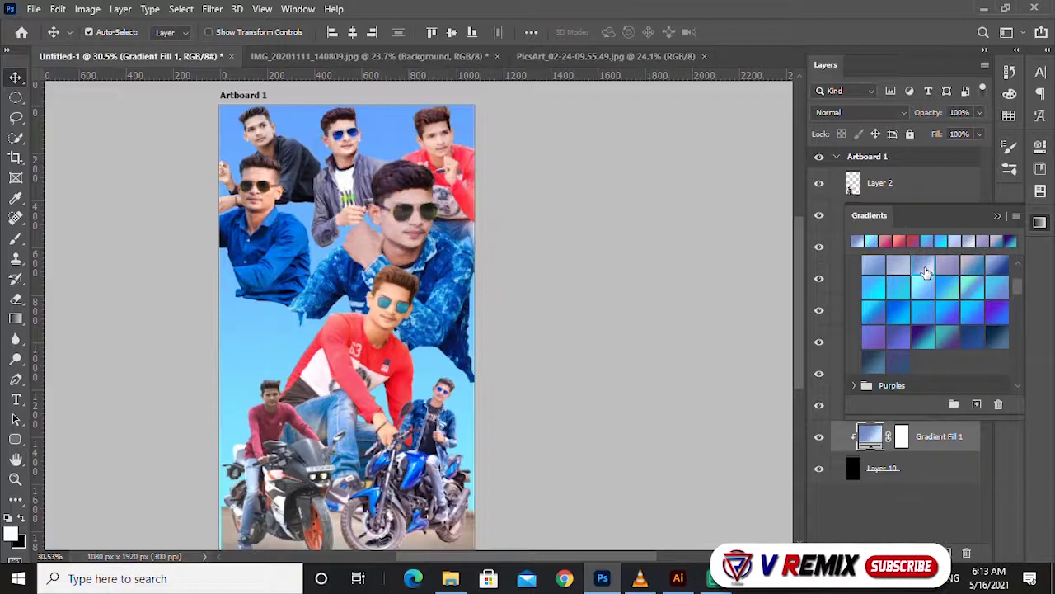
click(958, 287)
scroll(956, 288, up, 1)
click(967, 283)
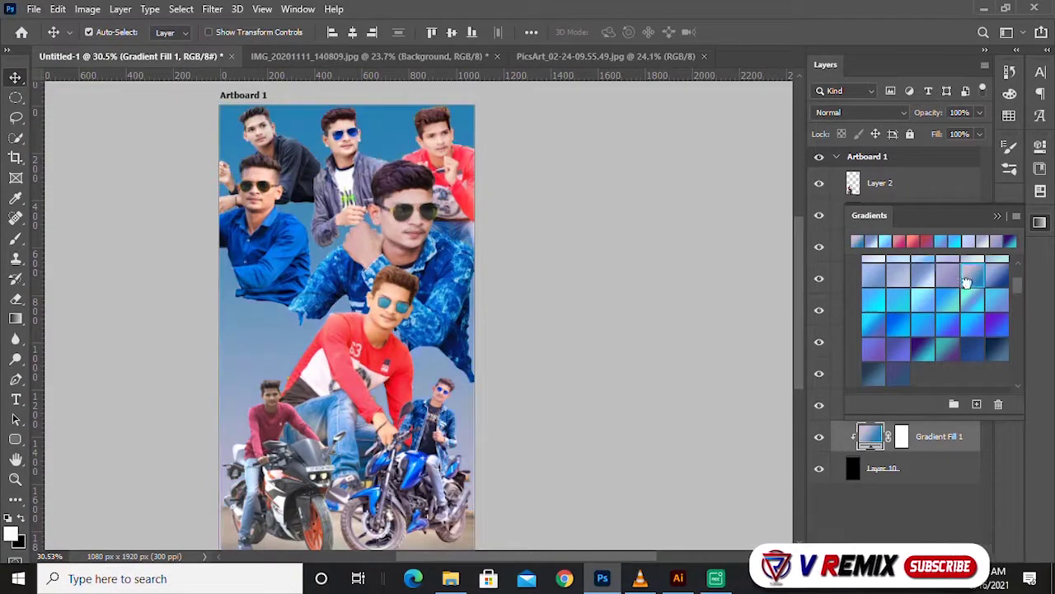
scroll(491, 272, up, 2)
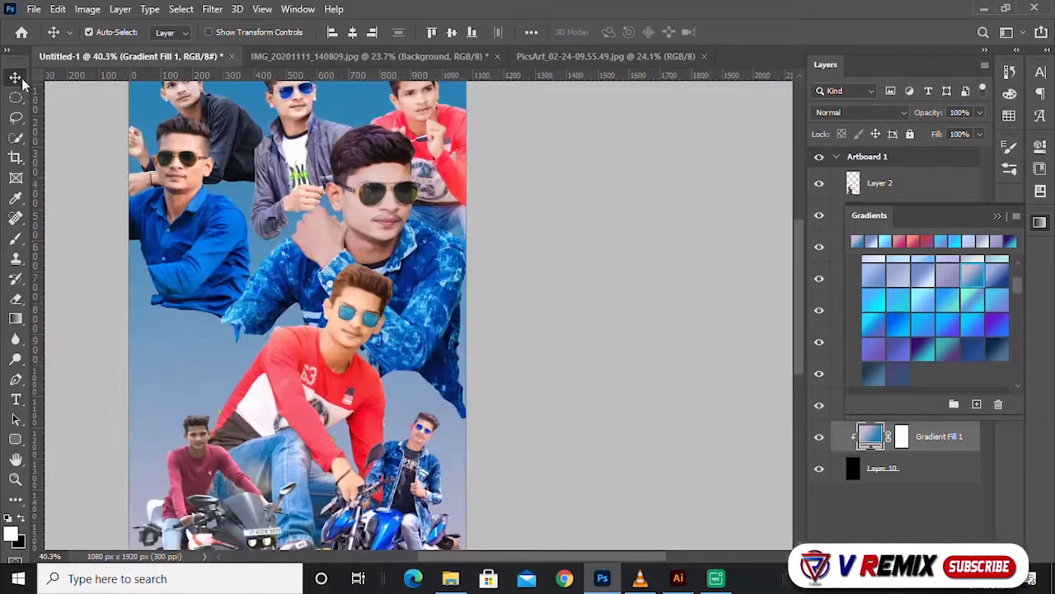
click(396, 243)
scroll(402, 246, down, 2)
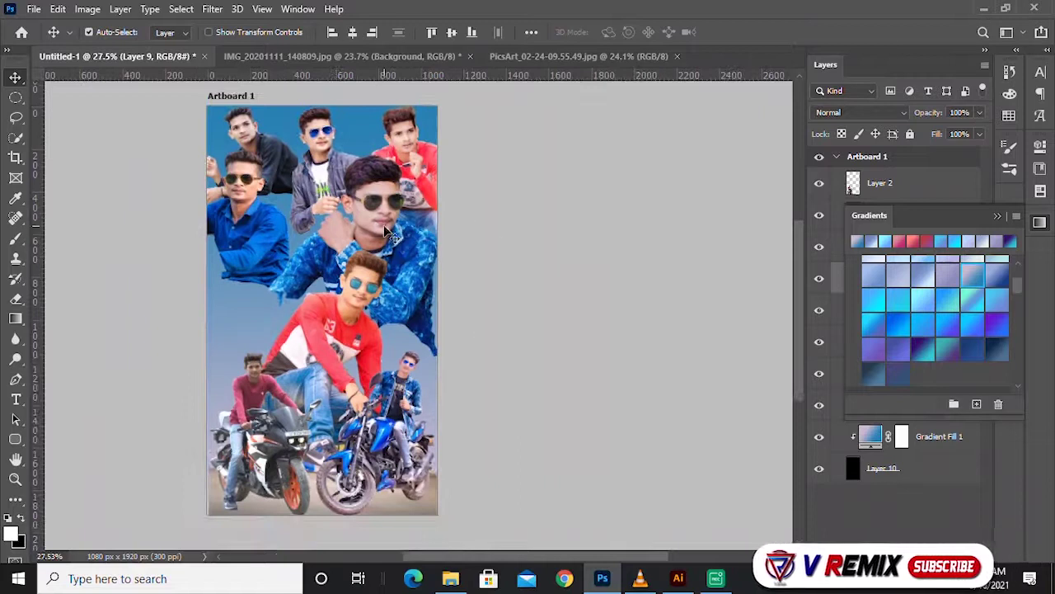
Flip the blue-jacket man horizontally, then scale him down and reposition him
key(ctrl+t)
right_click(382, 225)
click(425, 490)
drag(359, 232, 307, 290)
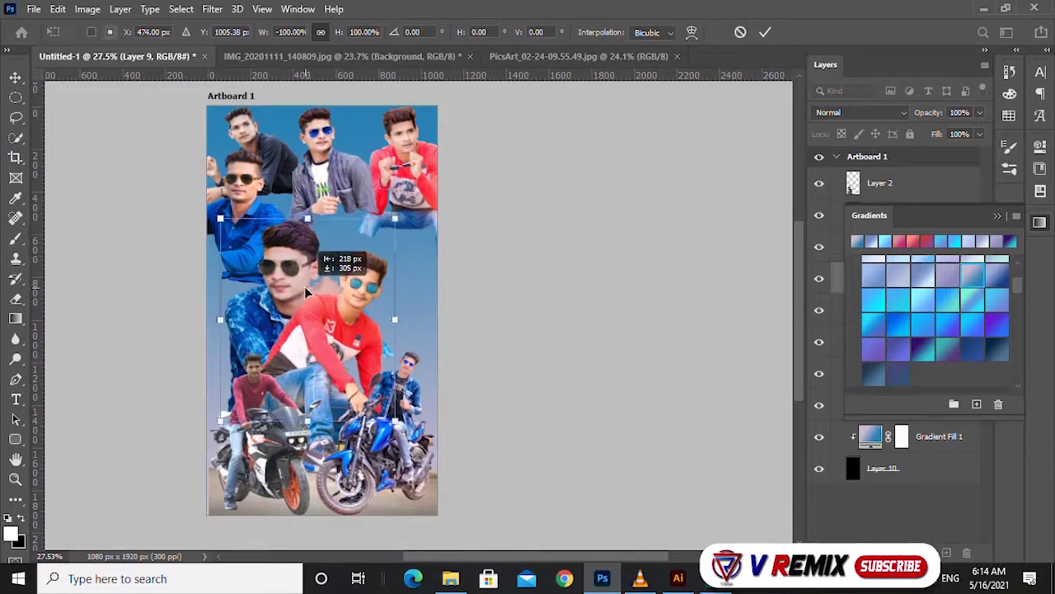
scroll(305, 293, up, 2)
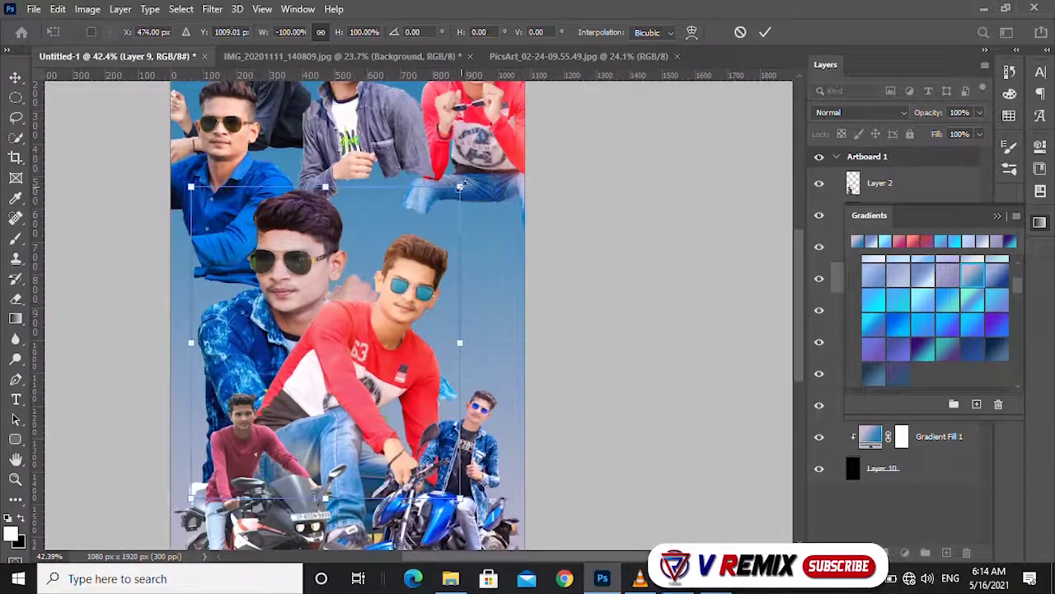
drag(460, 186, 379, 279)
drag(313, 297, 378, 228)
key(Return)
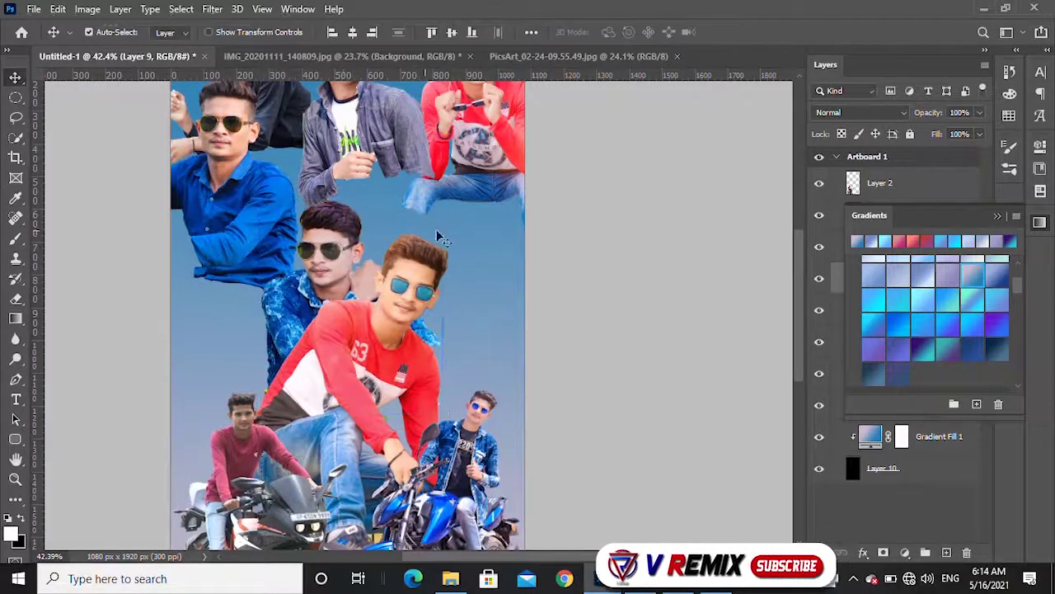
scroll(440, 238, down, 2)
scroll(307, 132, up, 2)
scroll(250, 301, up, 1)
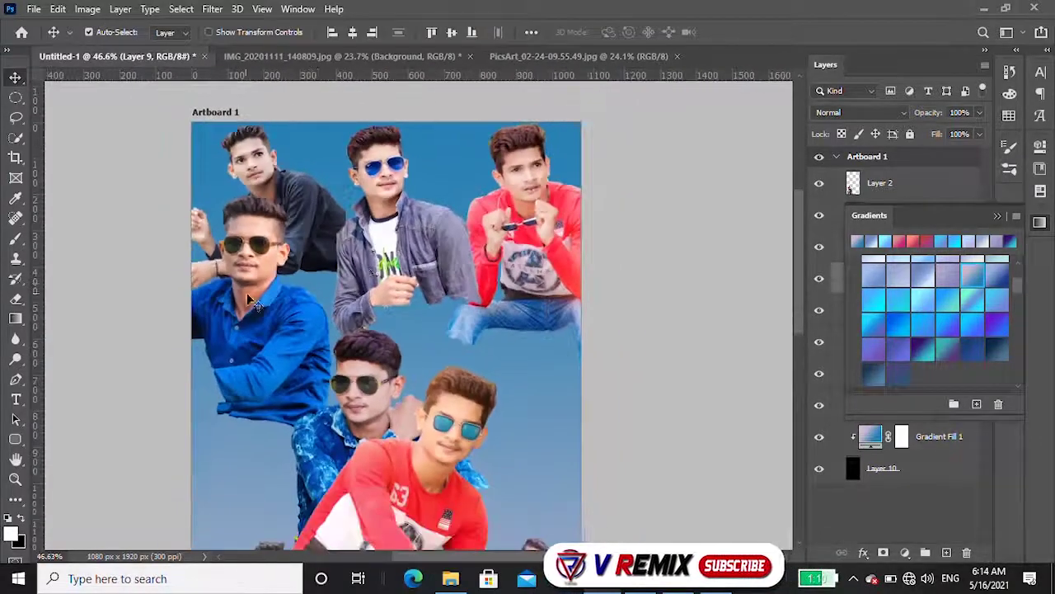
scroll(250, 301, down, 2)
scroll(322, 264, up, 2)
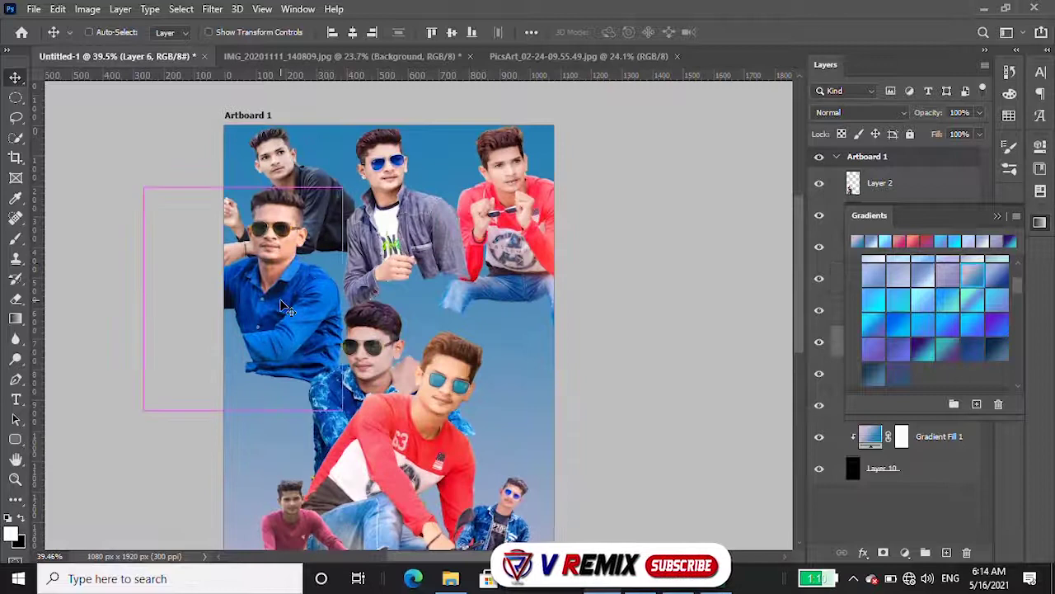
Mirror the blue-shirt man and move him right, then delete him from the poster
key(ctrl+t)
right_click(280, 307)
click(322, 271)
mouse_move(346, 277)
mouse_down()
mouse_move(548, 352)
mouse_move(548, 390)
mouse_up()
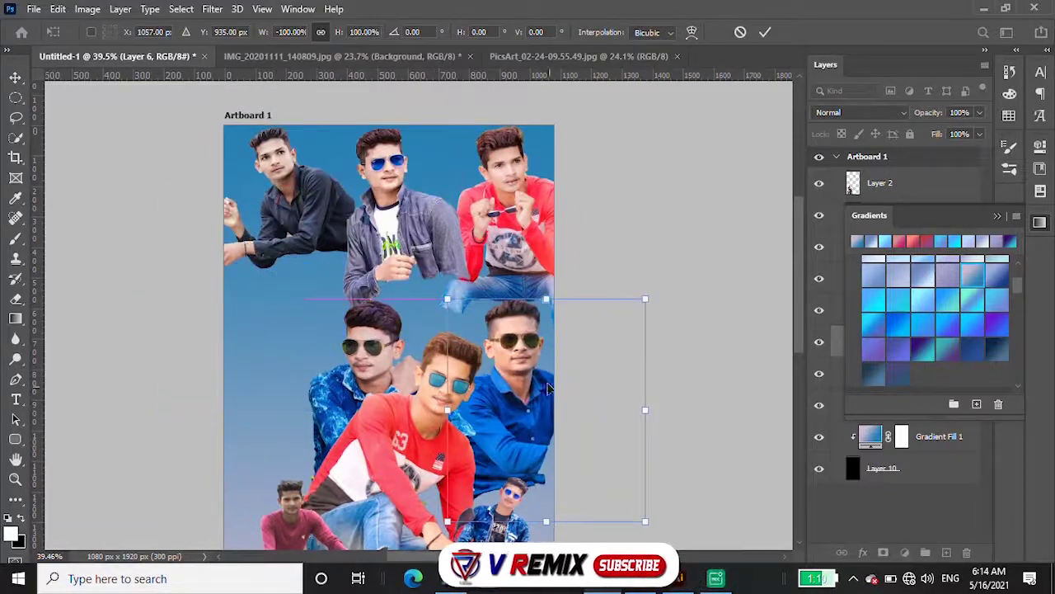
key(Return)
key(Delete)
scroll(536, 371, down, 1)
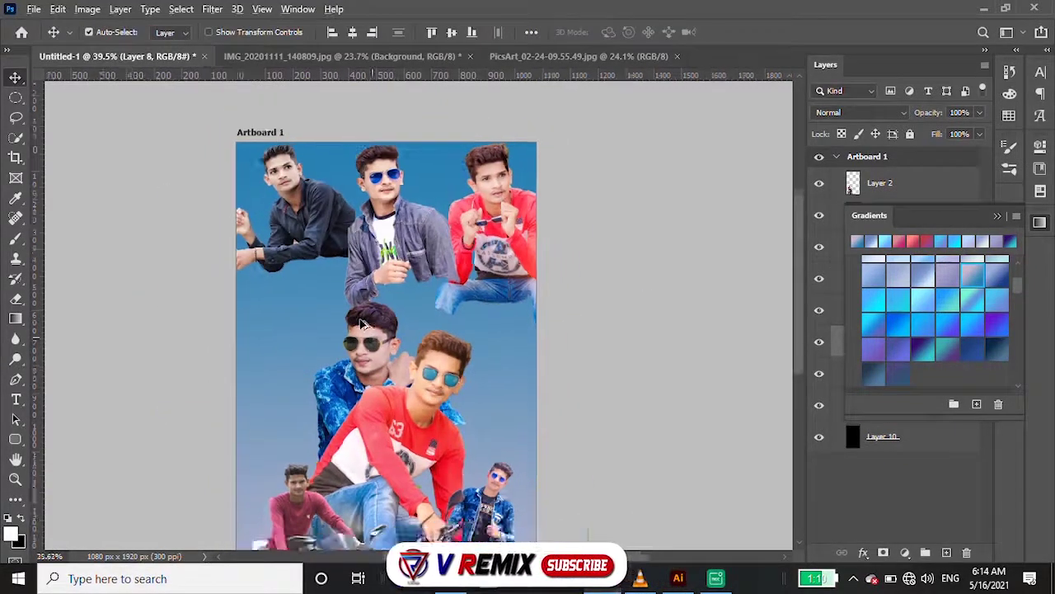
scroll(462, 396, up, 1)
scroll(404, 417, up, 1)
Shift the dark-shirt, grey-jacket and red-shirt men left and shrink the dark-shirt man slightly
drag(301, 219, 282, 222)
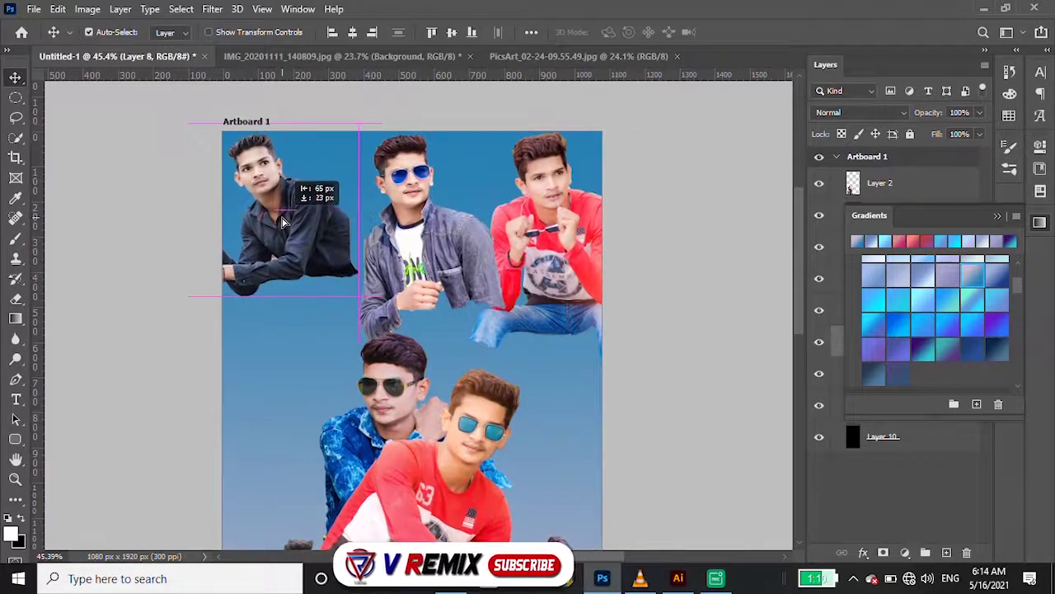
drag(416, 245, 396, 244)
key(ctrl+t)
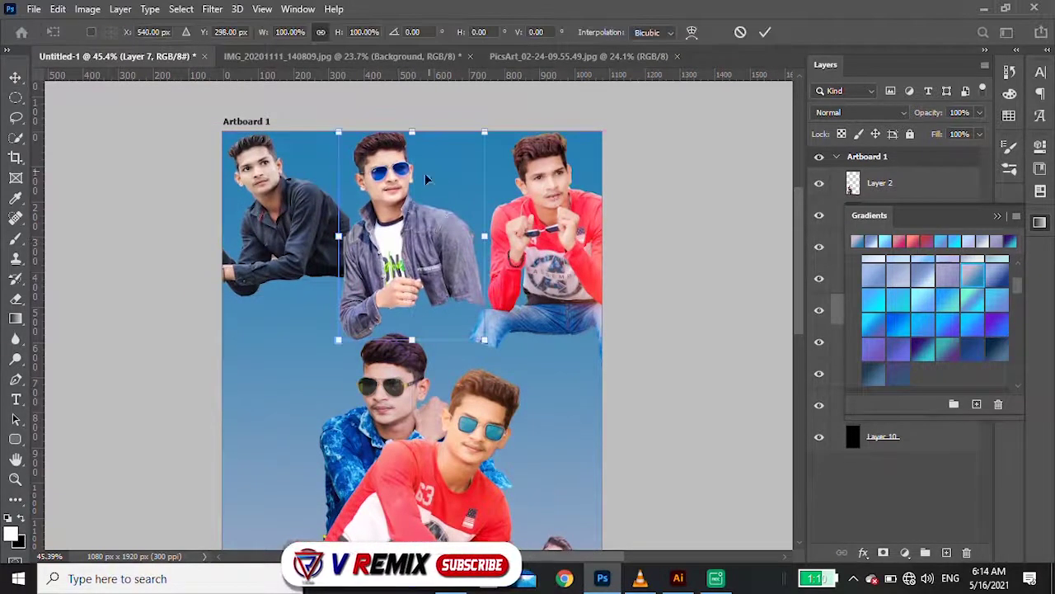
text(540)
key(Return)
drag(559, 212, 474, 213)
key(ctrl+t)
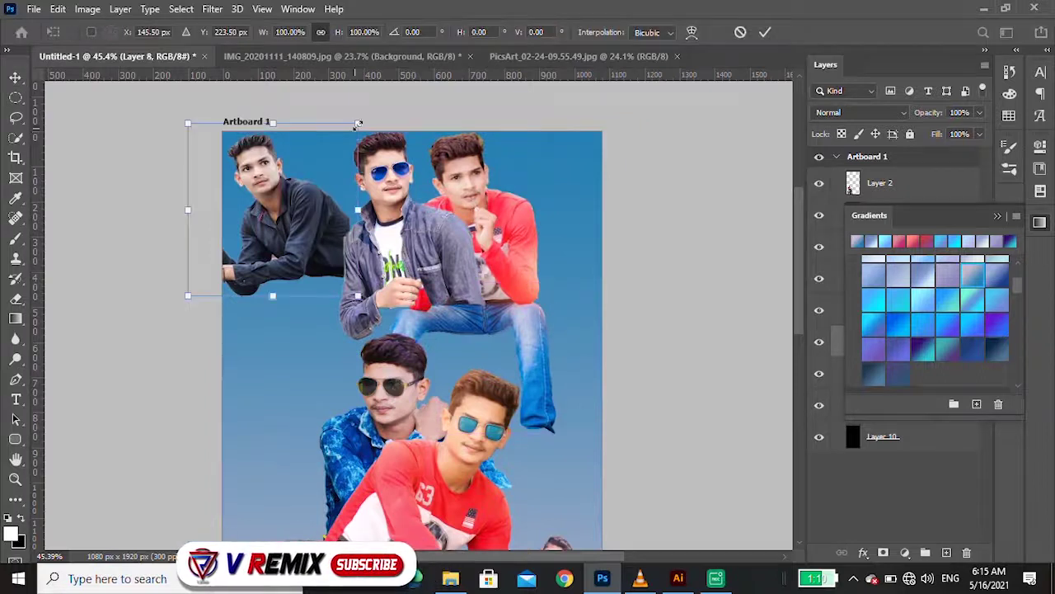
drag(358, 123, 328, 151)
key(Return)
drag(295, 211, 303, 190)
drag(400, 248, 361, 247)
drag(482, 237, 459, 235)
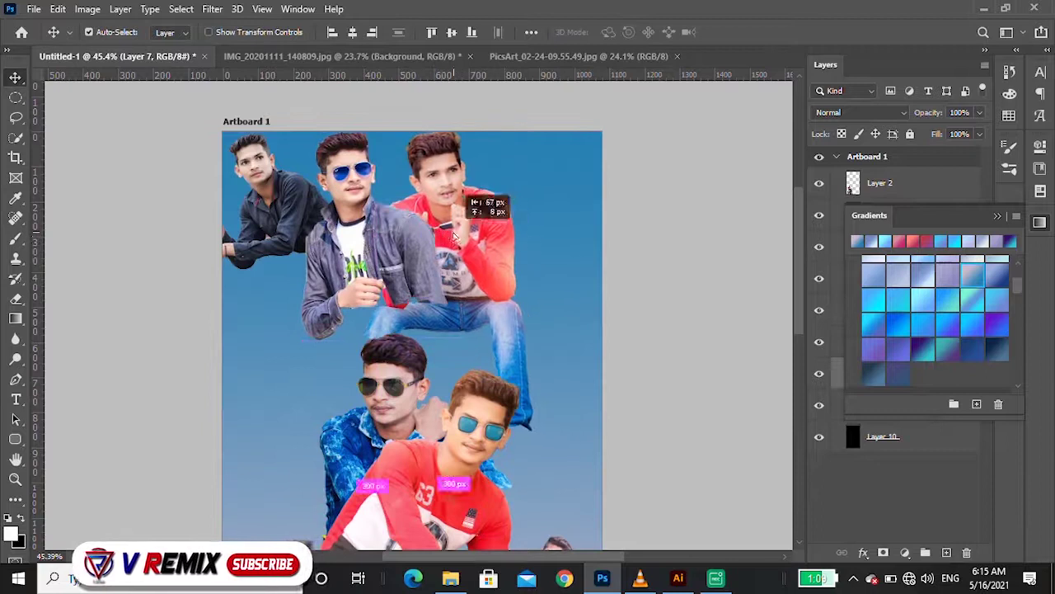
Move the blue-jacket man to the top right, mirrored to face inward
drag(404, 375, 535, 194)
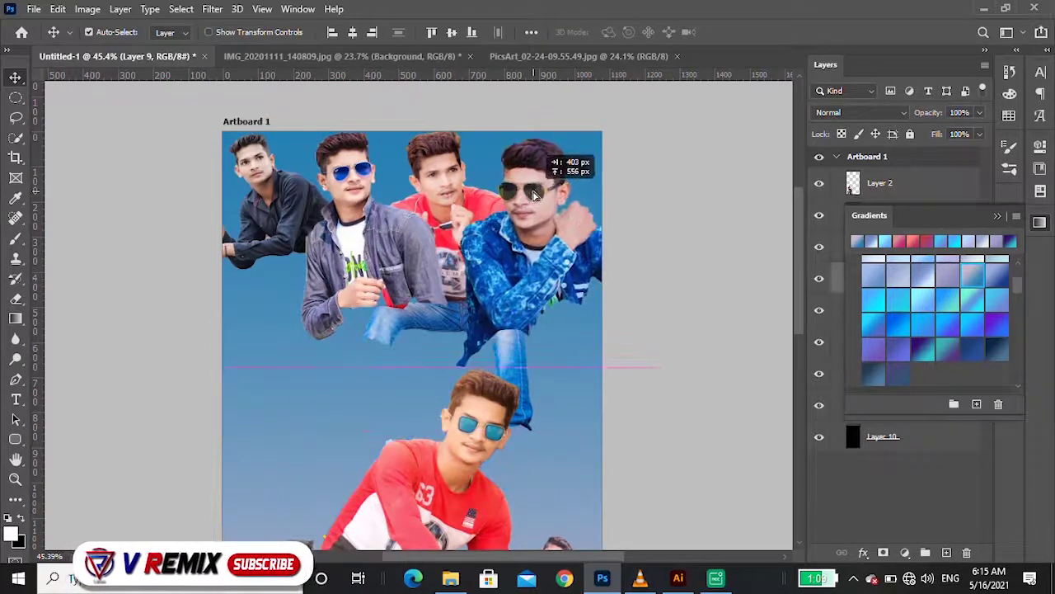
key(ctrl+t)
right_click(540, 198)
click(577, 454)
drag(583, 268, 531, 268)
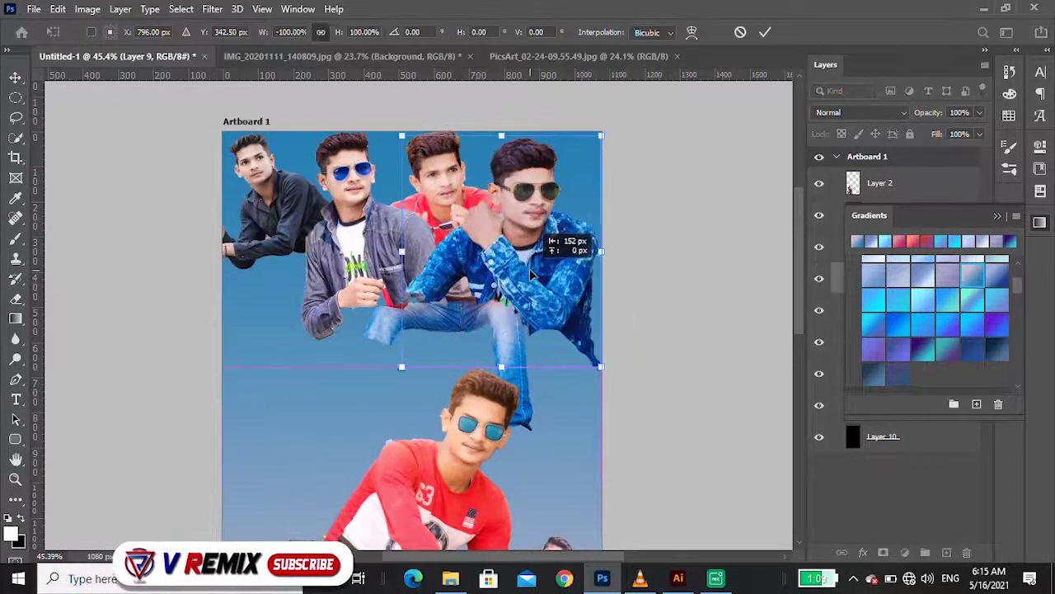
key(Return)
scroll(462, 262, down, 1)
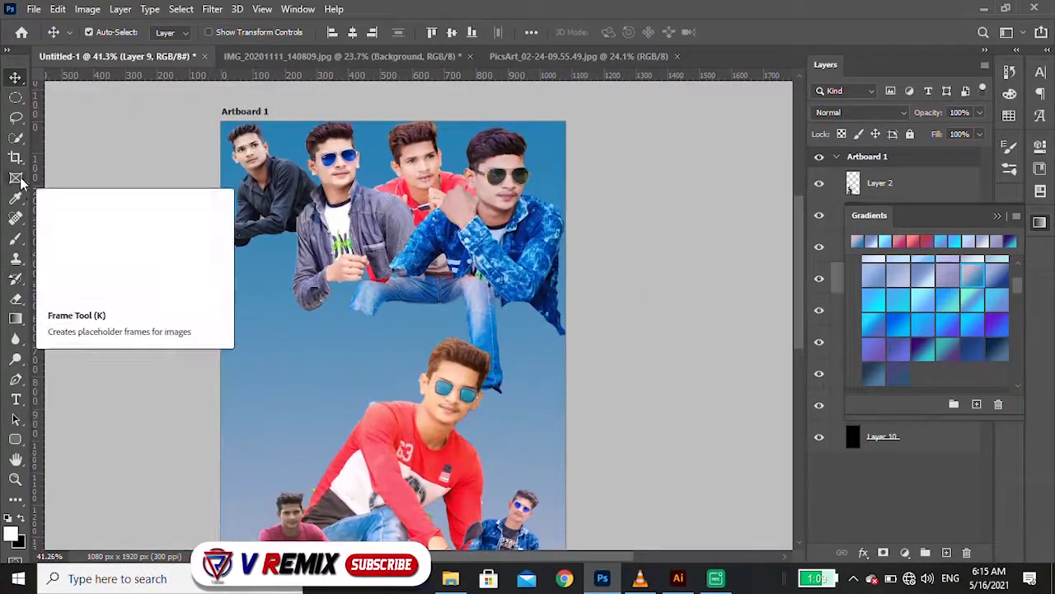
scroll(532, 213, up, 4)
scroll(532, 212, down, 2)
scroll(532, 213, up, 3)
Shrink the red-shirt man slightly and the grey-jacket man to 93%
click(379, 272)
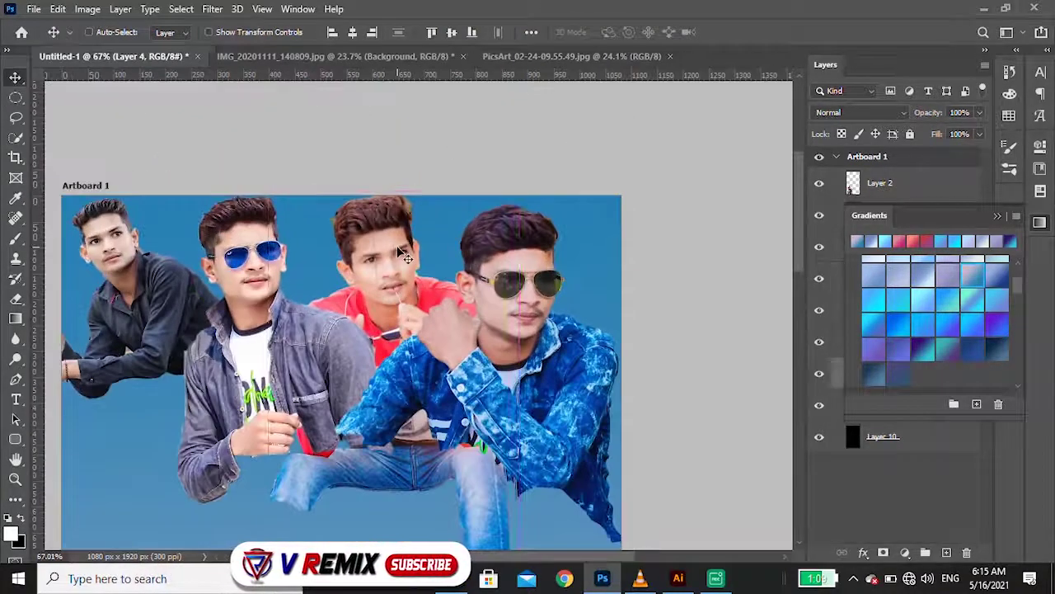
key(ctrl+t)
mouse_move(519, 198)
mouse_down()
mouse_move(499, 221)
mouse_move(412, 247)
mouse_up()
key(Return)
click(239, 257)
key(ctrl+t)
drag(294, 200, 280, 218)
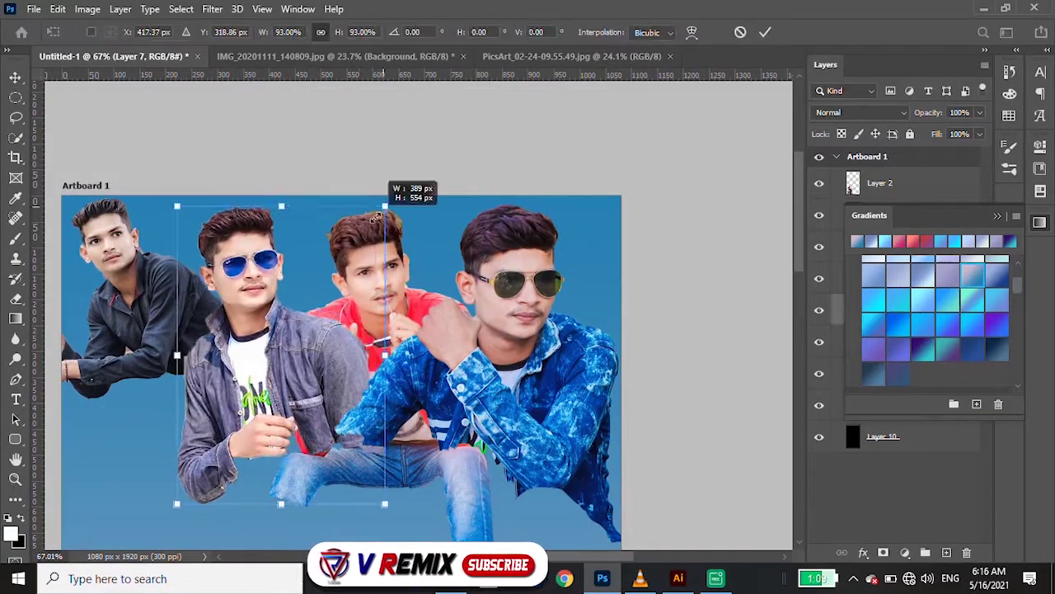
key(Return)
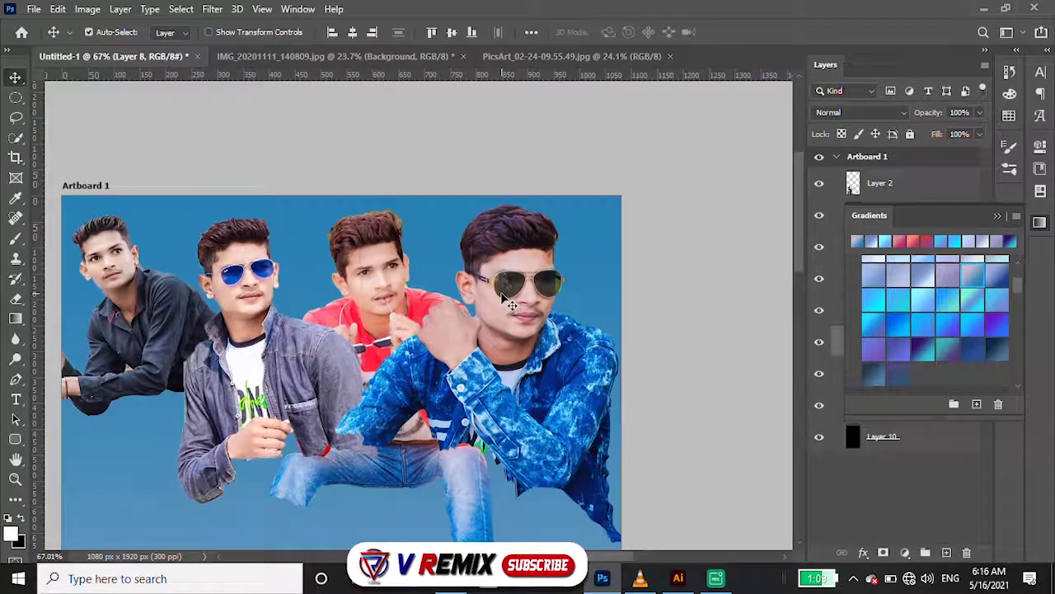
scroll(507, 301, down, 5)
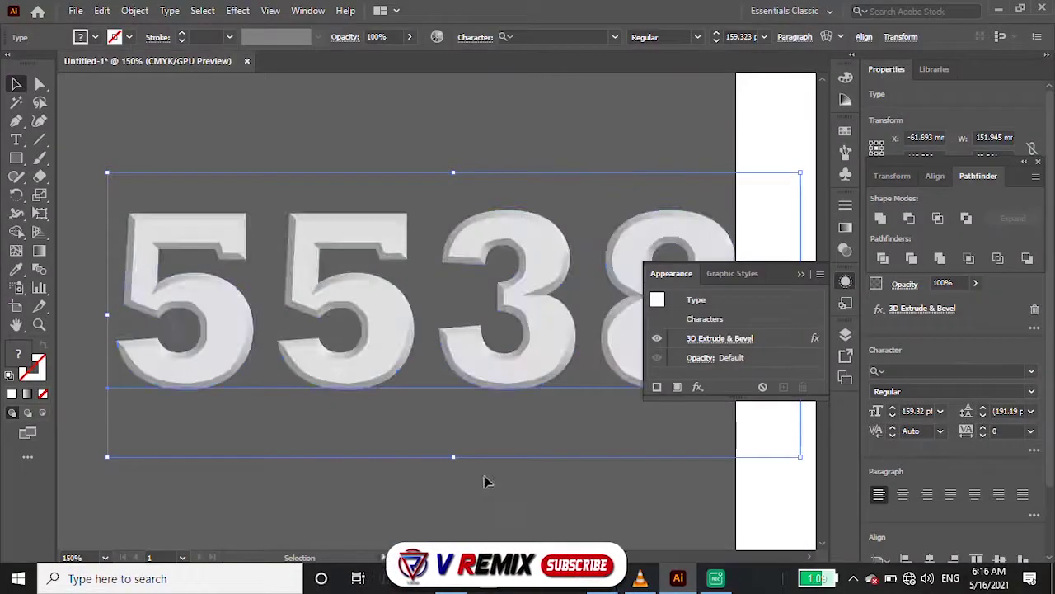
click(165, 152)
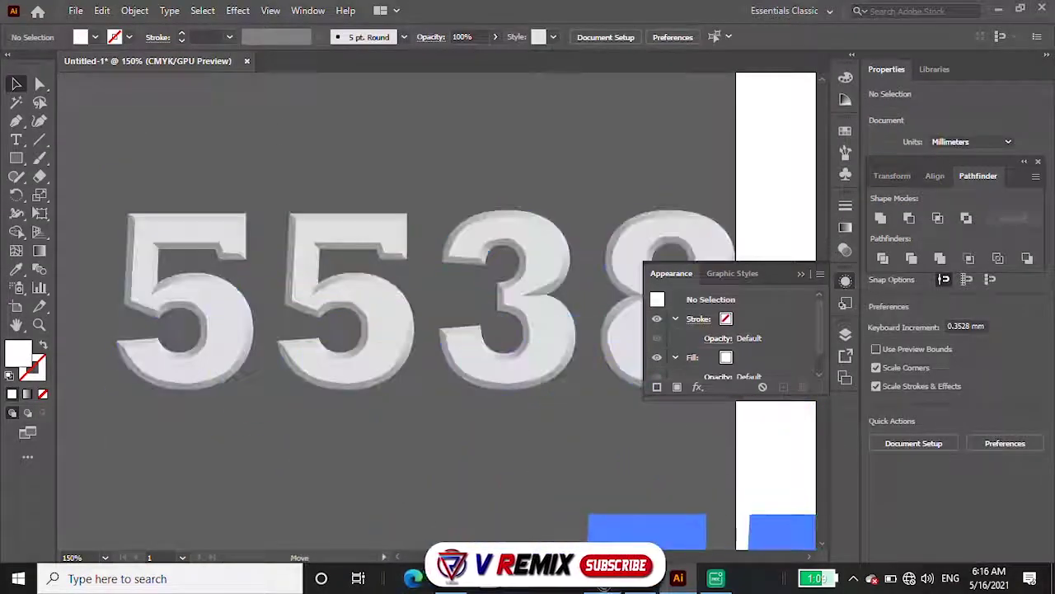
Paste the 3D 5538 number as a Smart Object and move it mid-poster
scroll(410, 357, up, 2)
scroll(410, 357, up, 3)
key(ctrl+v)
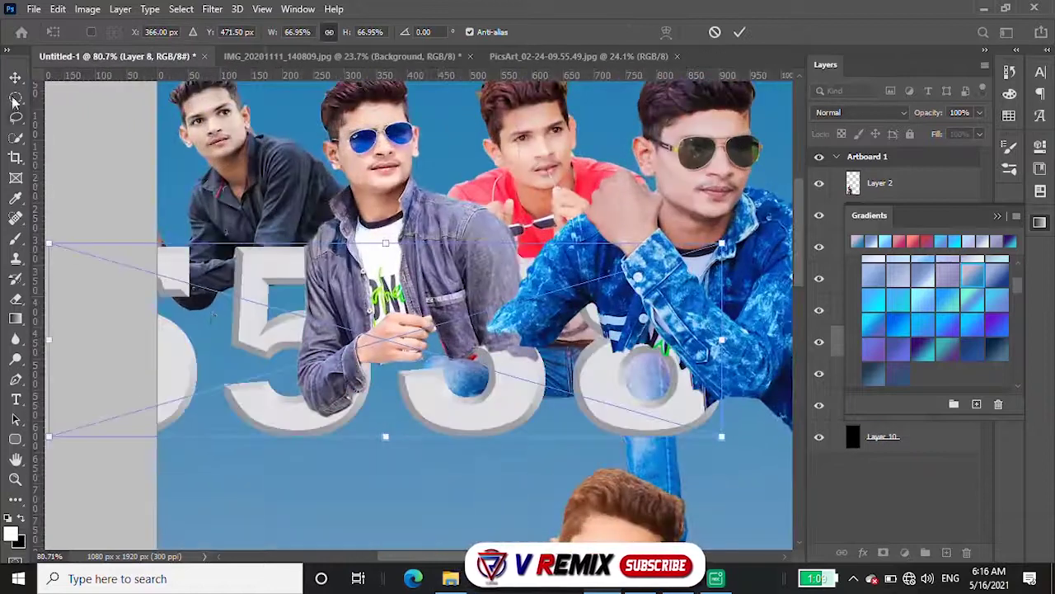
key(Return)
drag(272, 420, 344, 485)
scroll(345, 485, down, 3)
scroll(269, 506, up, 3)
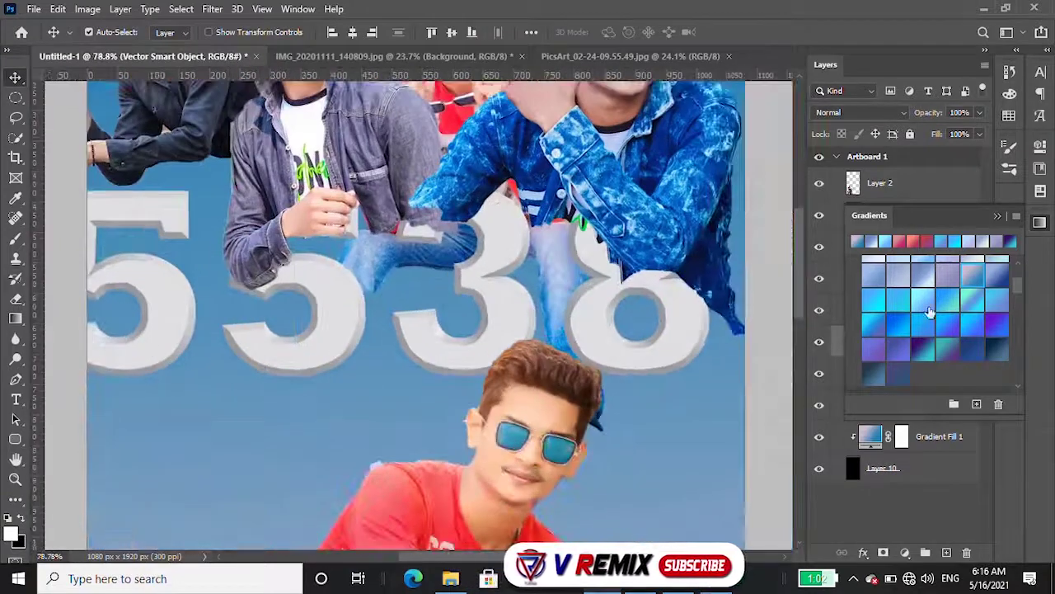
click(1038, 222)
Stack the 5538 layer just below Layer 1, nudge it into place, and hide it
drag(876, 336, 896, 206)
scroll(528, 350, down, 3)
scroll(528, 351, up, 2)
drag(523, 351, 553, 349)
drag(906, 218, 919, 293)
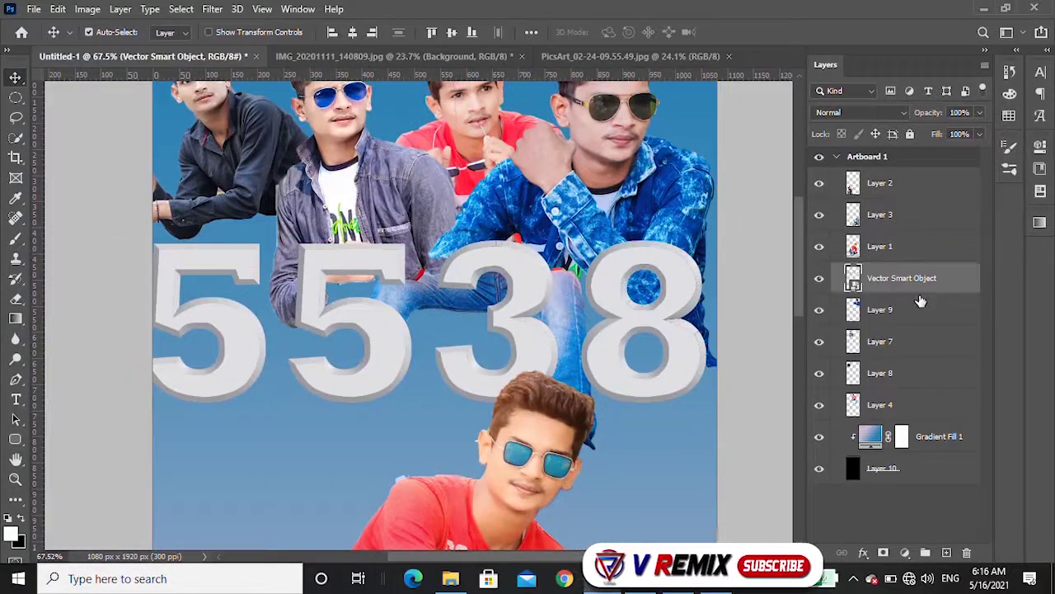
scroll(589, 309, up, 2)
scroll(588, 309, down, 1)
drag(449, 342, 460, 361)
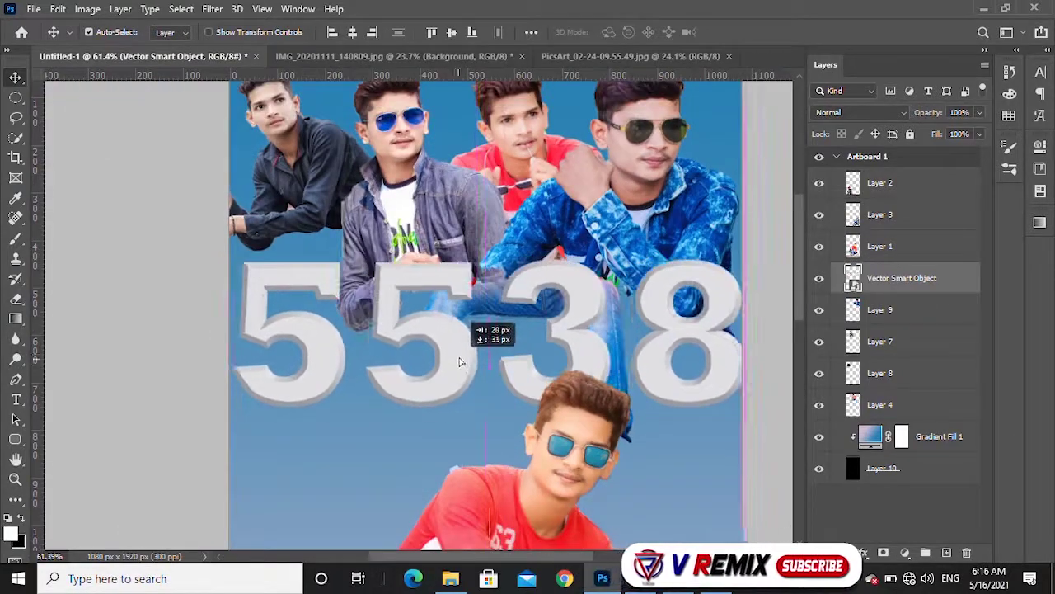
scroll(292, 357, down, 3)
scroll(288, 354, up, 2)
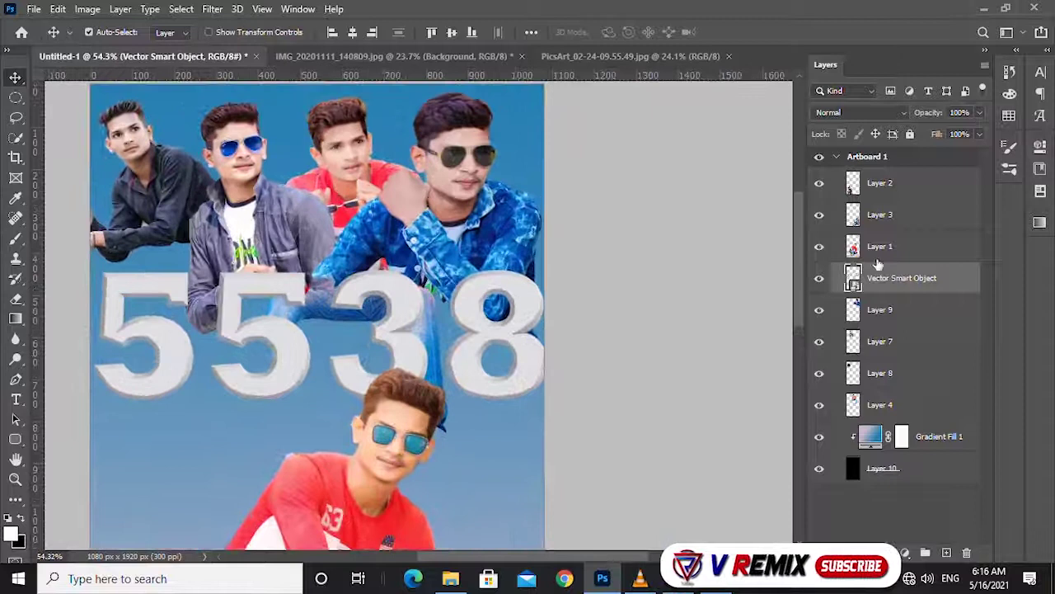
click(819, 278)
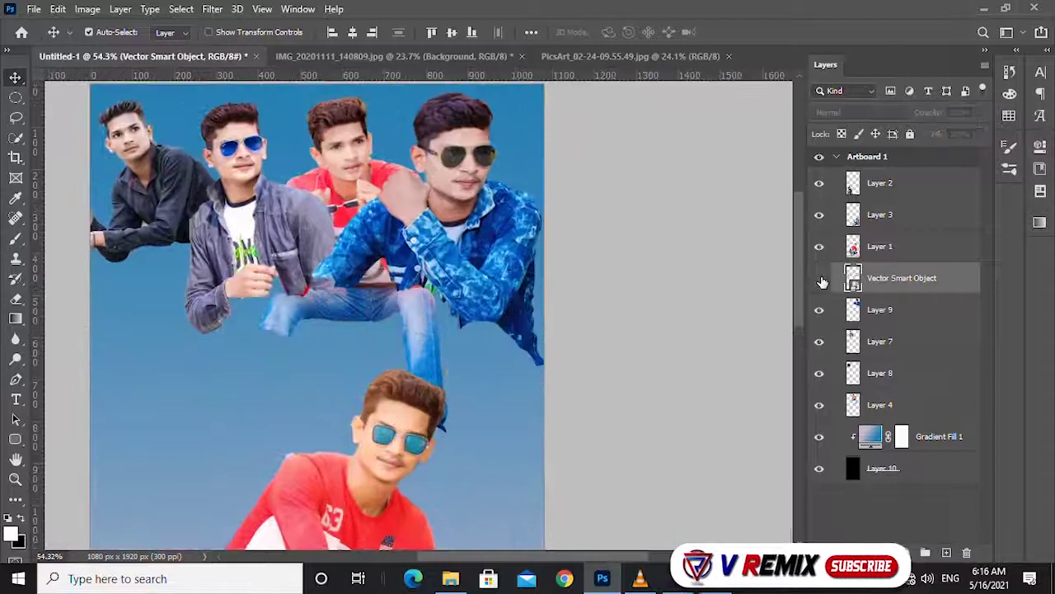
Erase the ragged lower edge of the red-shirt man's figure
click(937, 185)
scroll(667, 413, down, 2)
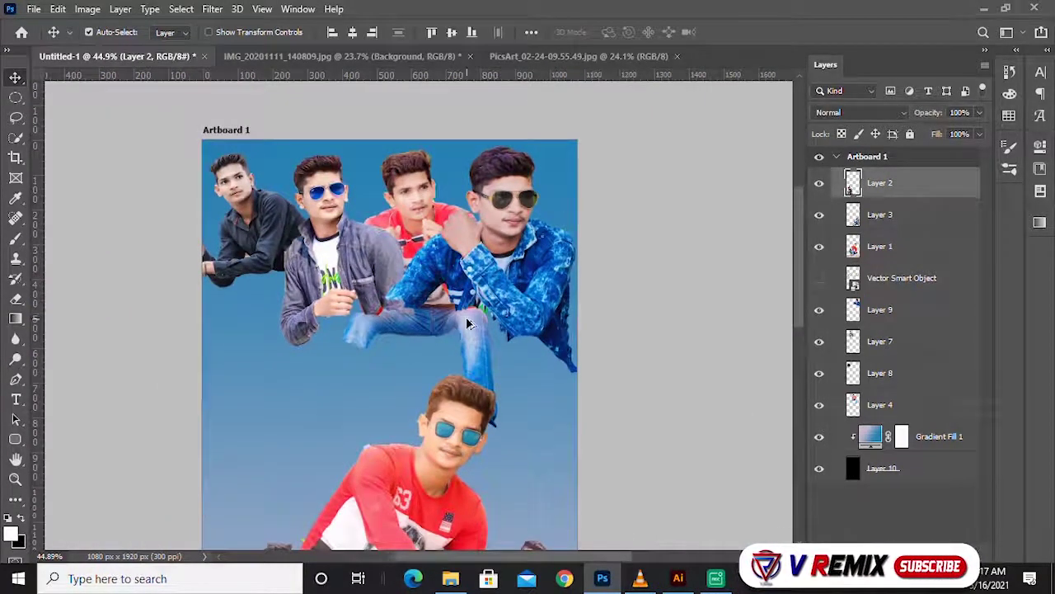
scroll(466, 323, up, 2)
click(320, 344)
click(15, 299)
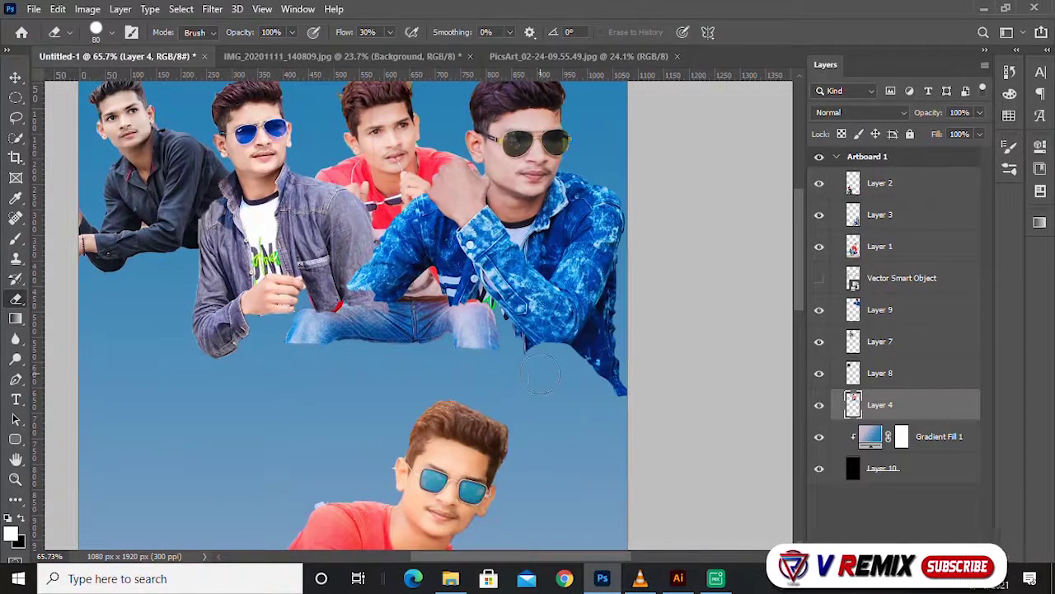
click(16, 77)
Erase the blue-jacket man's hanging edge and add a new blank Layer 11
click(739, 276)
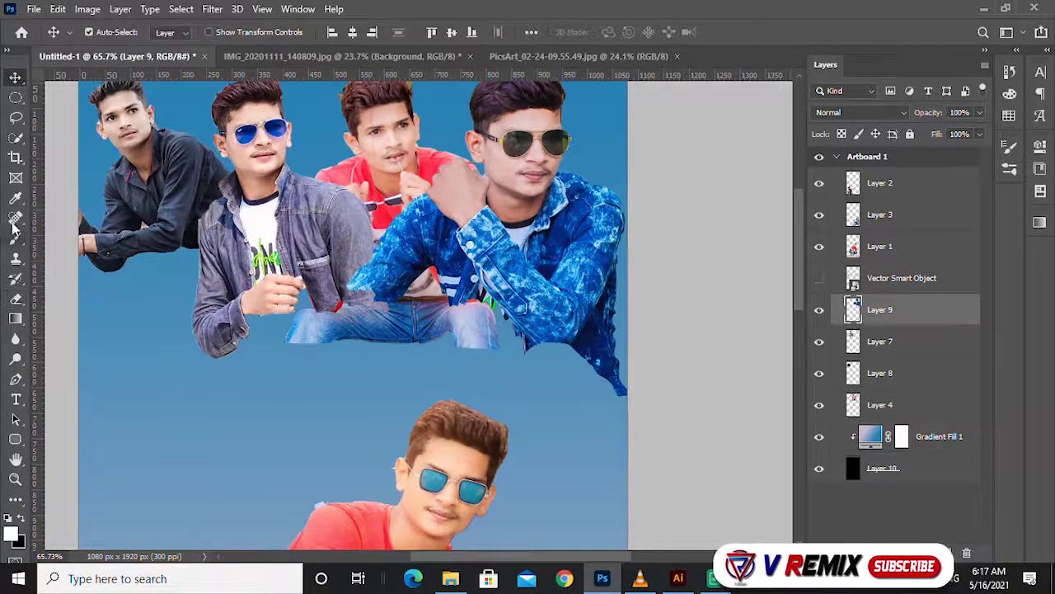
click(16, 299)
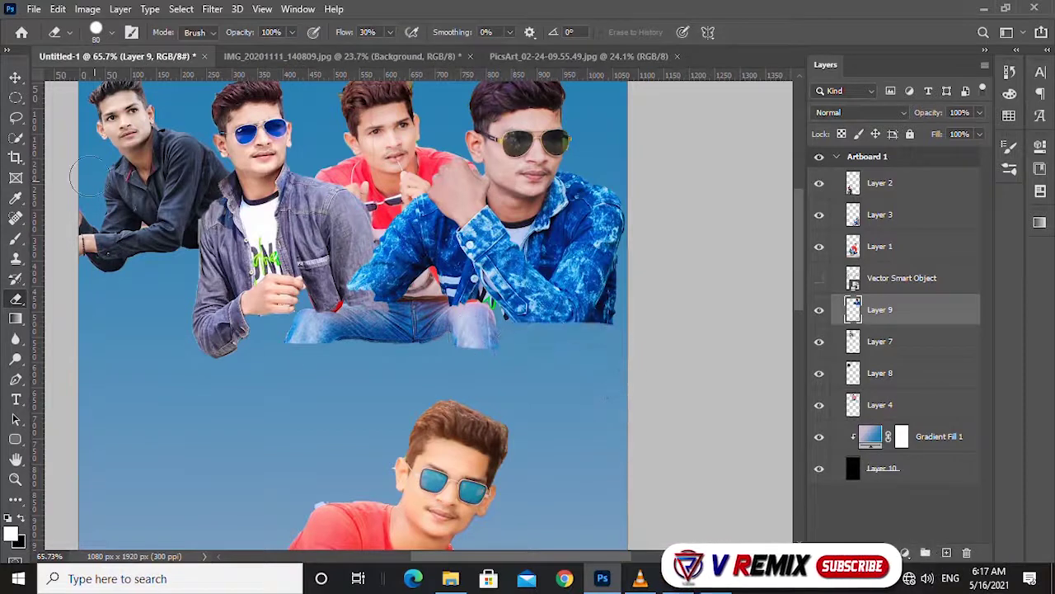
key(v)
click(915, 185)
click(946, 552)
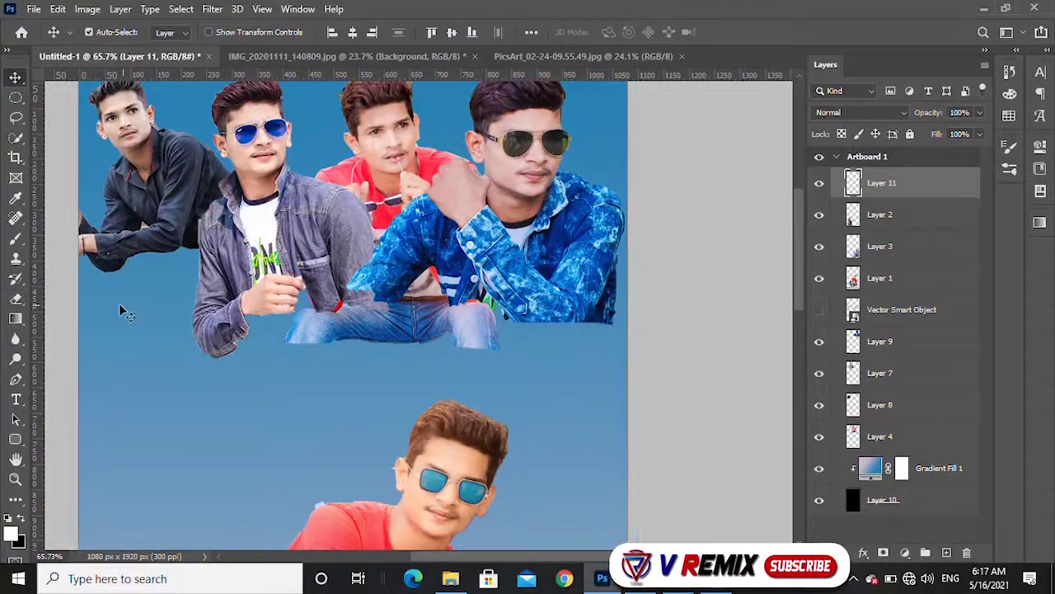
Sample the background blue and brush it over the group's jeans and hands
click(14, 239)
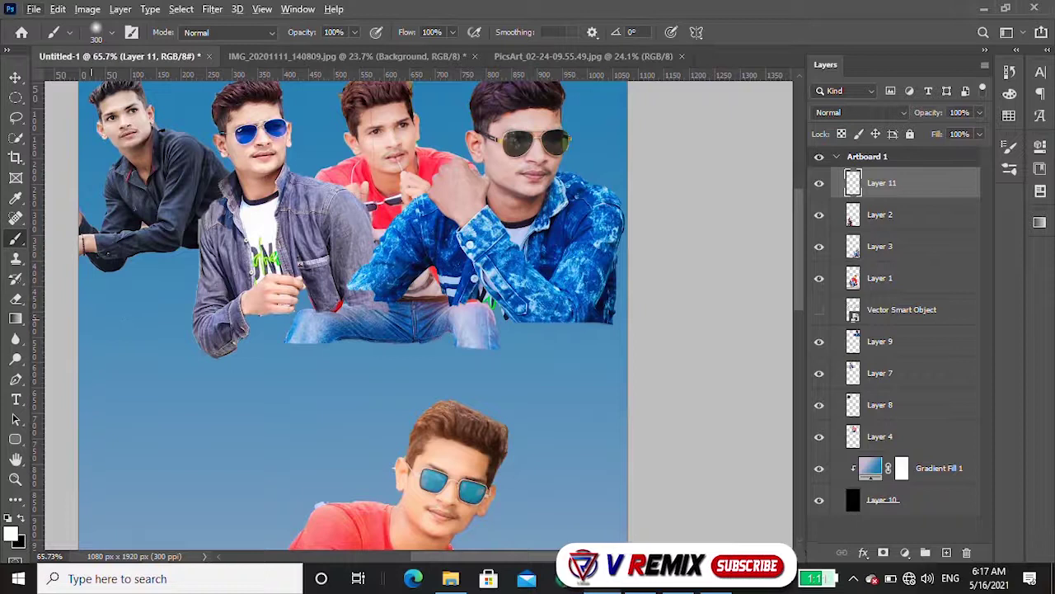
alt+click(561, 371)
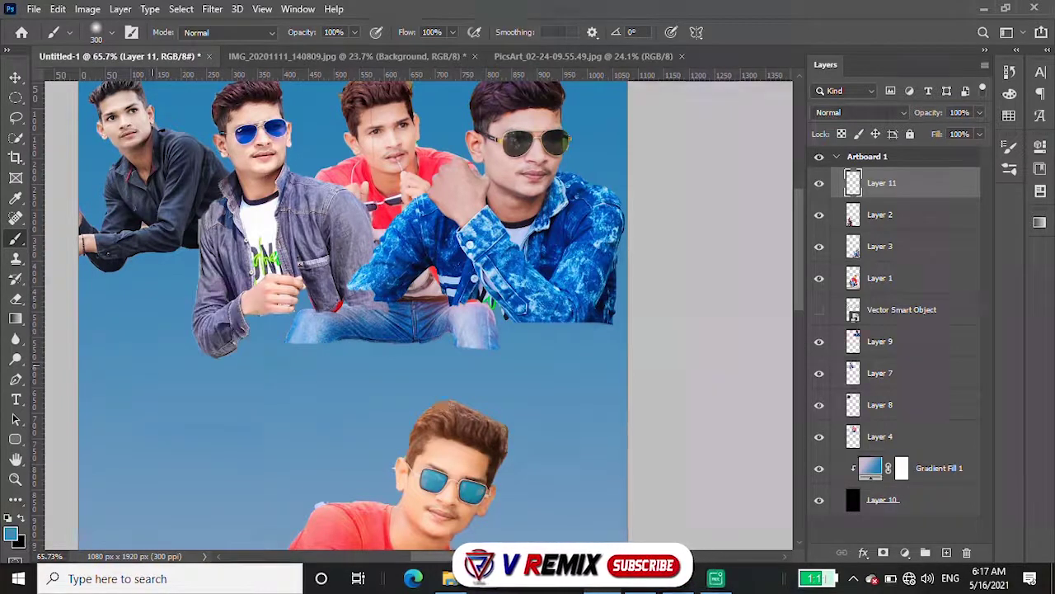
drag(207, 330, 494, 333)
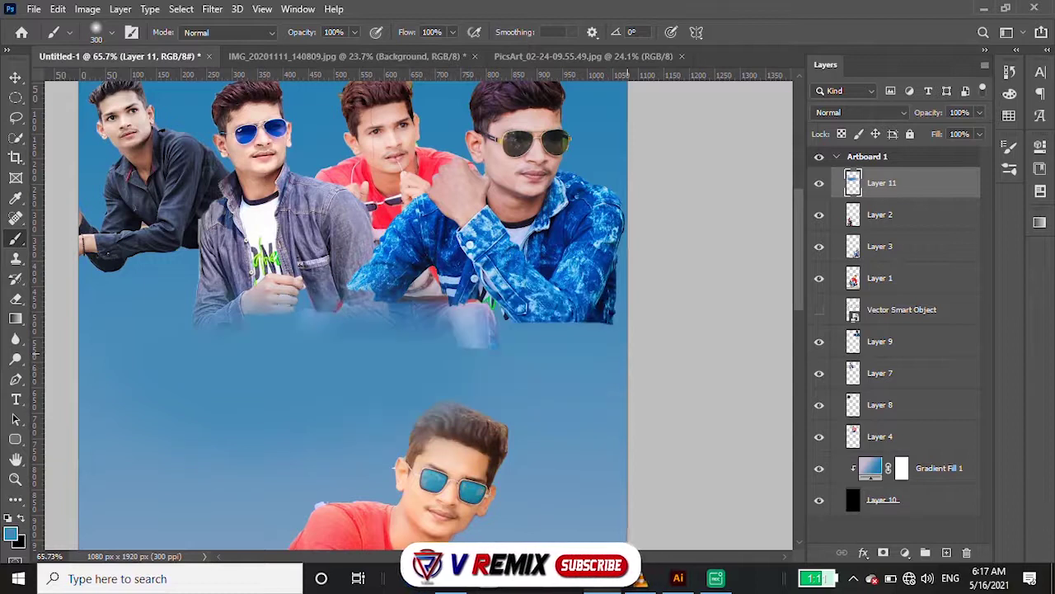
key(ctrl+z)
key(ctrl+z)
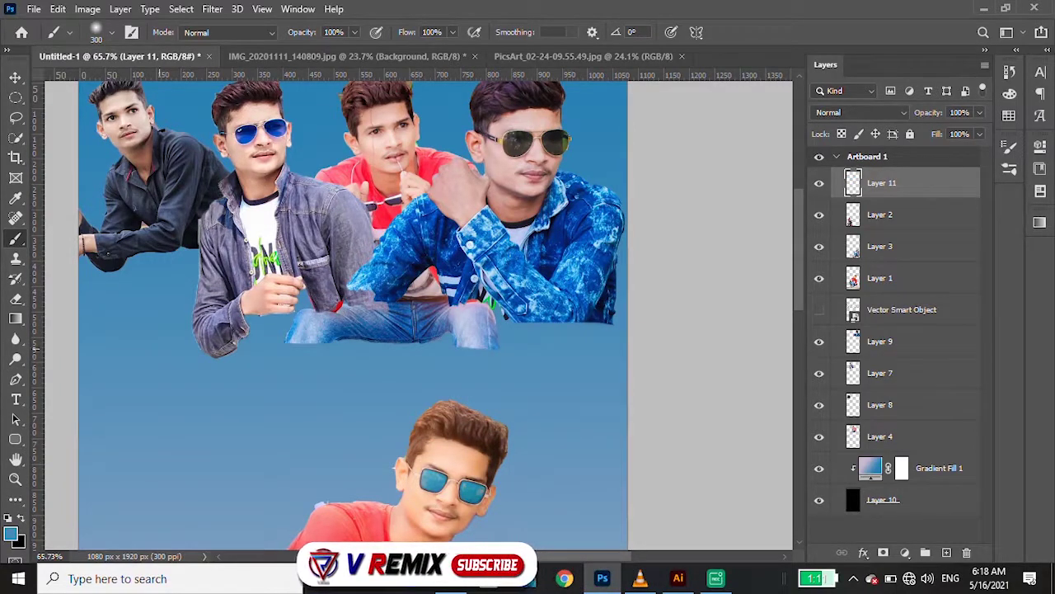
click(221, 371)
drag(293, 334, 615, 318)
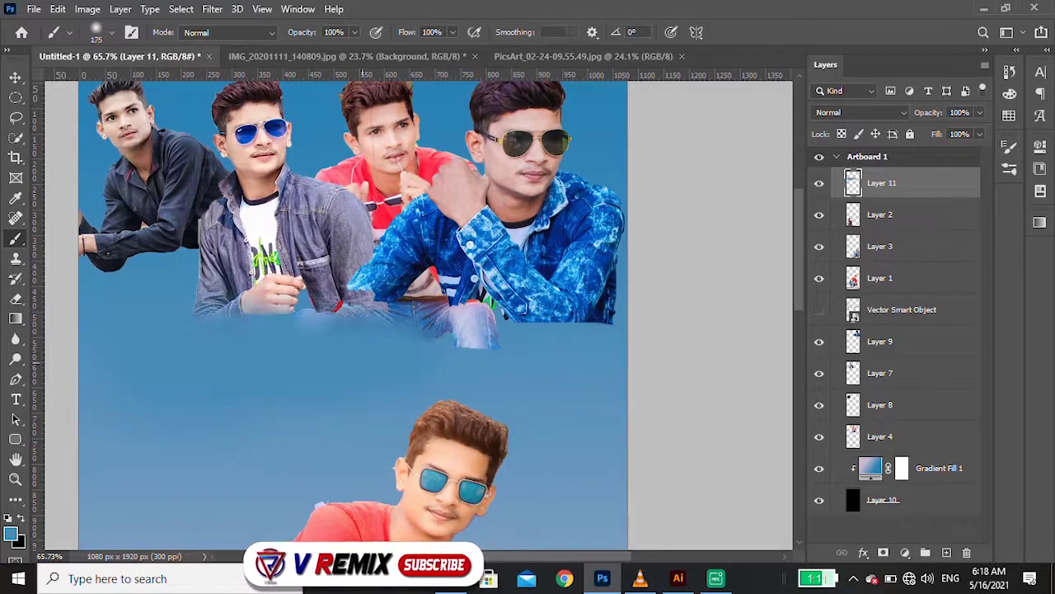
drag(239, 297, 420, 298)
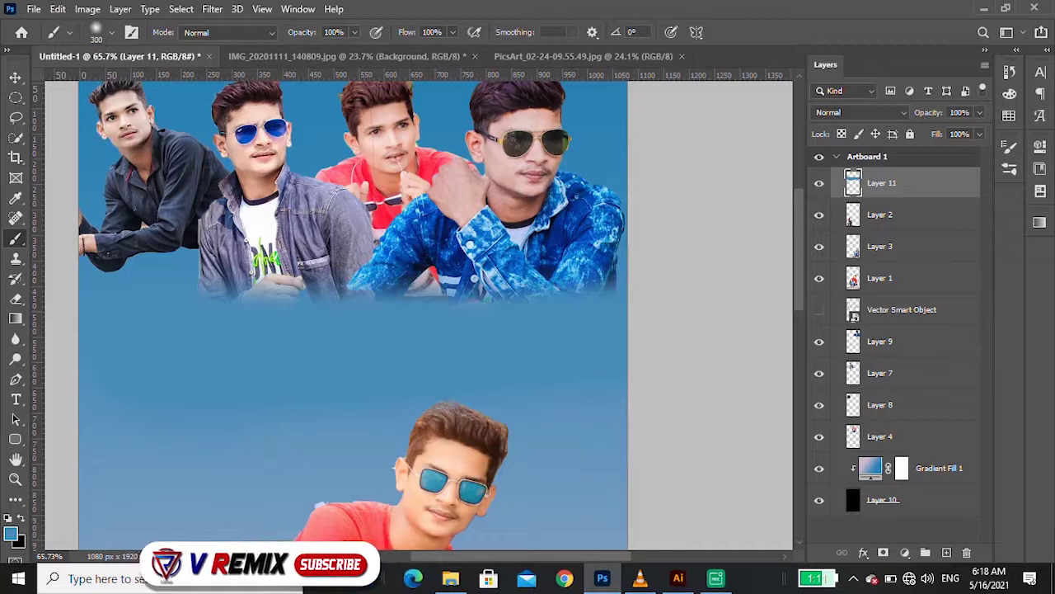
Paint more blue strokes across the group's bottom edge to fade it out
drag(247, 284, 527, 285)
drag(404, 276, 507, 276)
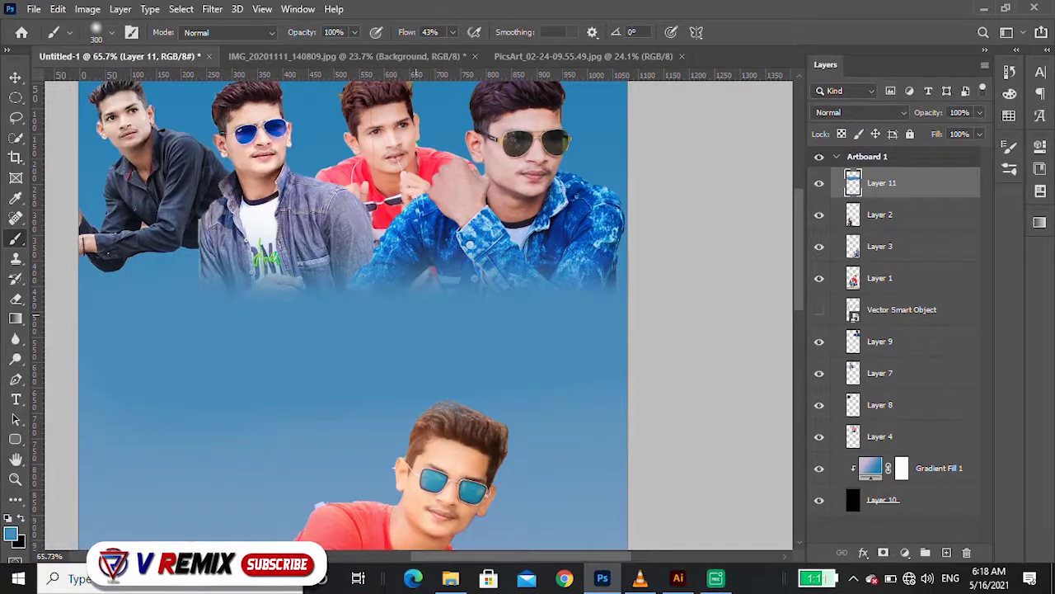
drag(90, 256, 194, 252)
right_click(15, 338)
click(74, 339)
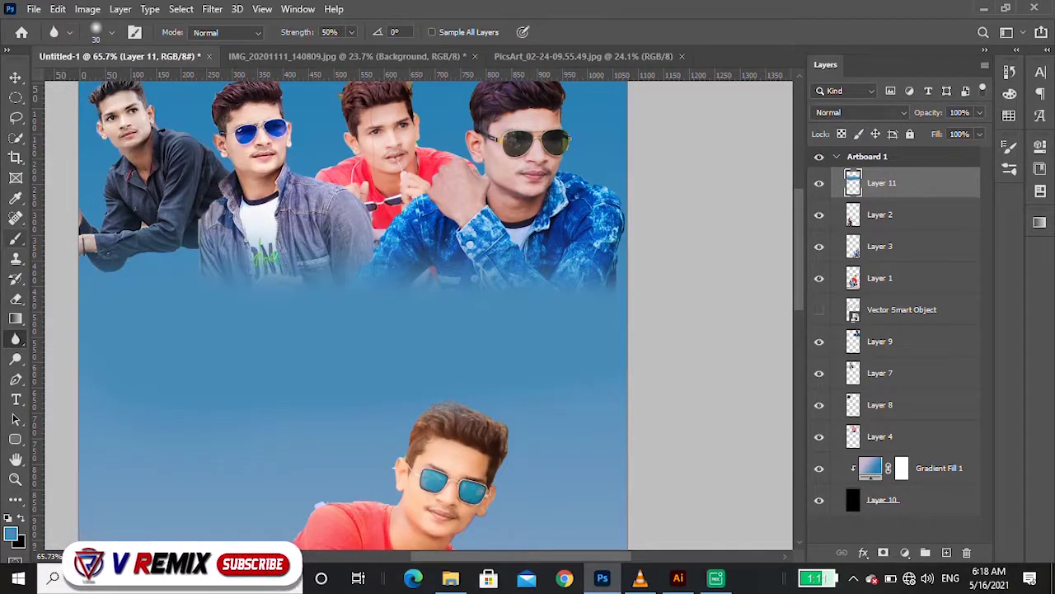
key(b)
drag(82, 247, 622, 247)
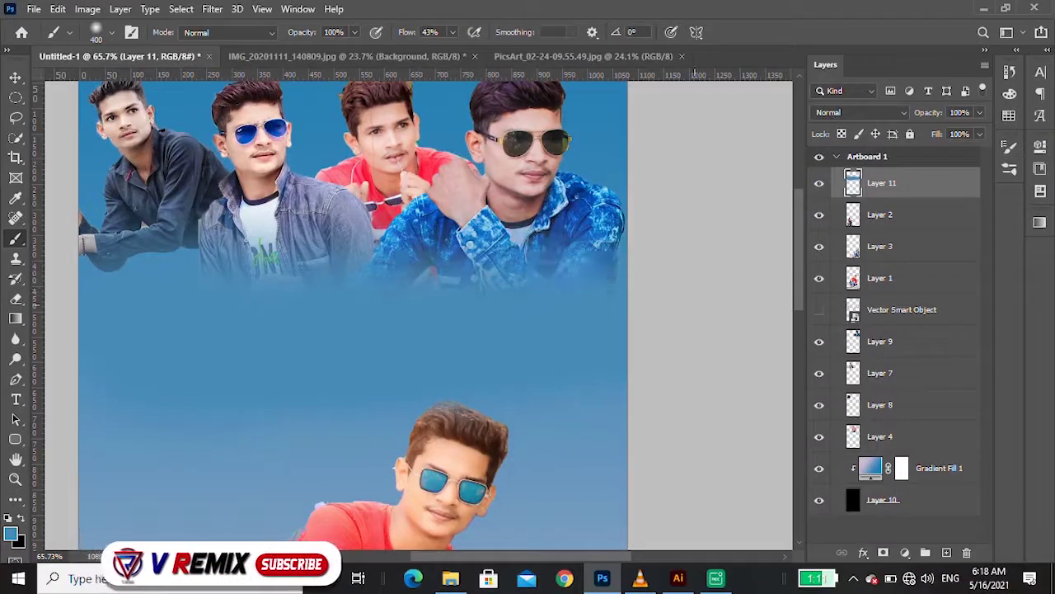
scroll(693, 321, down, 2)
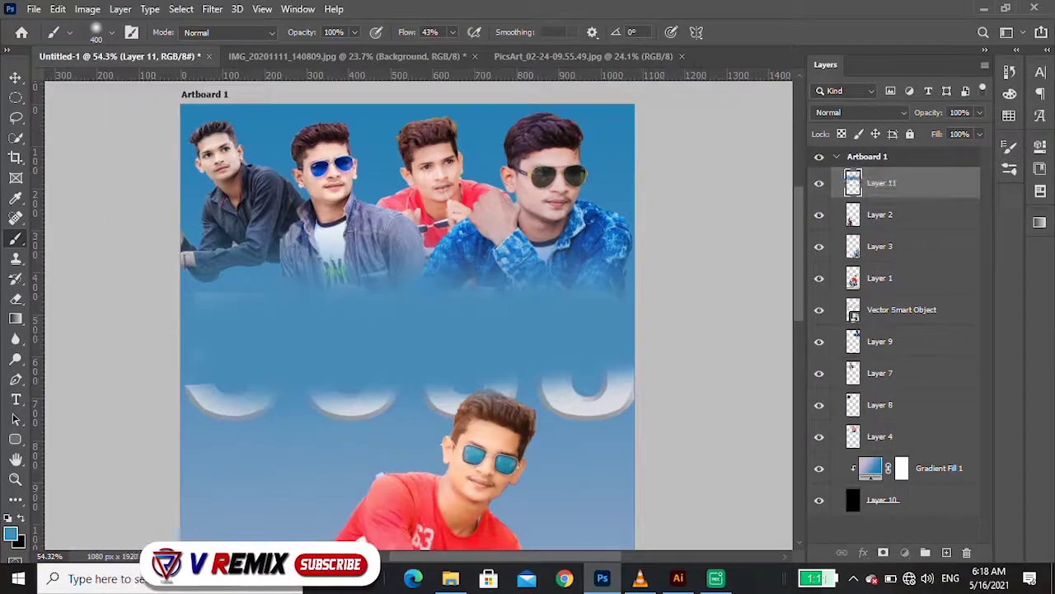
Merge Layers 9, 7, 8 and 4 into a single cut-out layer
scroll(676, 281, down, 5)
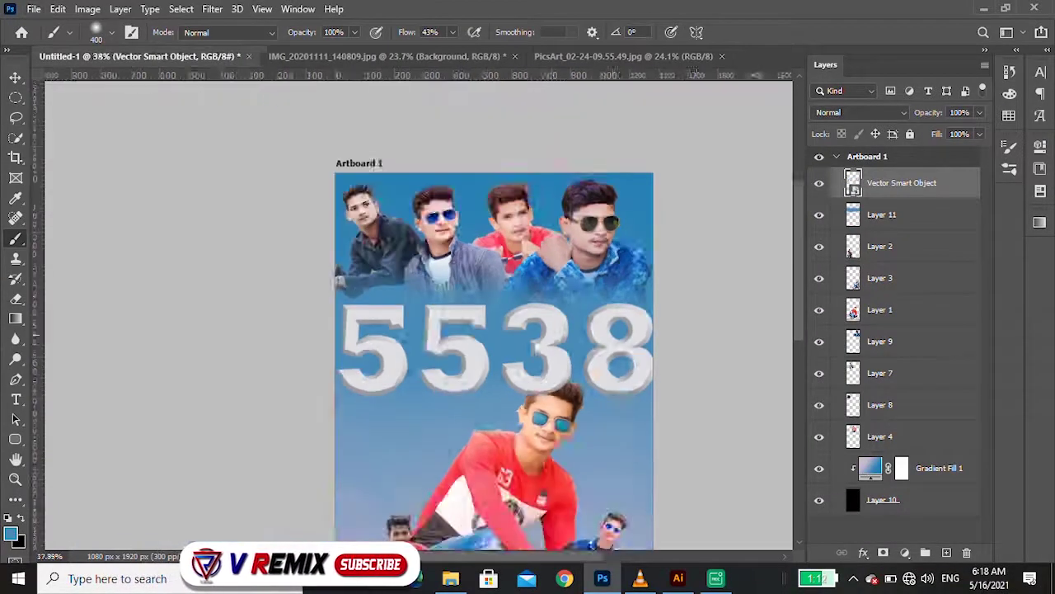
scroll(676, 280, up, 5)
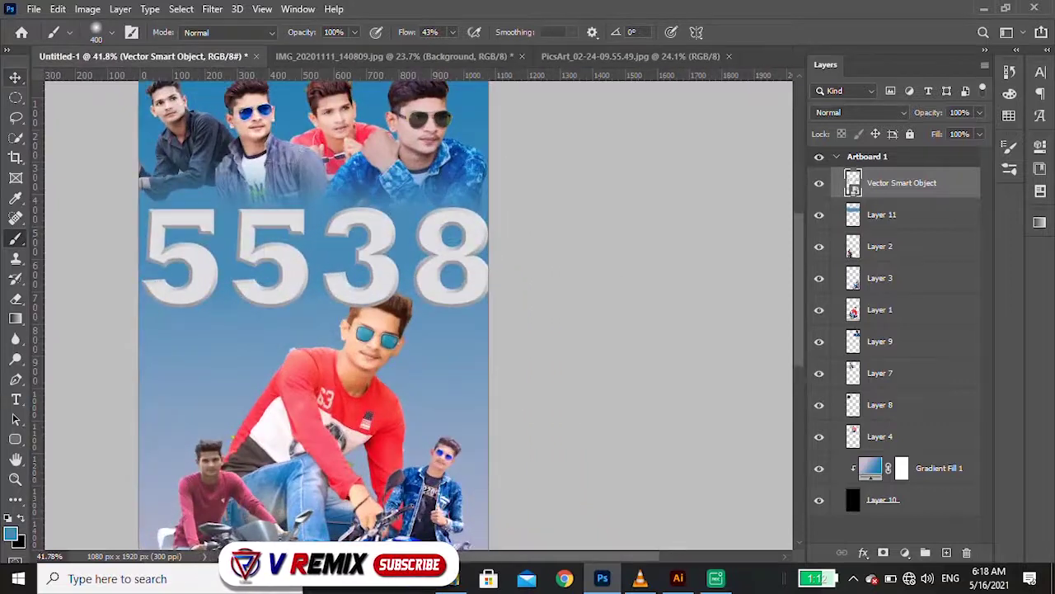
key(v)
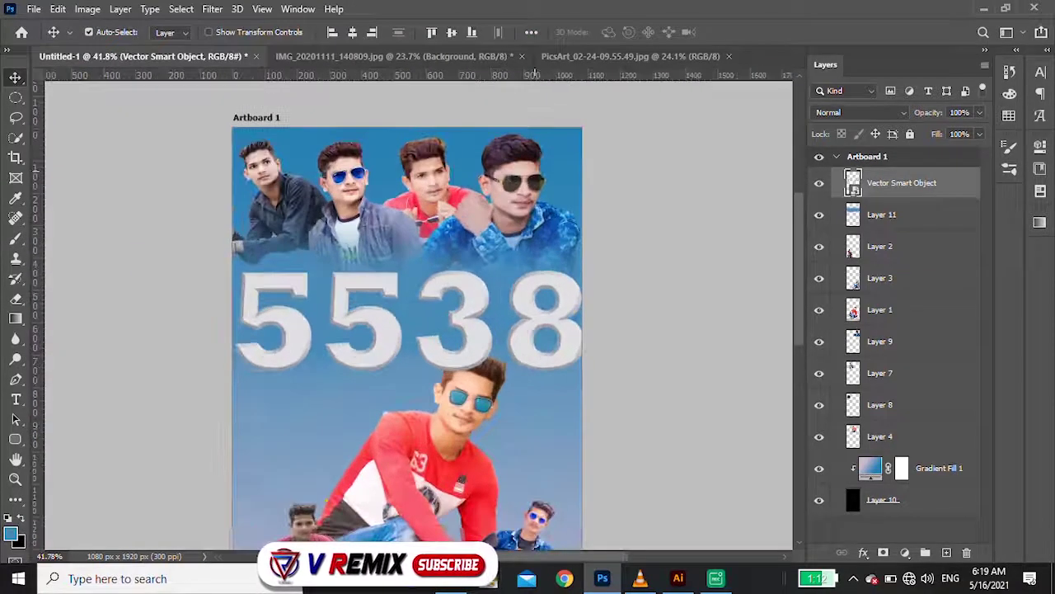
click(880, 341)
click(89, 32)
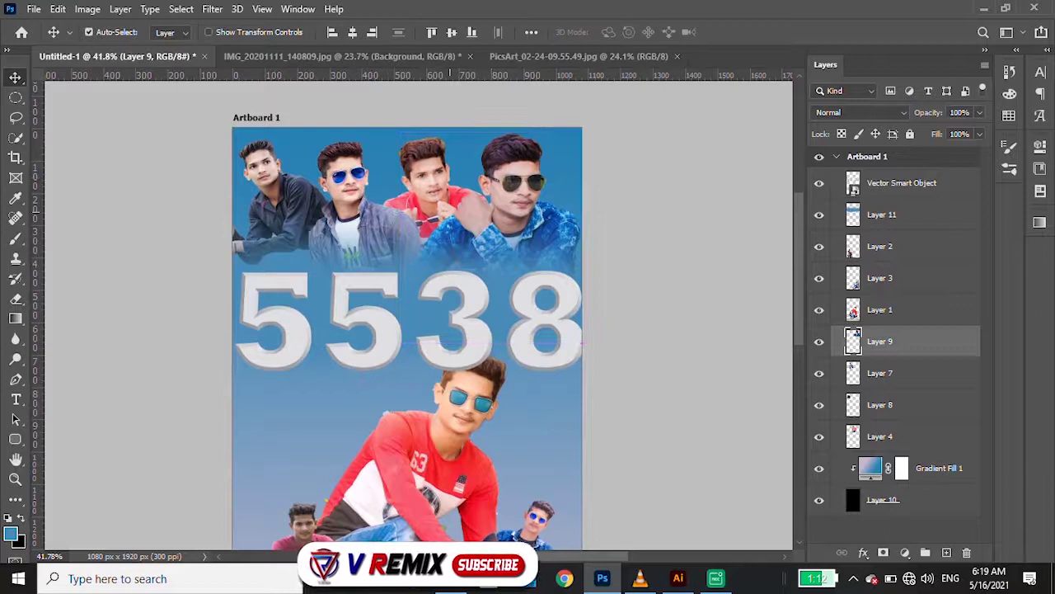
click(819, 373)
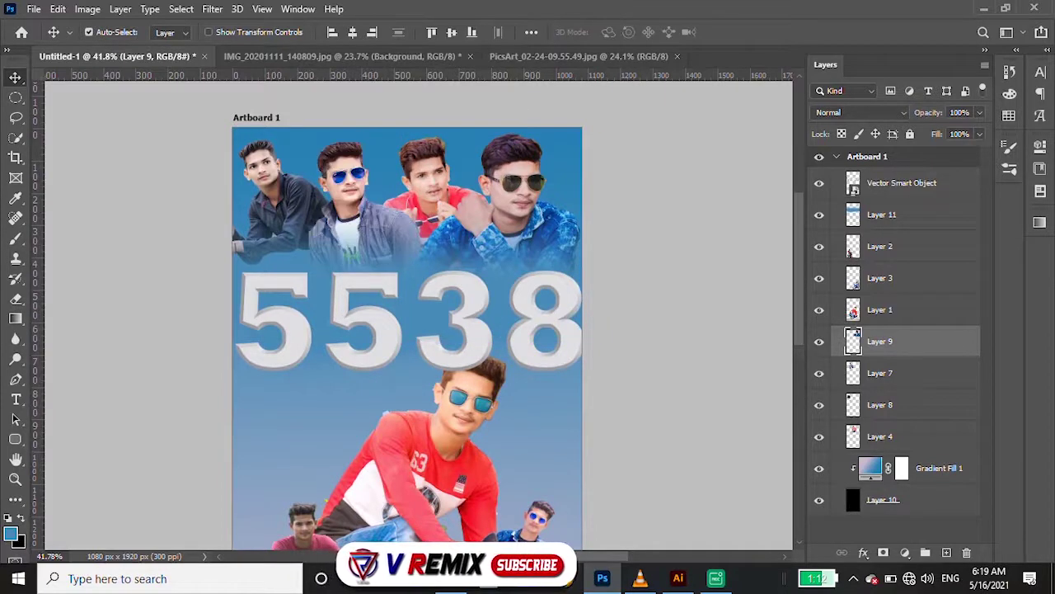
click(880, 436)
shift+click(880, 341)
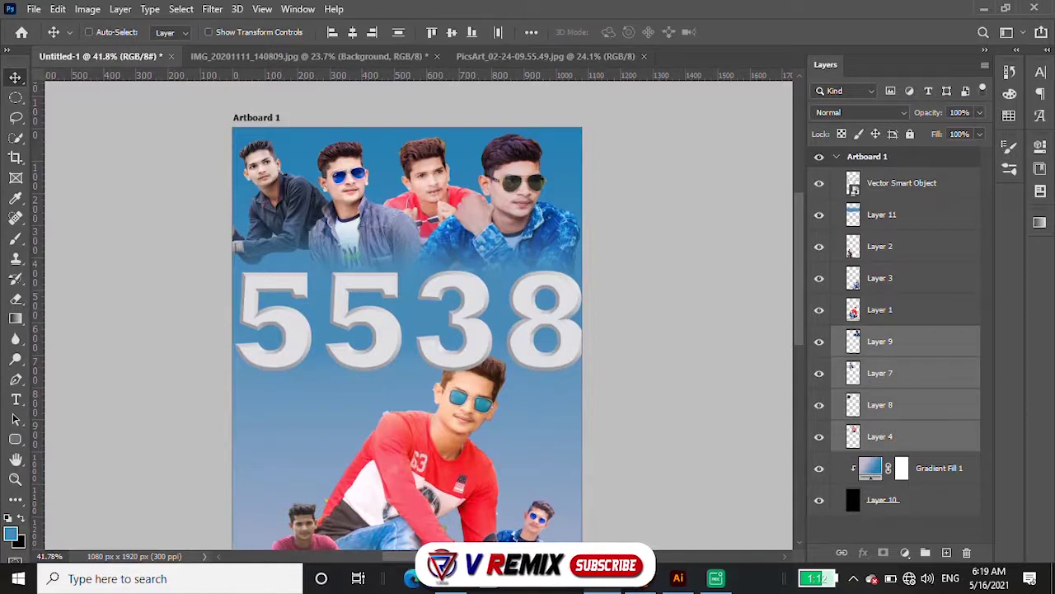
key(ctrl+e)
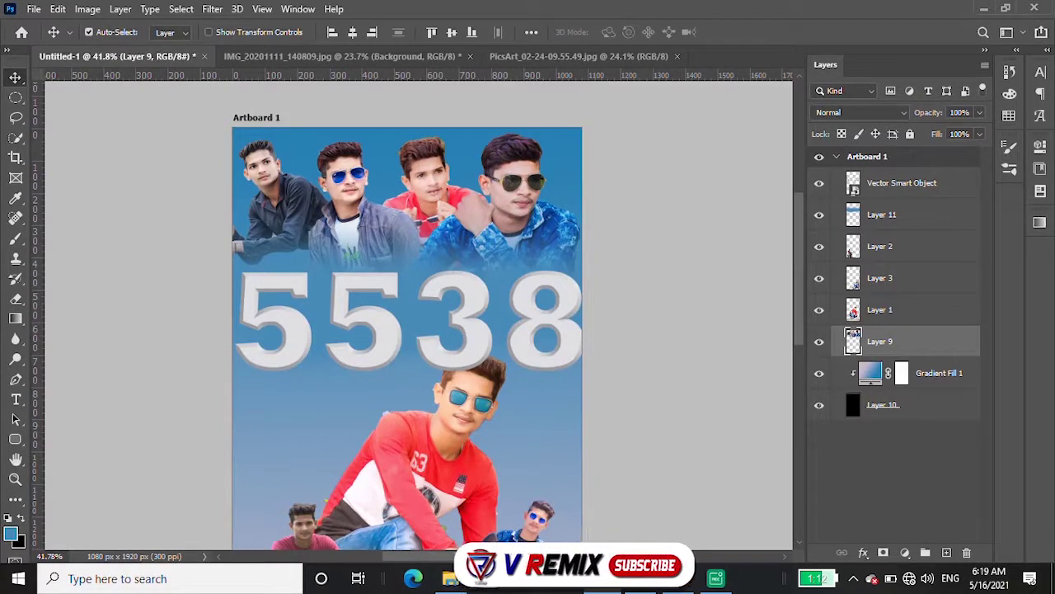
Reorder the stack so the 5538 text sits above Layer 11, beneath the top group
drag(902, 182, 852, 325)
drag(881, 182, 881, 326)
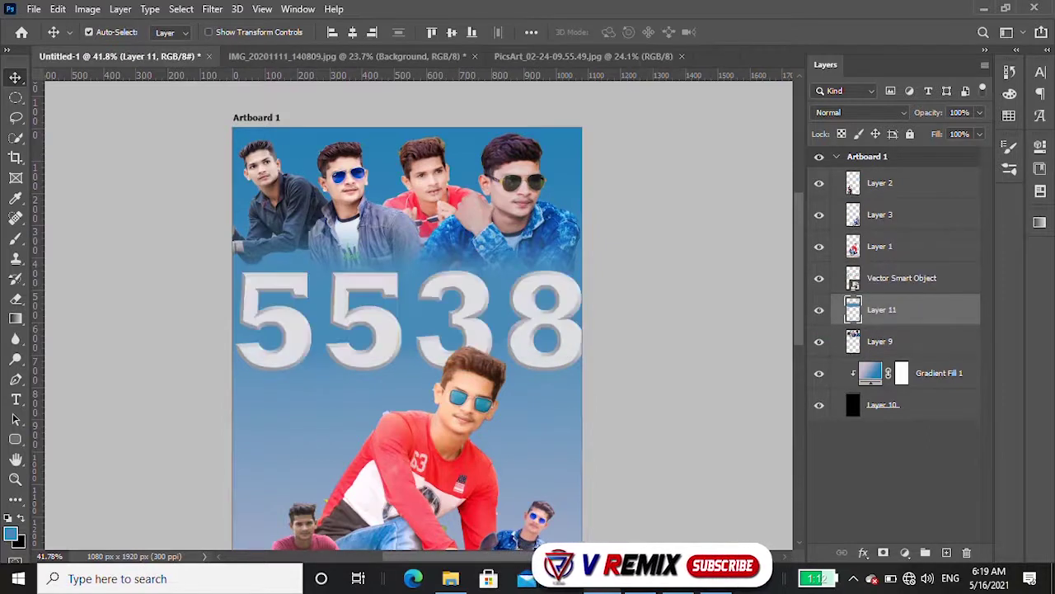
scroll(408, 330, down, 2)
scroll(408, 329, up, 3)
Shift the 5538 text slightly lower and scale it a little smaller
click(902, 278)
drag(326, 263, 330, 280)
key(ctrl+t)
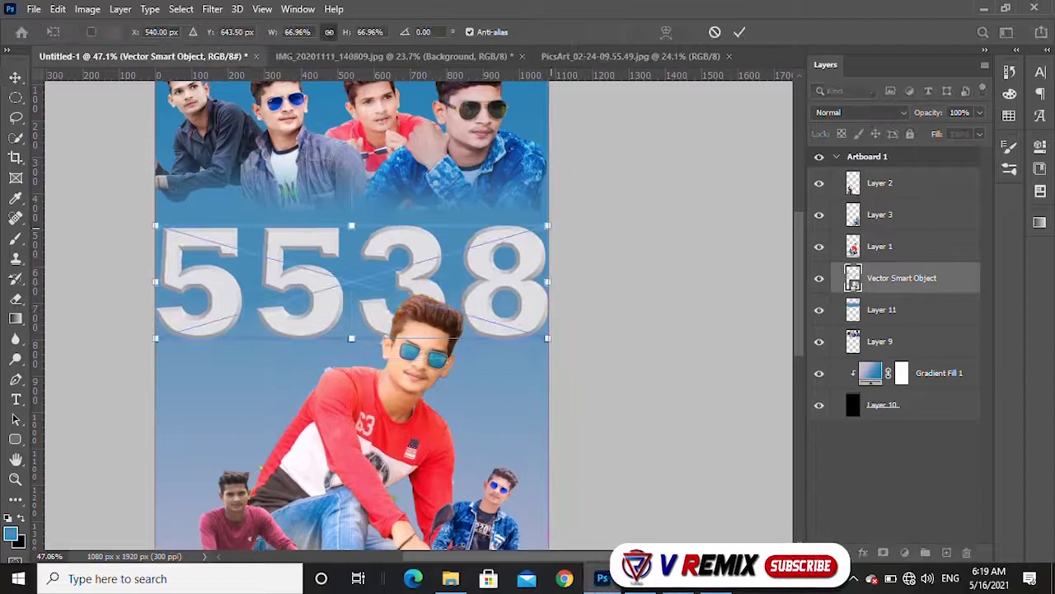
drag(548, 225, 540, 231)
key(Return)
scroll(479, 368, down, 2)
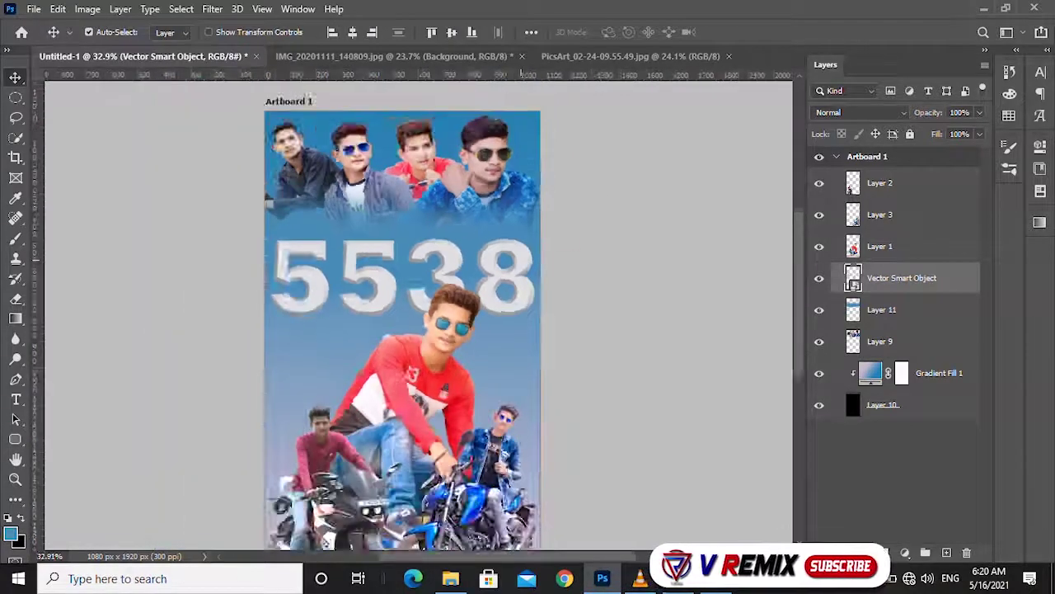
scroll(479, 369, down, 2)
scroll(479, 368, up, 2)
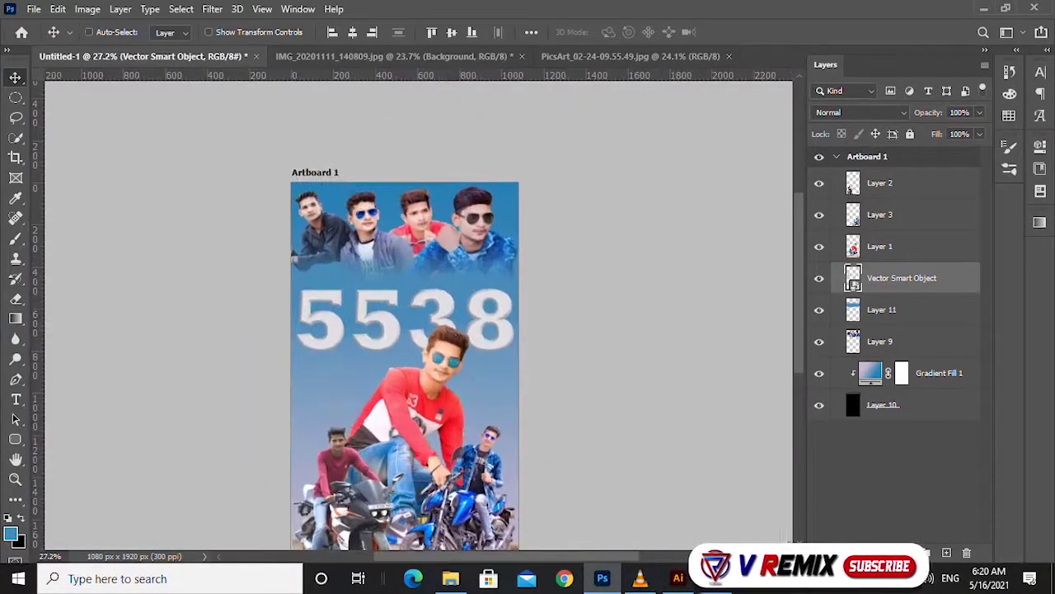
click(907, 552)
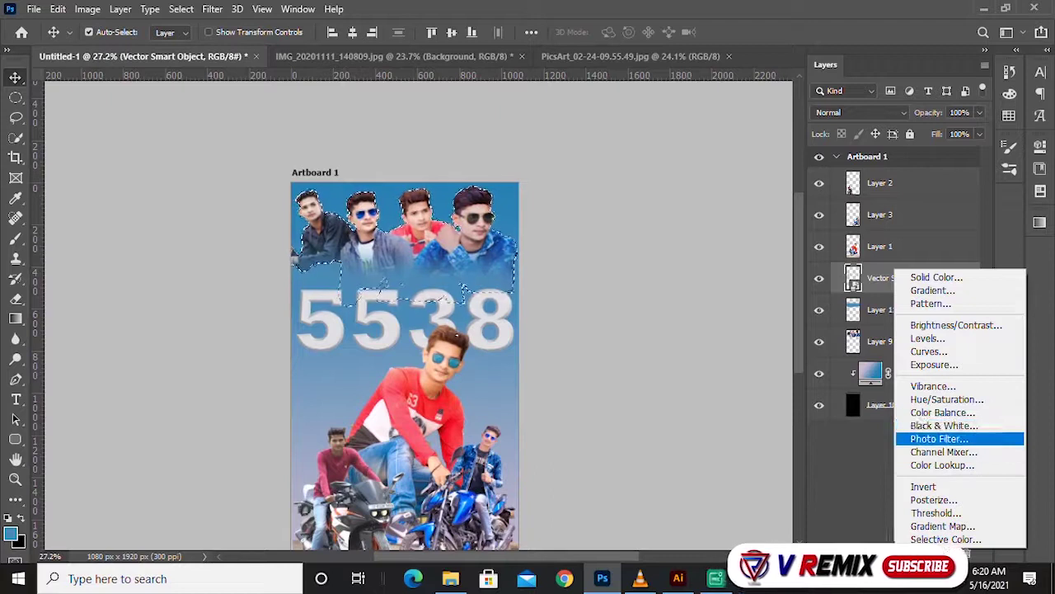
Add a warming Photo Filter adjustment, then delete it
click(940, 438)
scroll(407, 231, up, 2)
scroll(407, 232, up, 2)
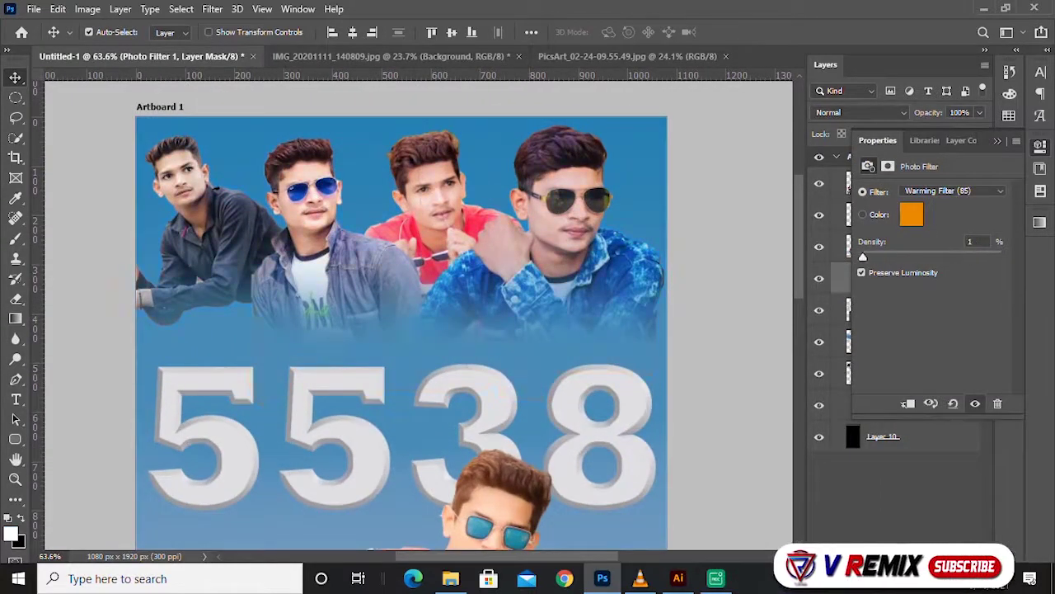
click(905, 280)
key(Delete)
Add a Color Balance adjustment to the top group, shifting midtones toward cyan and magenta
ctrl+click(853, 278)
click(904, 553)
click(932, 401)
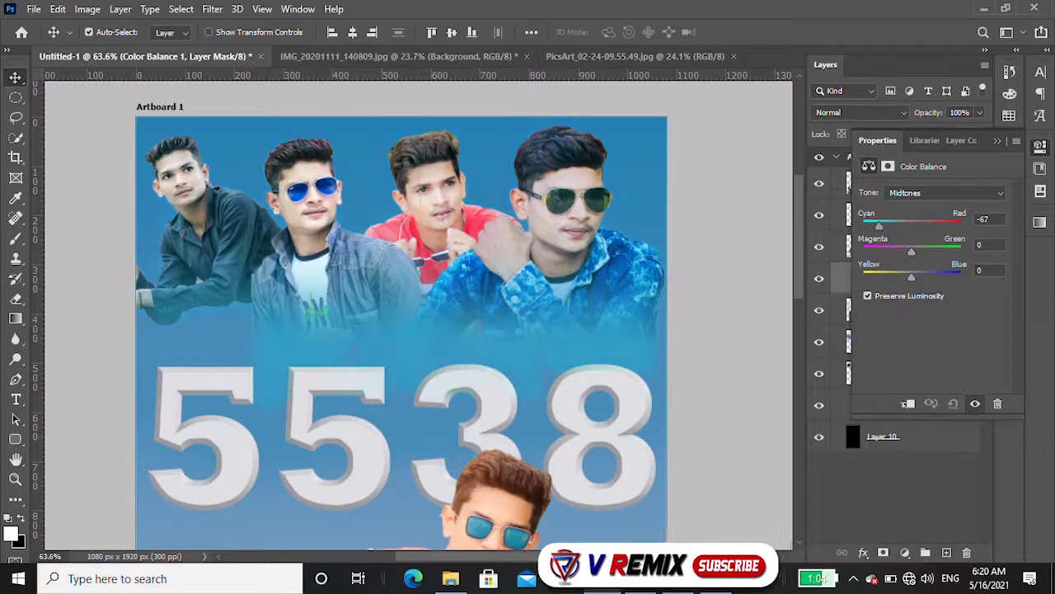
drag(911, 226, 896, 226)
drag(911, 252, 891, 251)
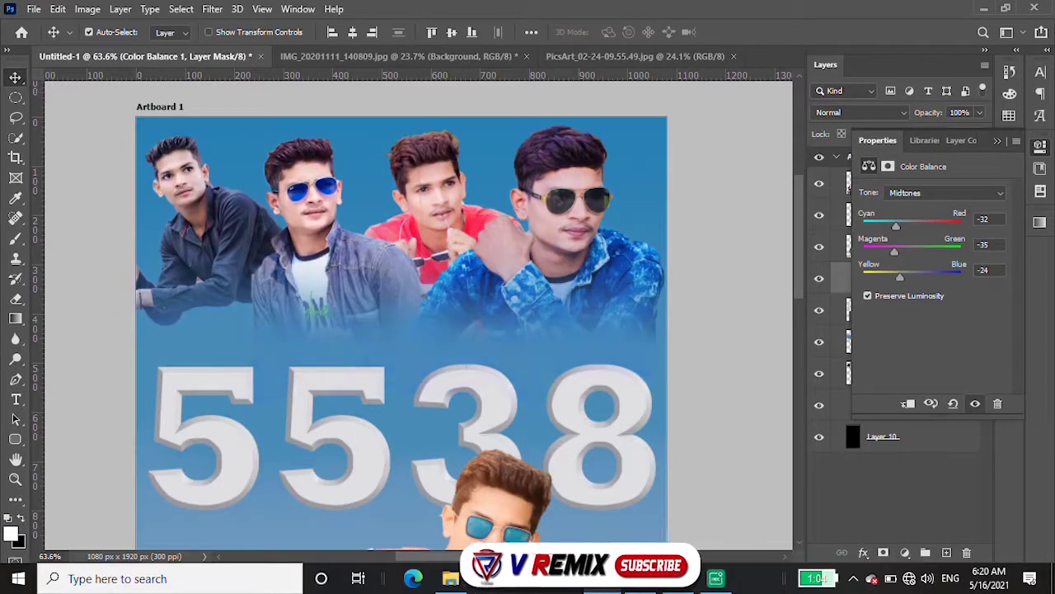
click(1017, 141)
Try a Black & White adjustment on the people, then delete it to restore colour
ctrl+click(888, 278)
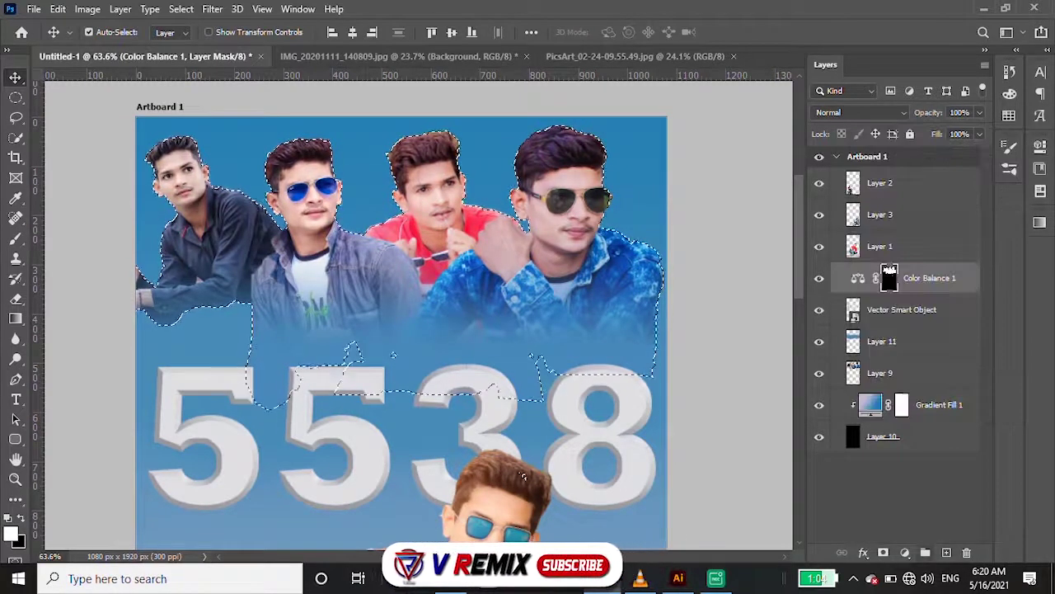
click(905, 553)
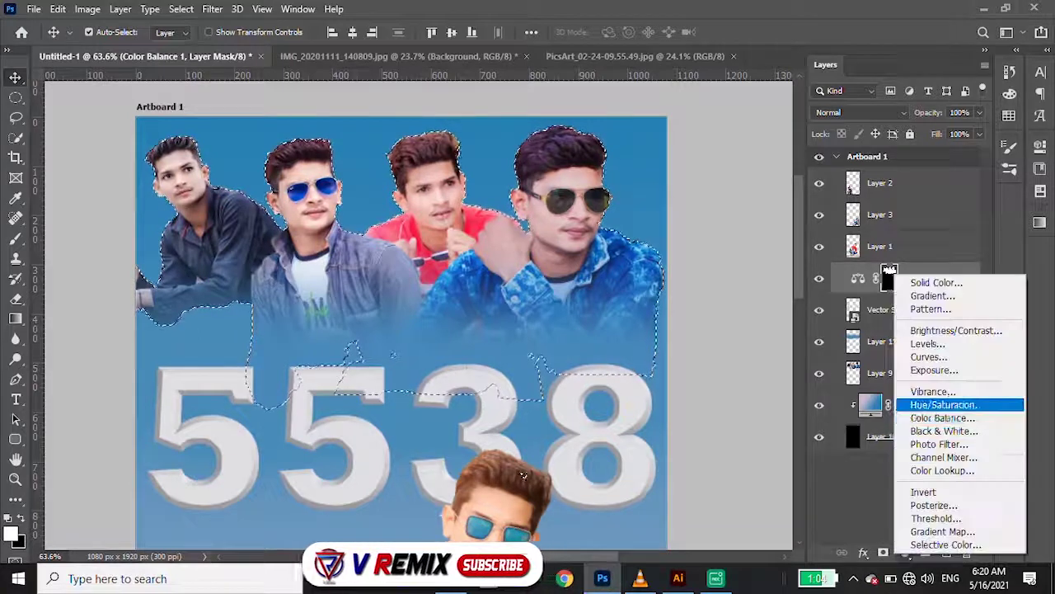
click(940, 428)
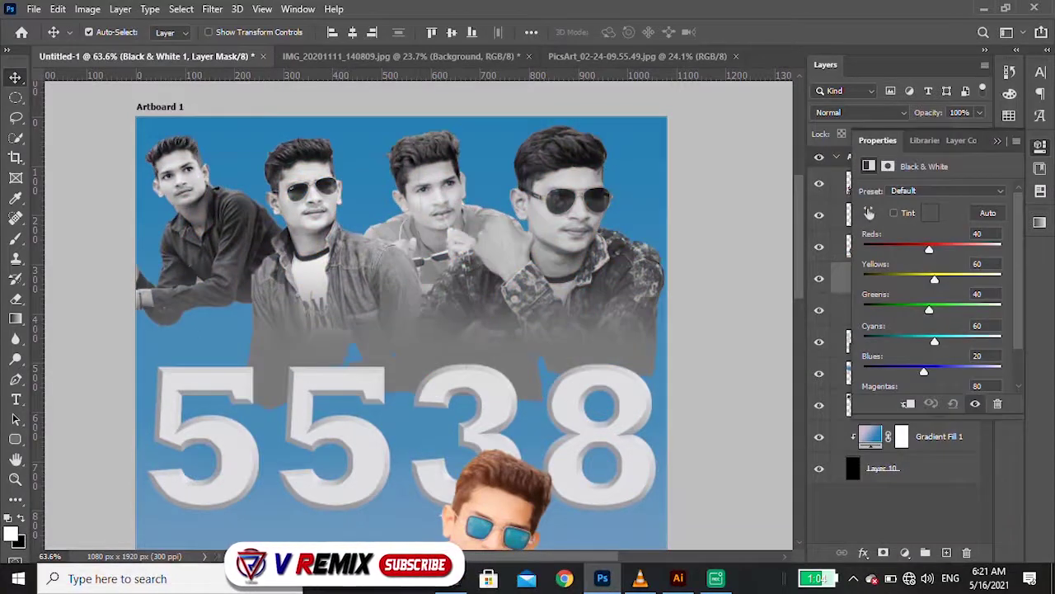
mouse_move(428, 198)
mouse_down()
mouse_move(396, 198)
mouse_move(527, 198)
mouse_up()
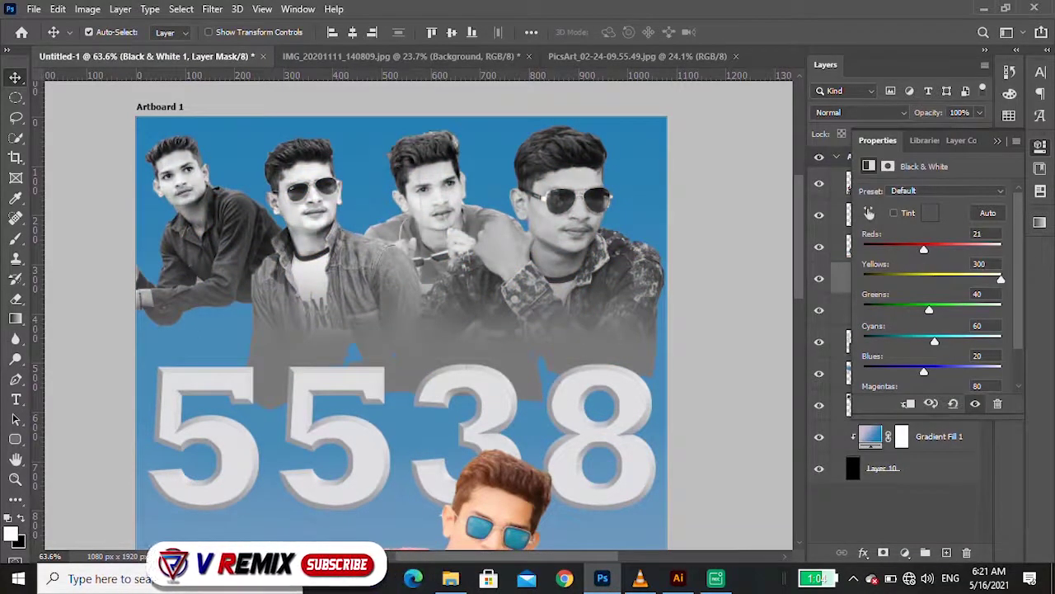
drag(923, 371, 925, 371)
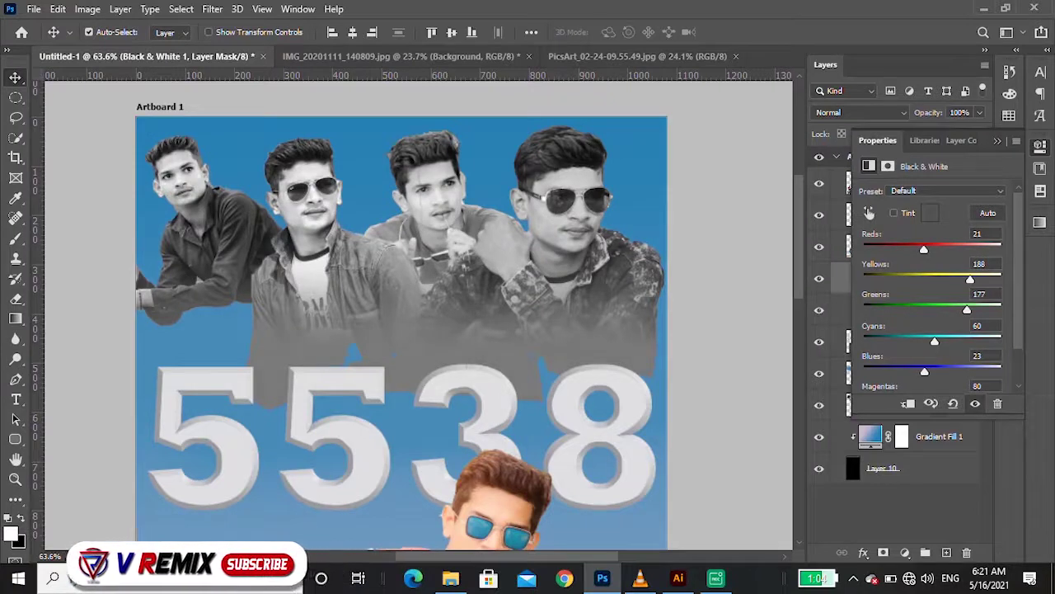
key(Delete)
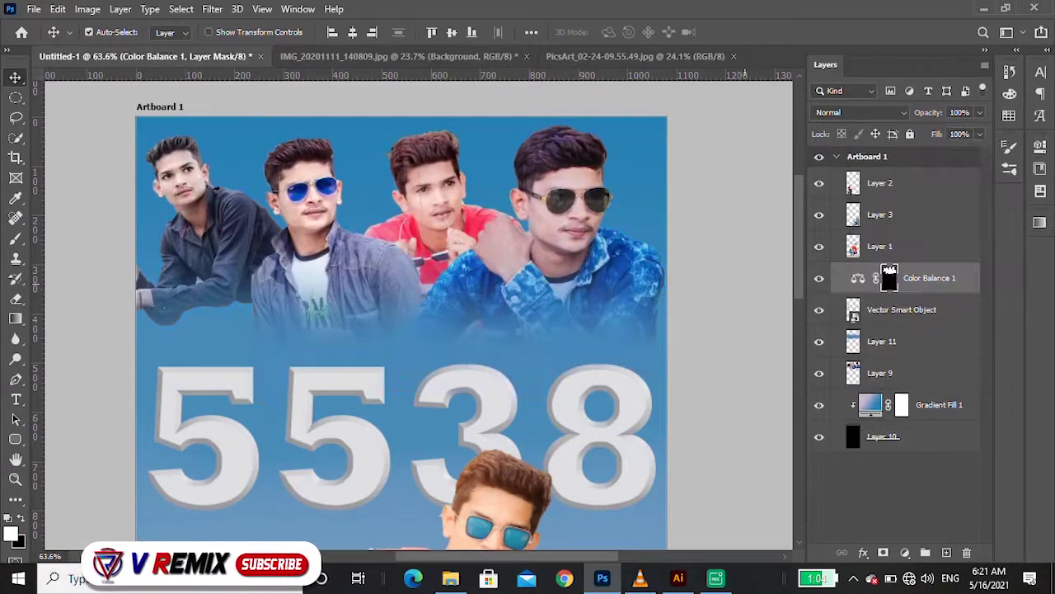
Fade Layer 9 to about 50% opacity
scroll(443, 385, down, 2)
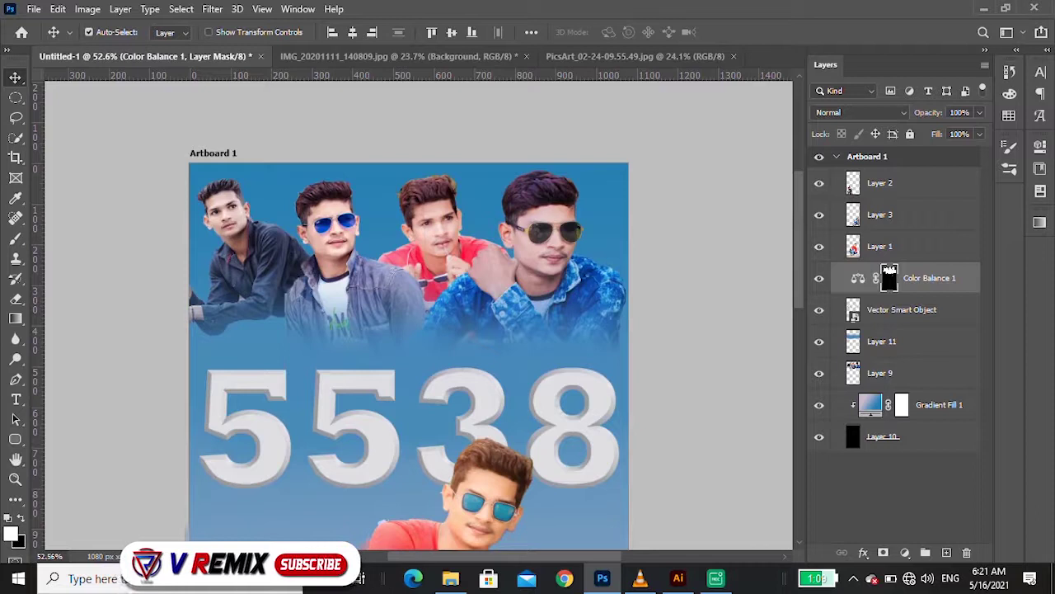
click(880, 373)
drag(979, 130, 943, 130)
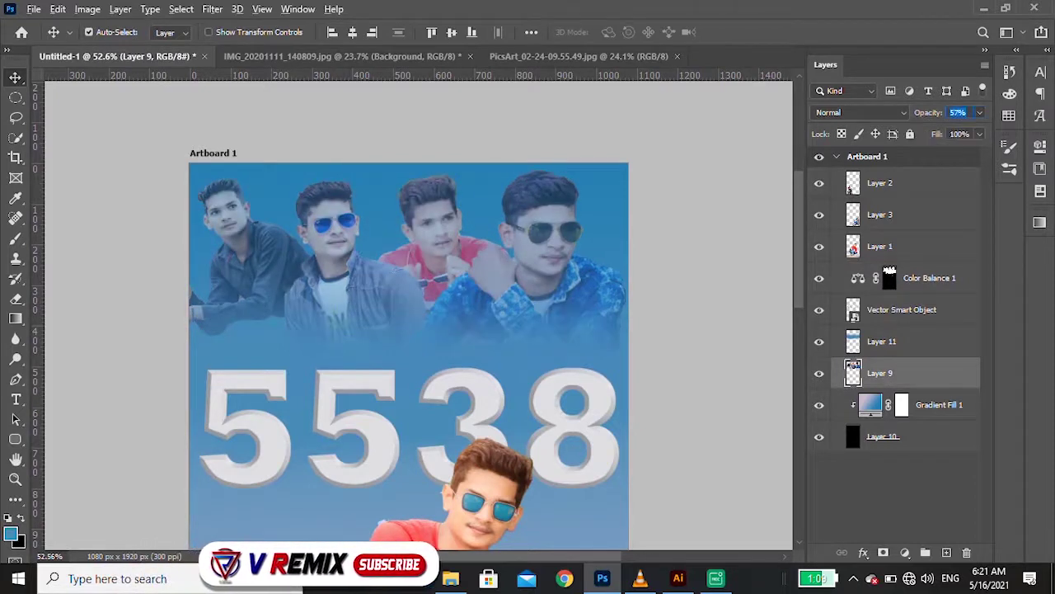
scroll(422, 330, down, 3)
scroll(422, 330, up, 2)
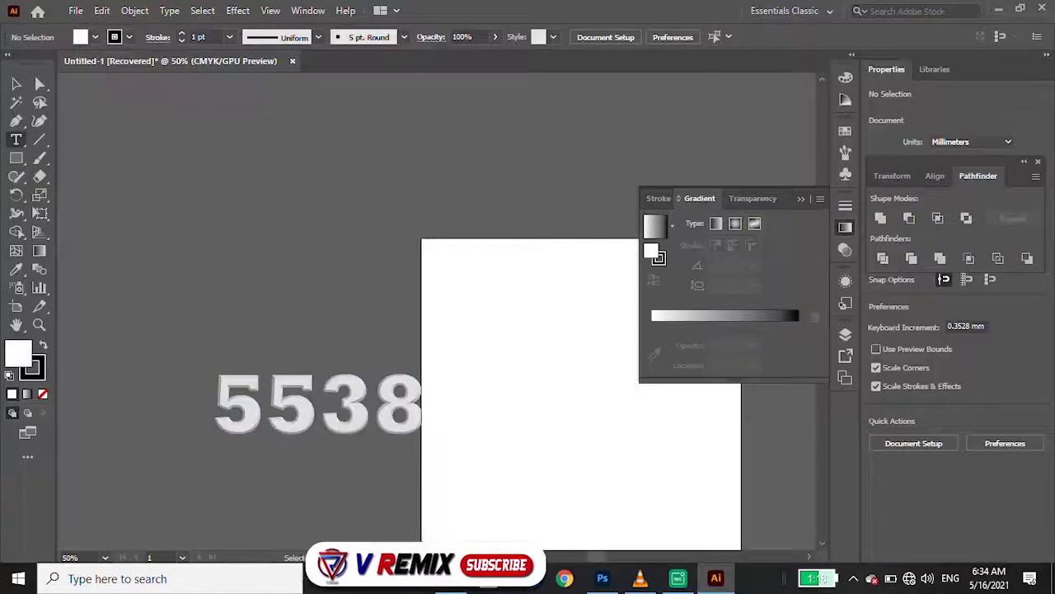
key(t)
click(181, 236)
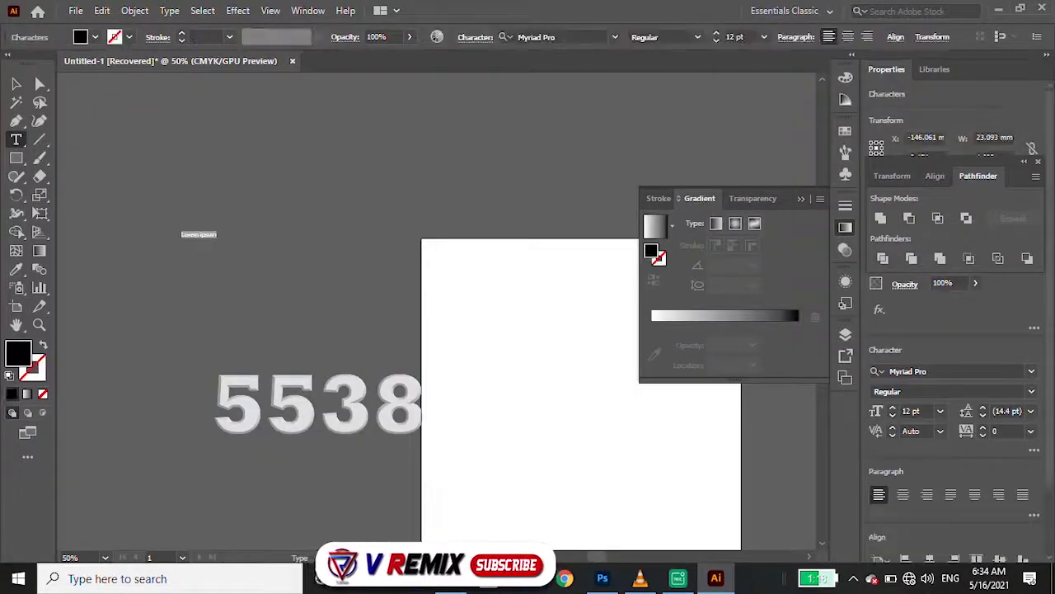
Enlarge the placeholder text to about 63 pt and replace it with INSTAGRAM
drag(219, 241, 386, 281)
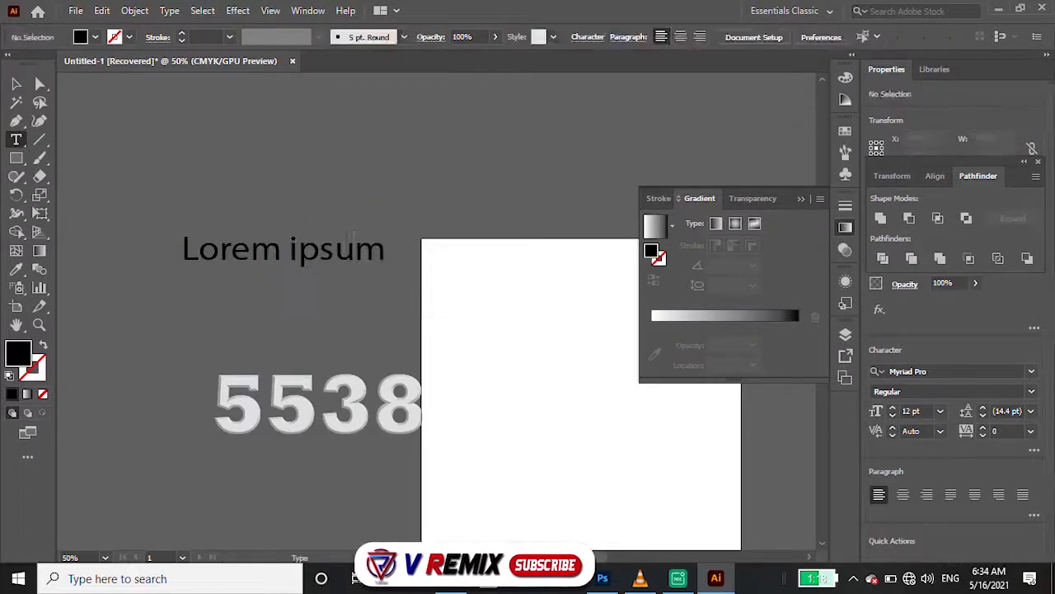
key(BackSpace)
key(BackSpace)
key(BackSpace)
key(BackSpace)
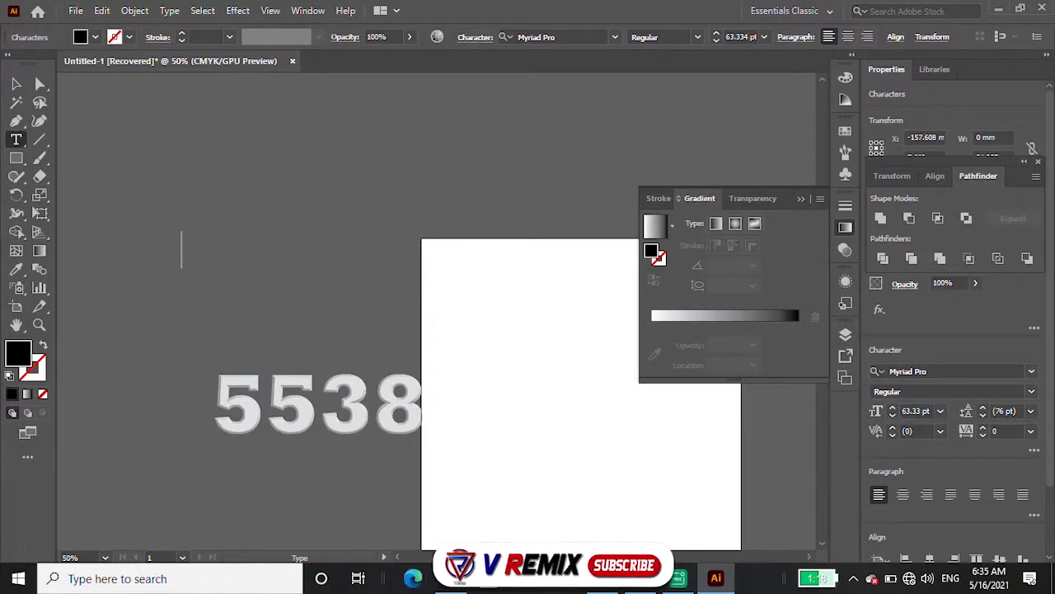
text(INSTAGRAM)
Set the INSTAGRAM text in Palatino Linotype
key(ctrl+a)
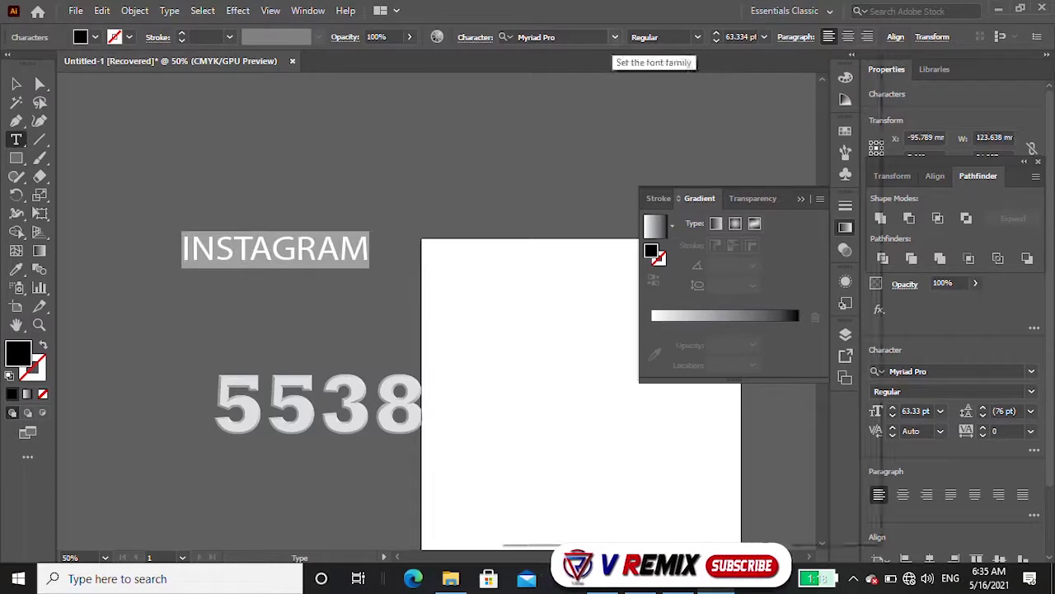
click(614, 36)
click(565, 276)
key(Escape)
key(ctrl+1)
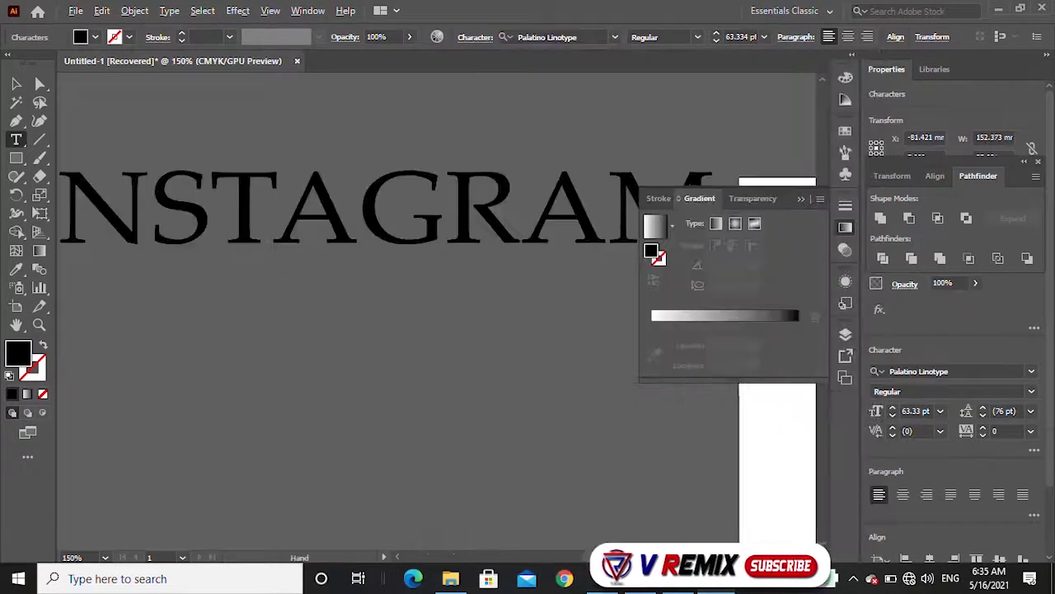
key(shift+Left)
key(shift+Left)
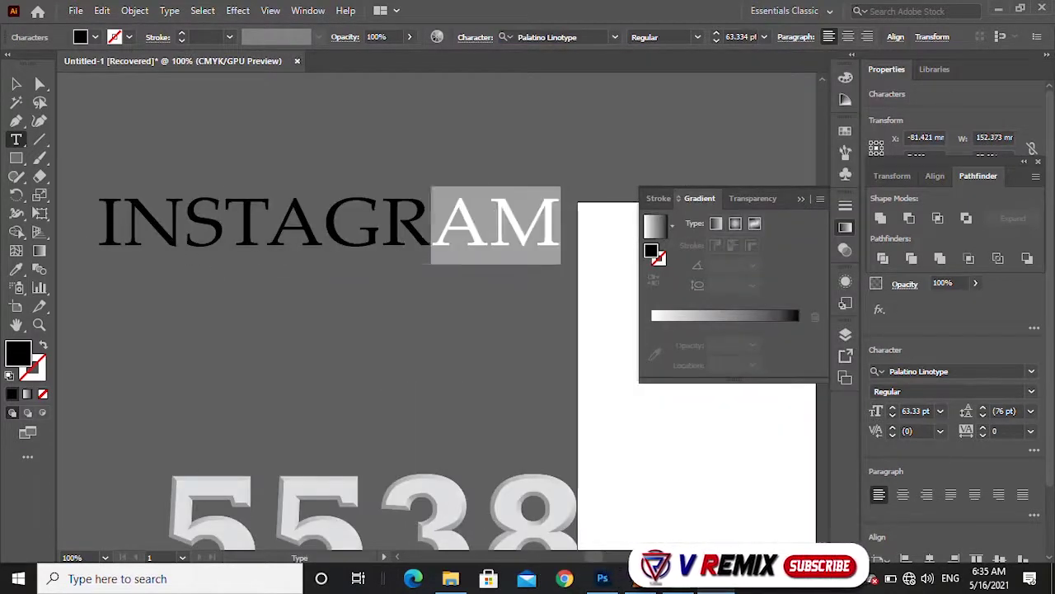
key(shift+Left)
key(shift+Left)
key(shift+Left)
key(shift+Left)
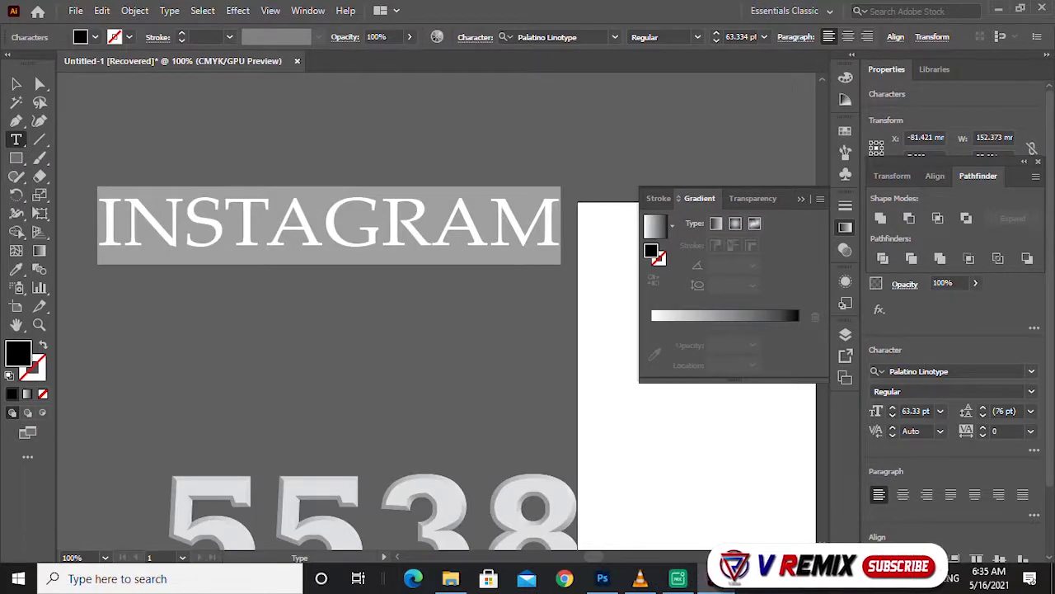
scroll(948, 330, down, 2)
scroll(948, 330, up, 2)
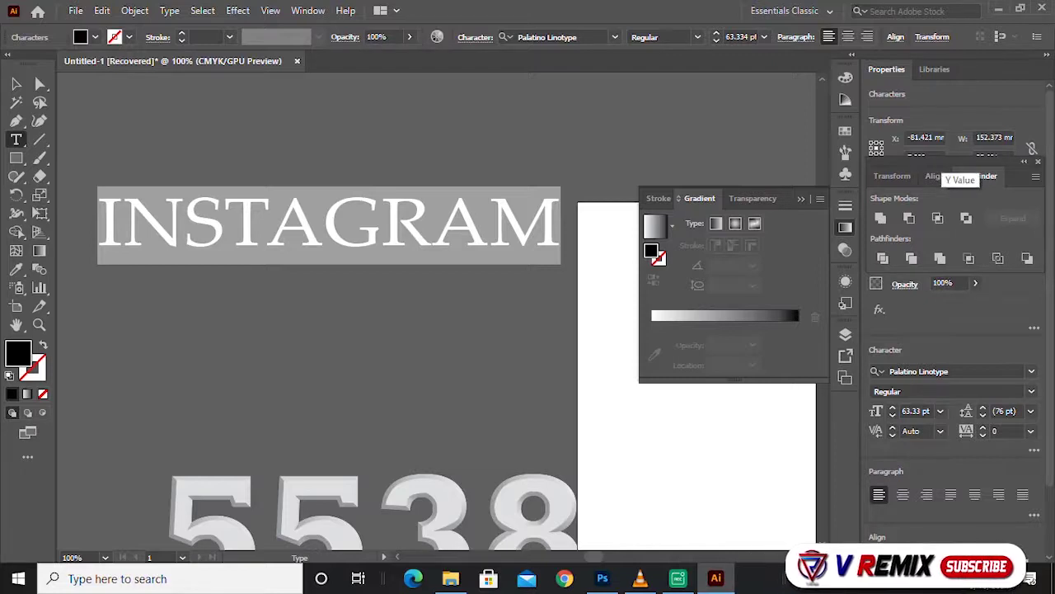
key(alt+w)
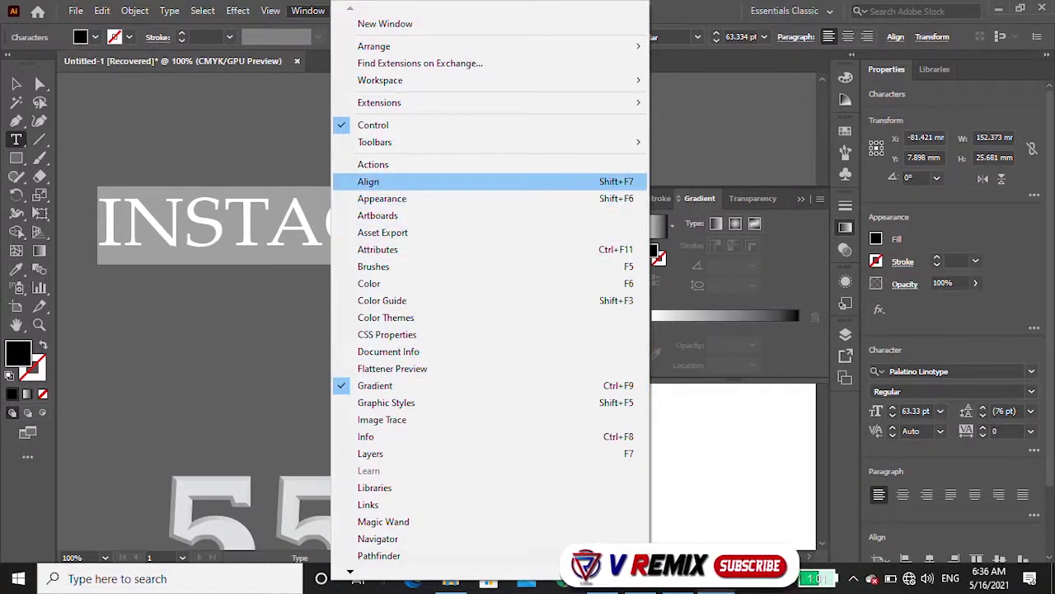
Open the Transparency panel
scroll(490, 330, down, 3)
scroll(490, 453, down, 5)
scroll(491, 453, down, 3)
scroll(491, 453, down, 4)
mouse_move(367, 466)
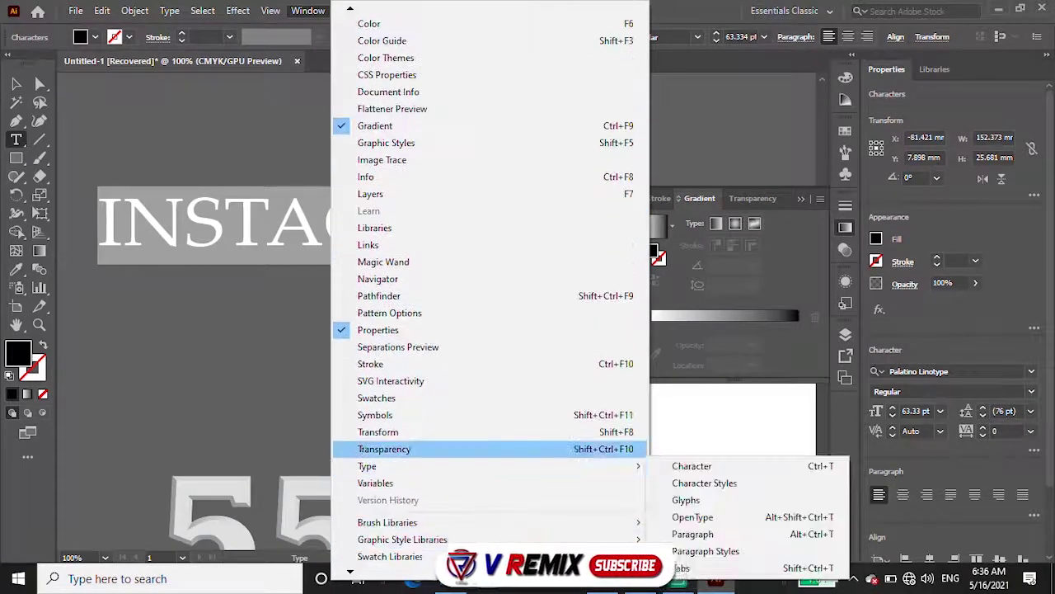
click(490, 449)
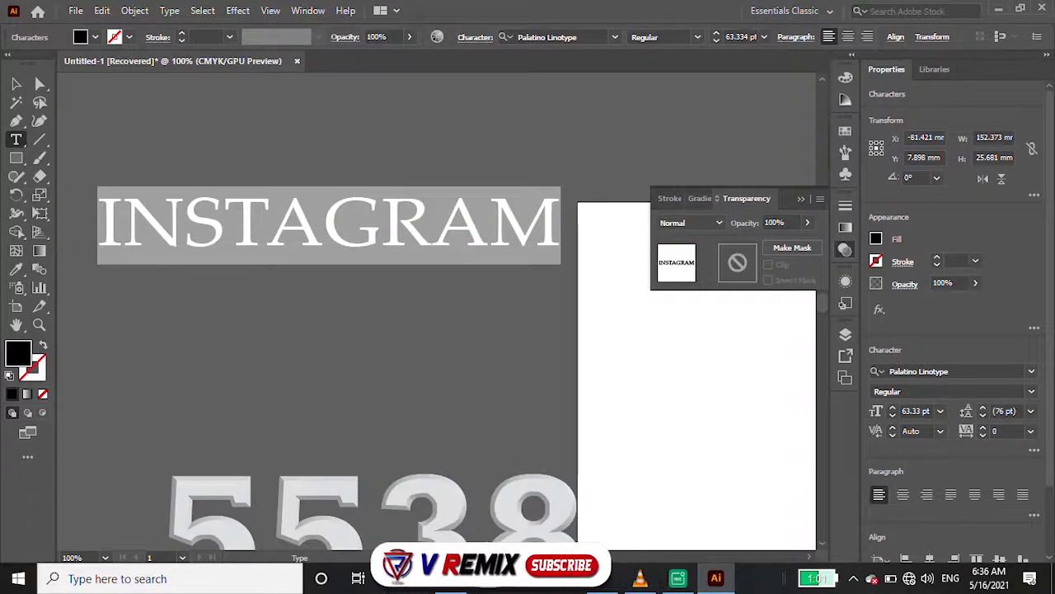
Bring up the Character Styles, Paragraph and OpenType panels
click(307, 10)
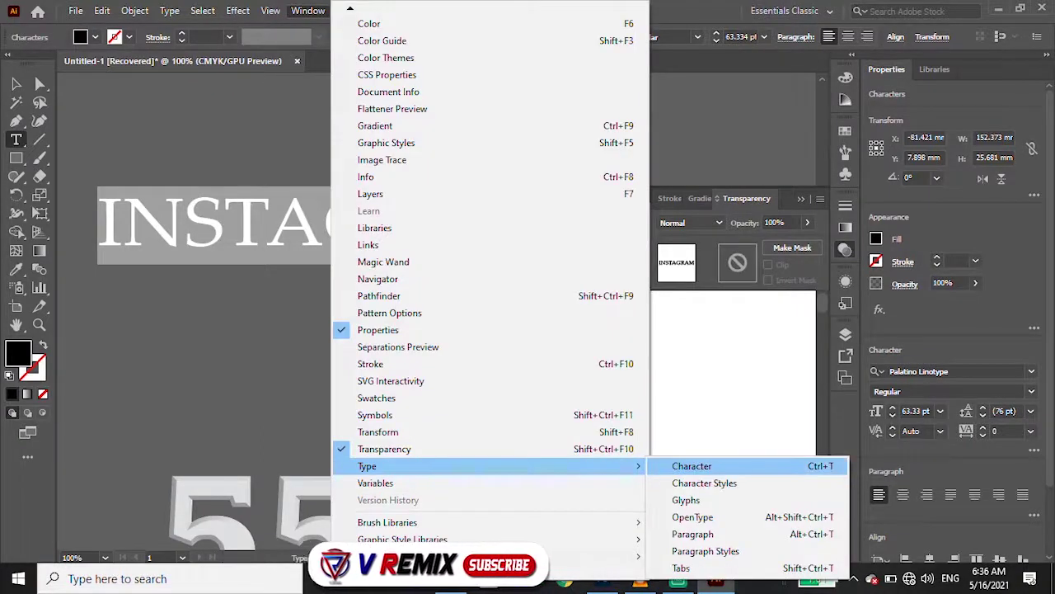
click(704, 482)
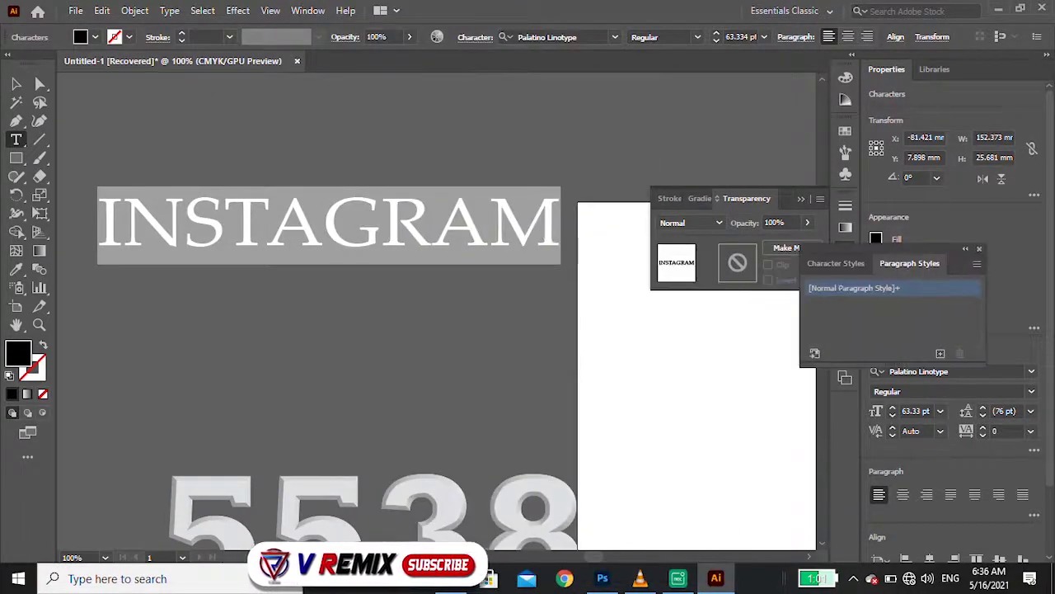
click(979, 248)
click(307, 10)
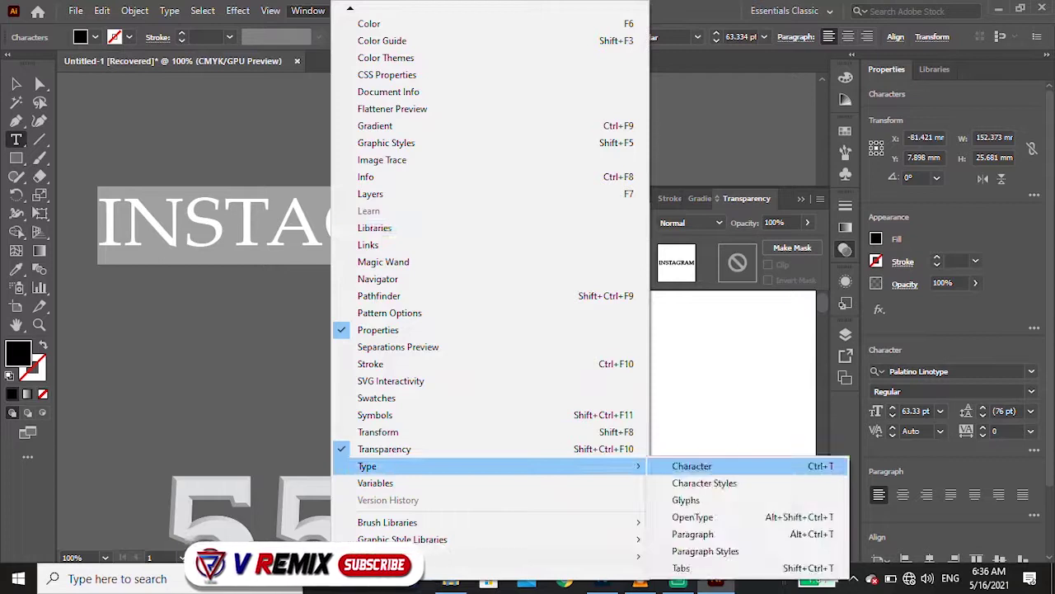
click(692, 534)
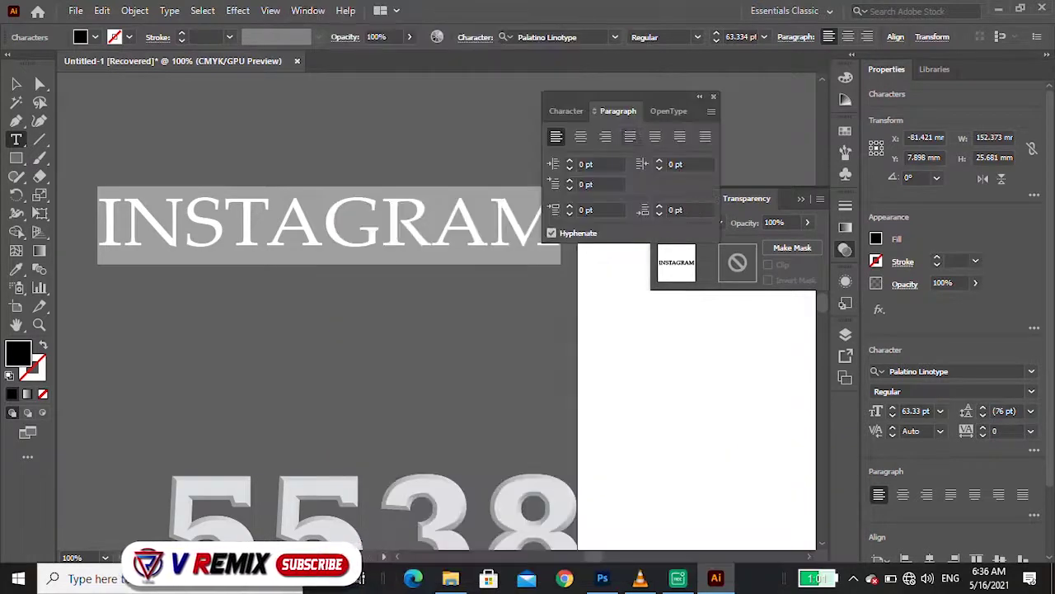
key(ctrl+alt+shift+t)
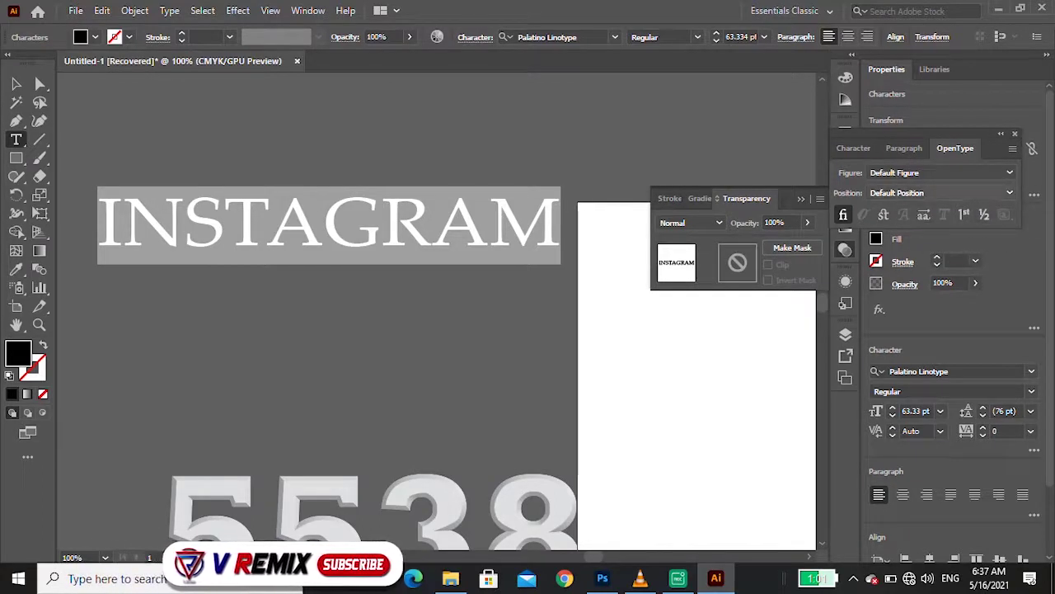
Open the Character panel and edit the INSTAGRAM tracking value
click(307, 10)
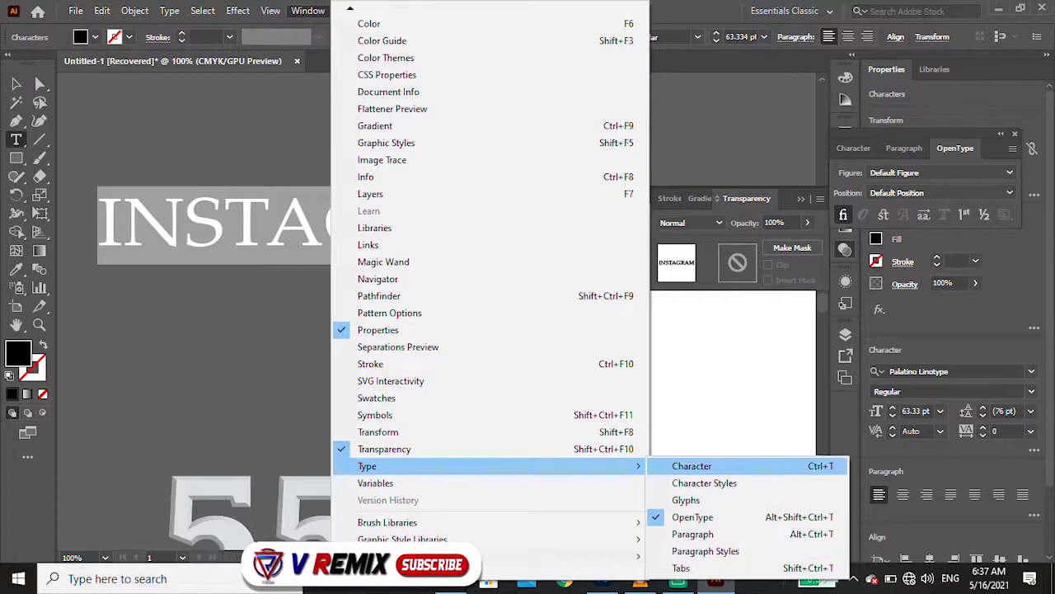
click(696, 466)
click(968, 238)
key(ctrl+alt+t)
key(ctrl+alt+shift+t)
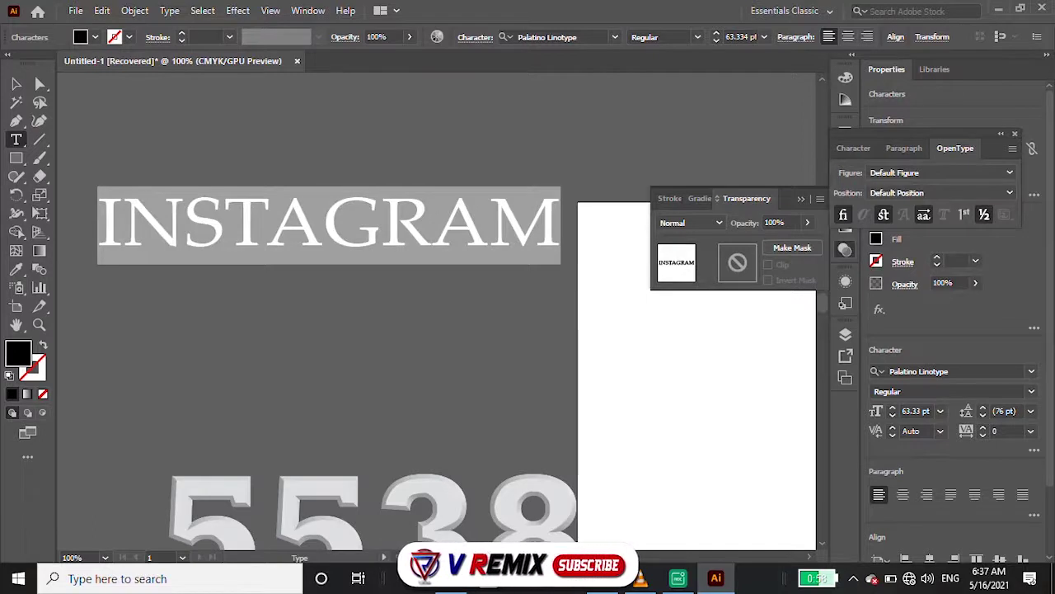
Select all the INSTAGRAM text and fill it white
click(122, 222)
drag(562, 223, 265, 218)
key(ctrl+a)
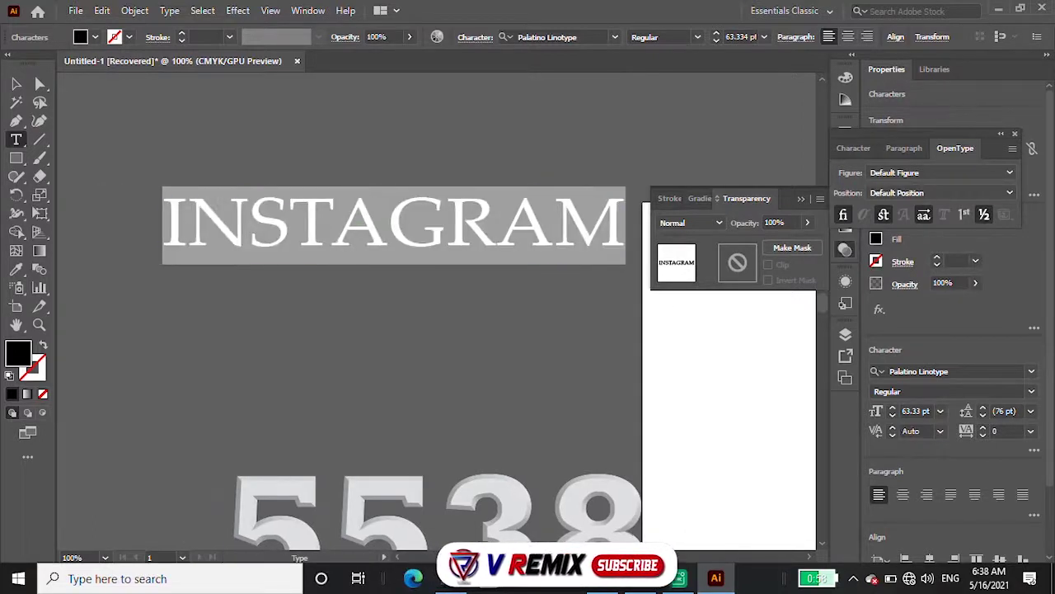
click(95, 38)
click(18, 51)
Open 3D Extrude & Bevel from the keyboard and set its position to Front
key(Escape)
key(ctrl+shift+a)
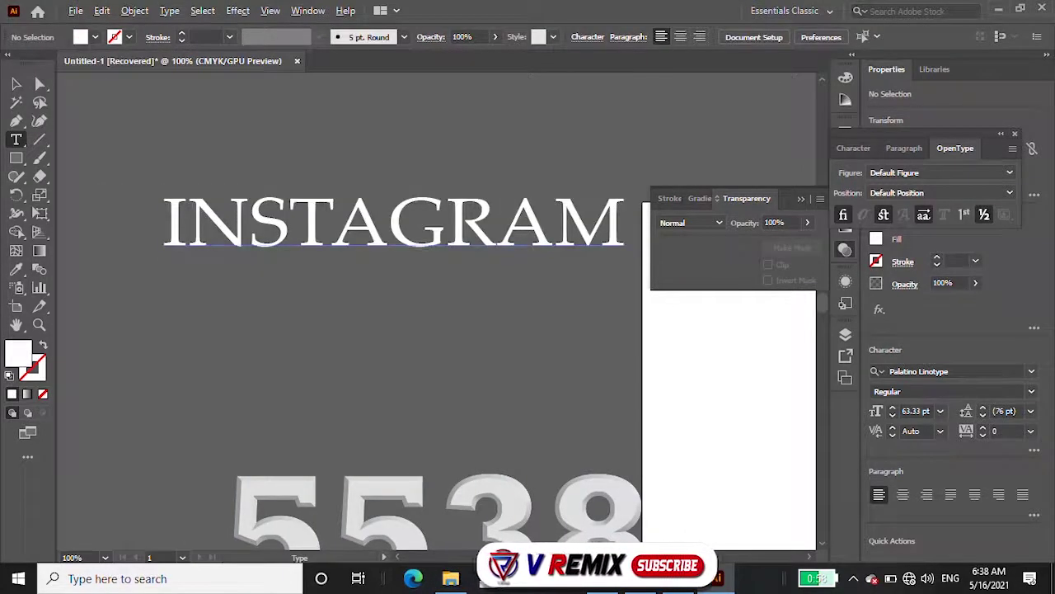
key(alt+c)
key(Escape)
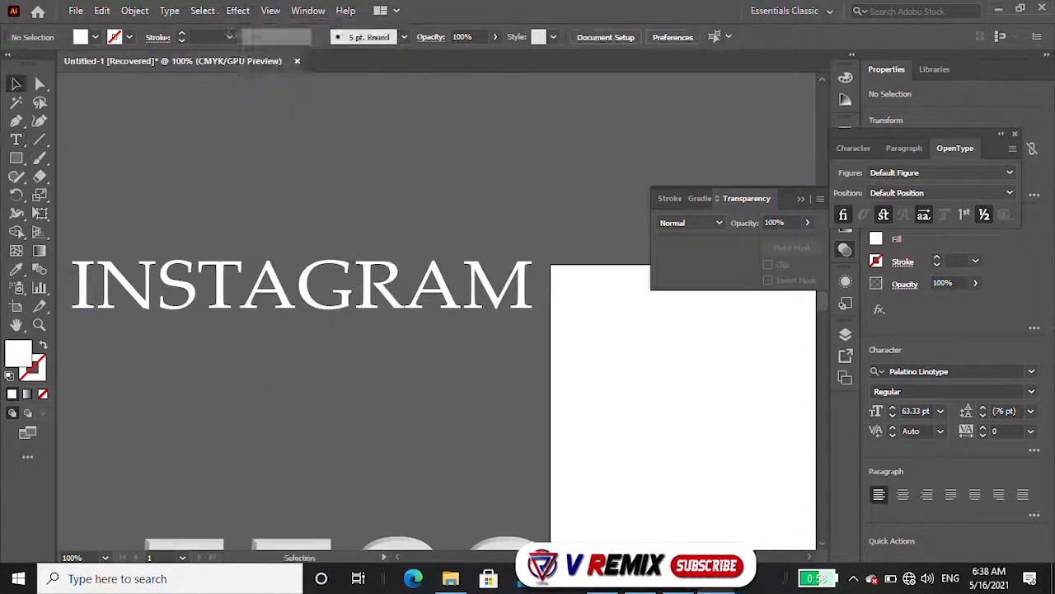
key(v)
key(alt+c)
key(Down)
key(Down)
key(Right)
key(Return)
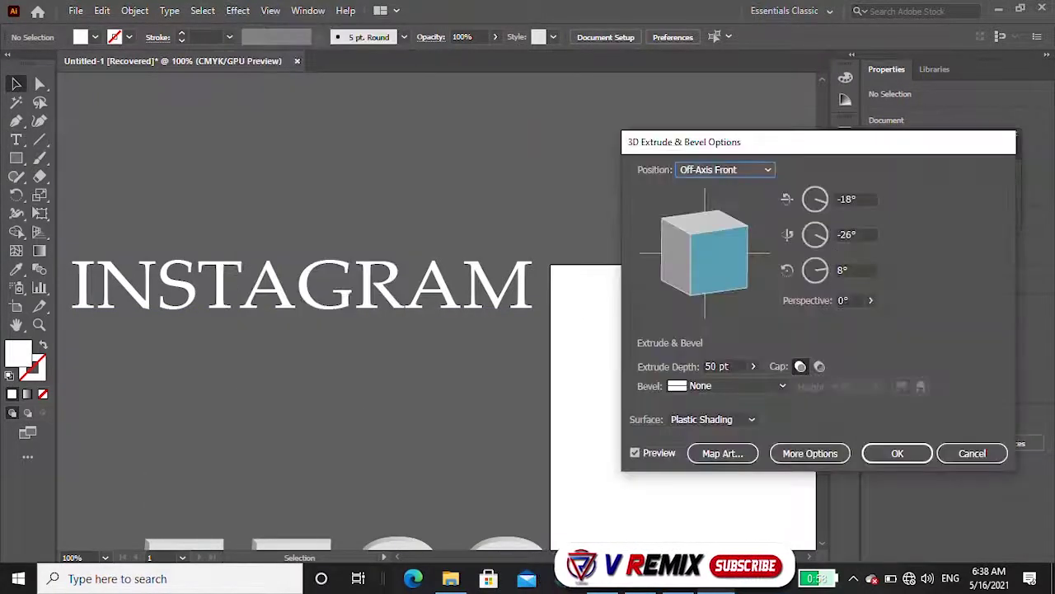
key(alt+Down)
key(Up)
key(Up)
key(Up)
key(Return)
Try Classic and Cove bevel styles with a 2 pt bevel height
key(Tab)
key(Tab)
key(Tab)
key(alt+Down)
key(Down)
key(Return)
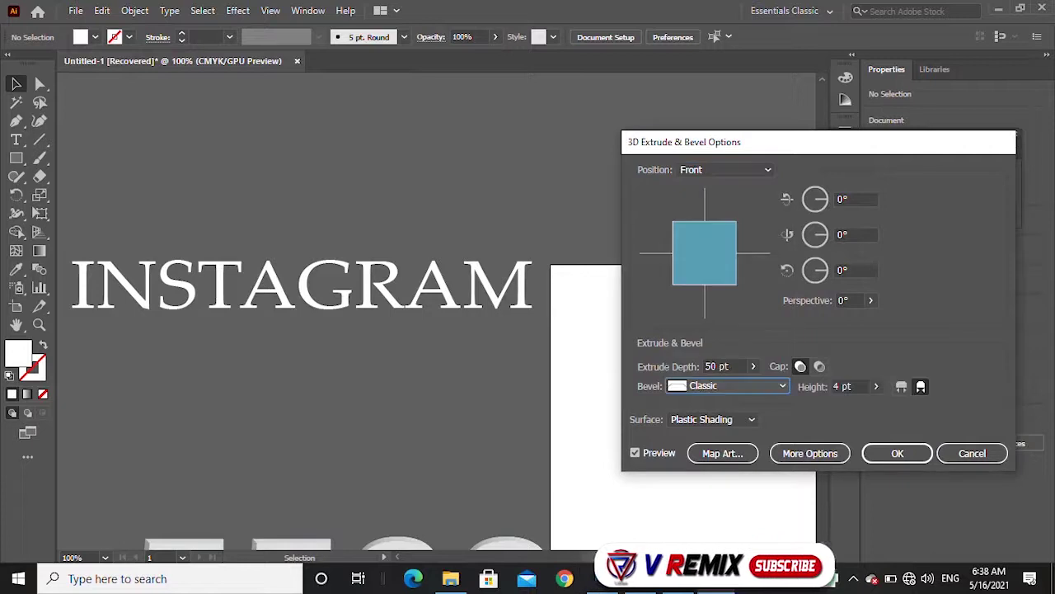
key(Down)
key(Down)
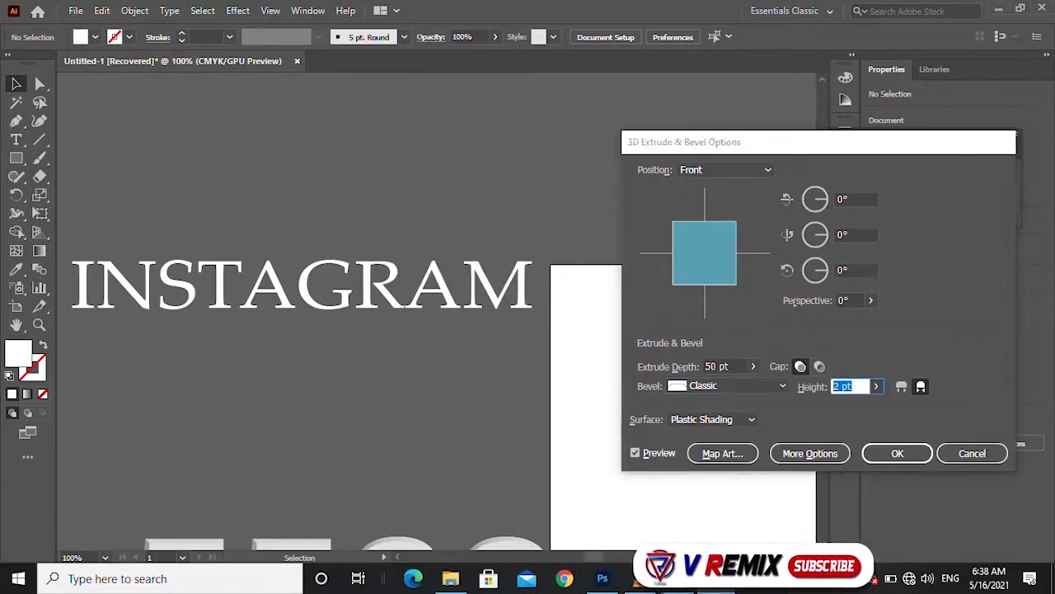
key(shift+Tab)
key(Down)
key(Down)
key(Down)
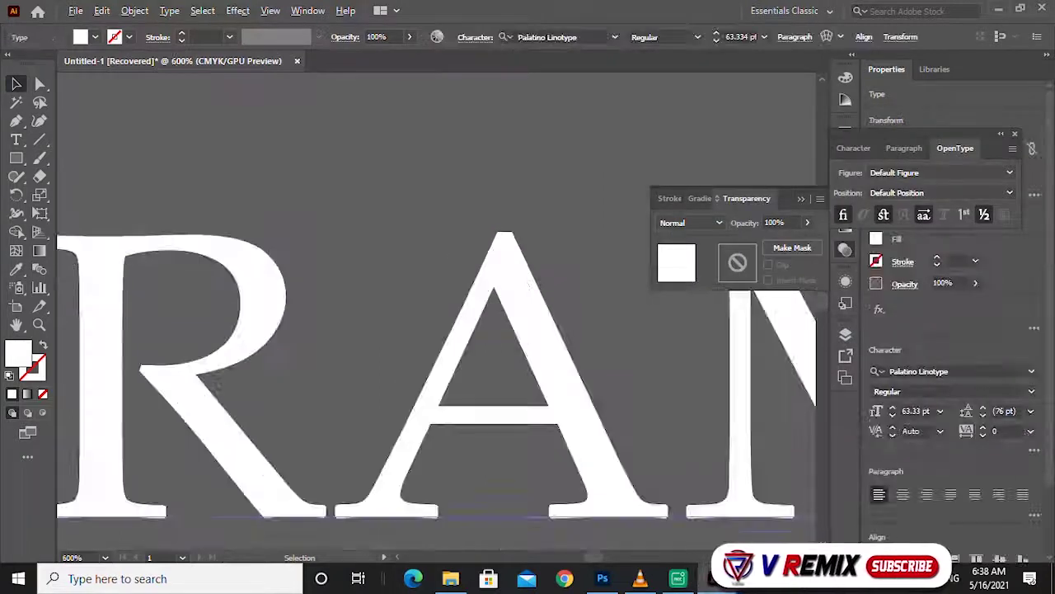
Apply Extrude & Bevel with Front view and a 1 pt Classic bevel, then reposition the text
key(shift+F6)
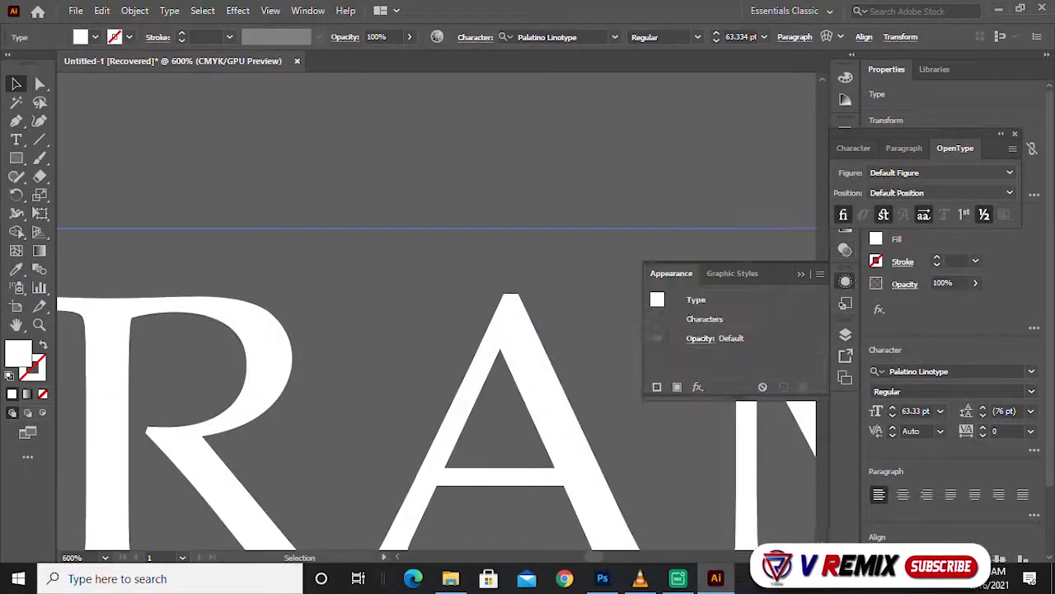
click(237, 10)
click(461, 96)
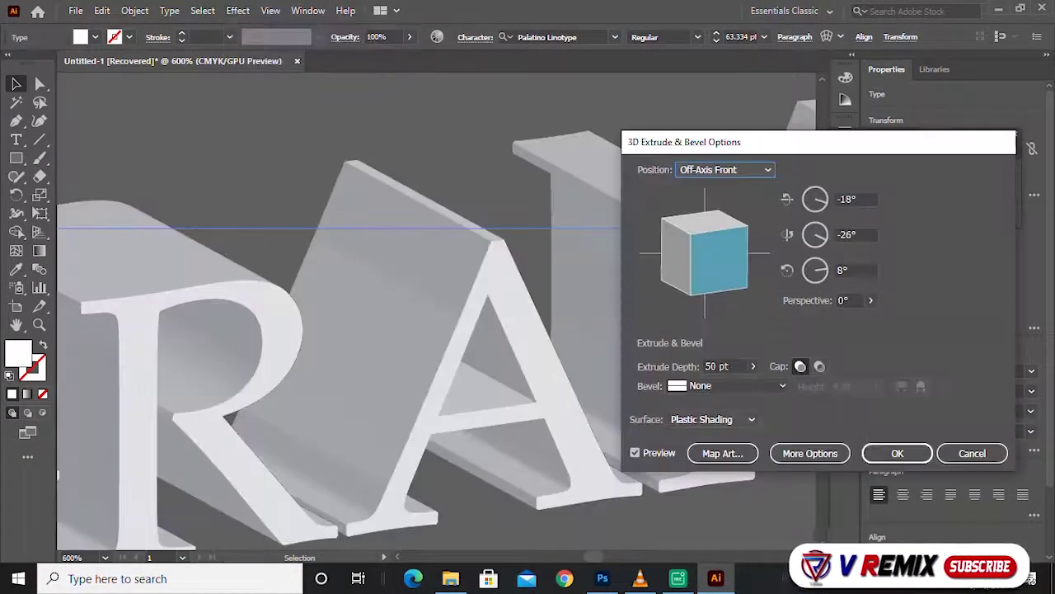
key(f)
click(728, 385)
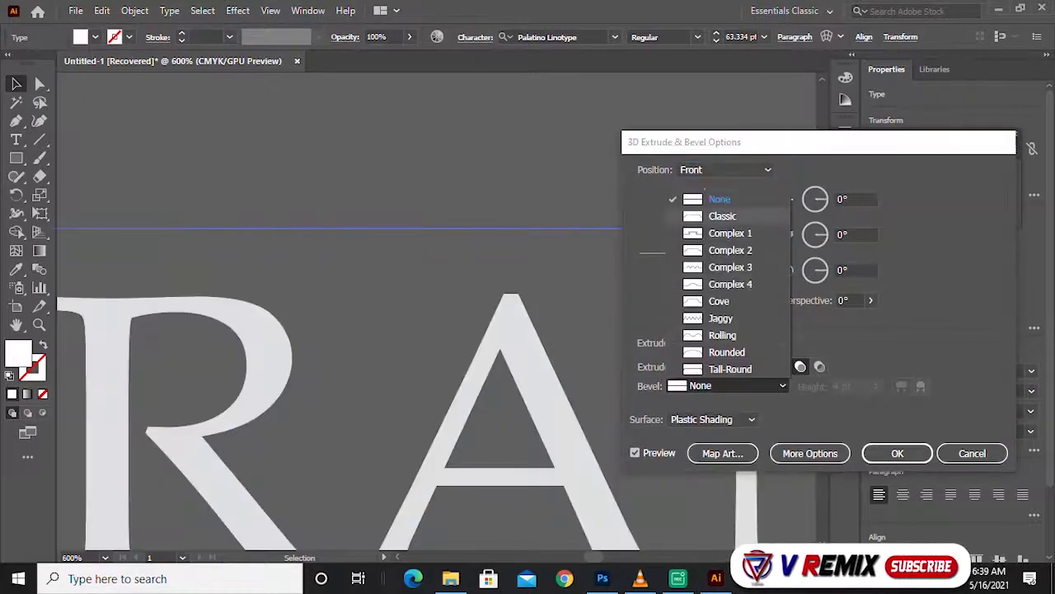
click(707, 215)
click(849, 386)
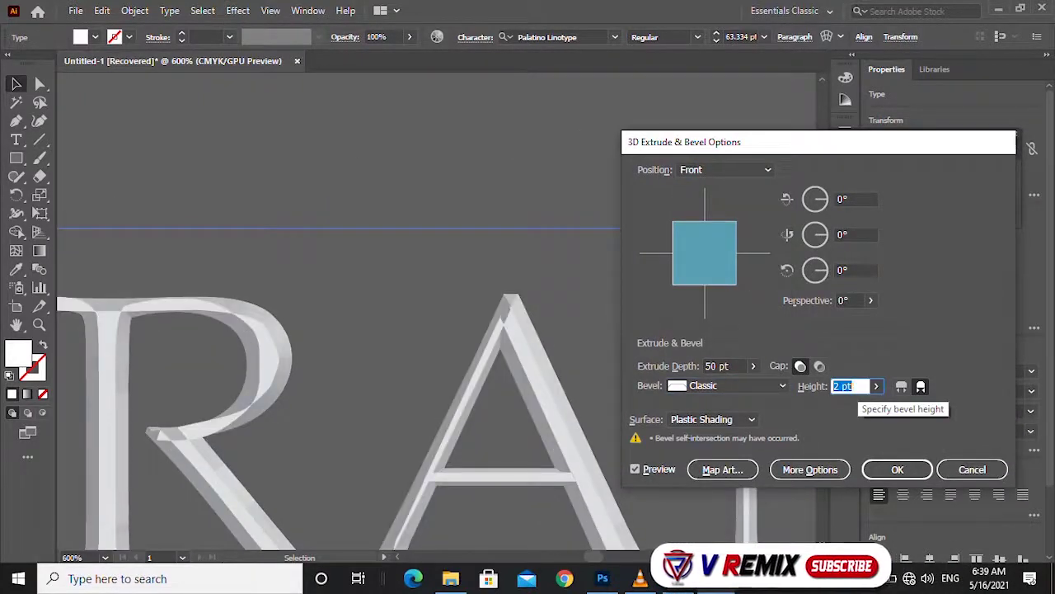
key(Down)
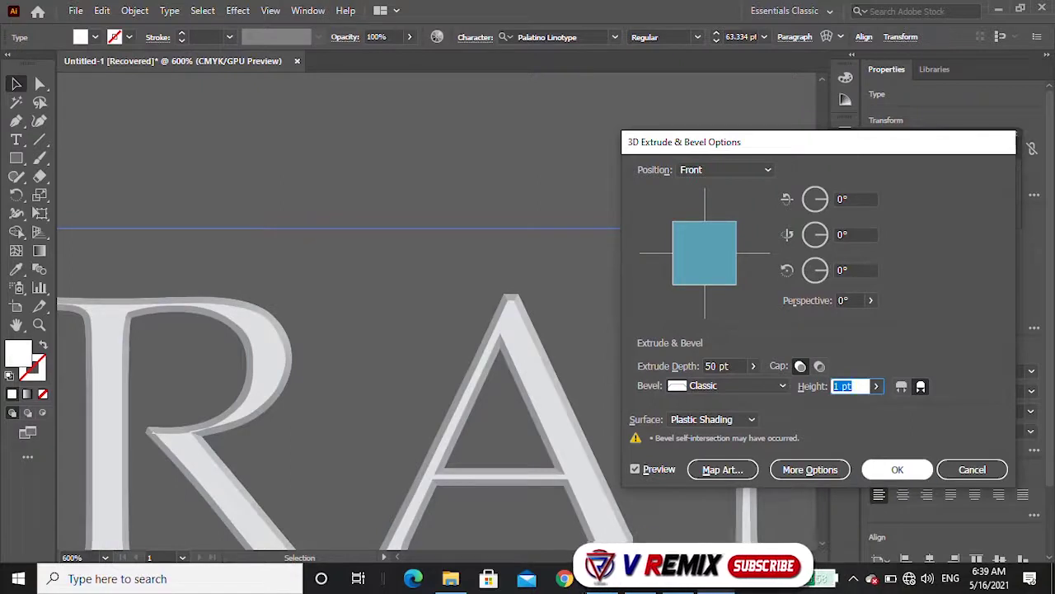
key(Return)
drag(424, 301, 609, 483)
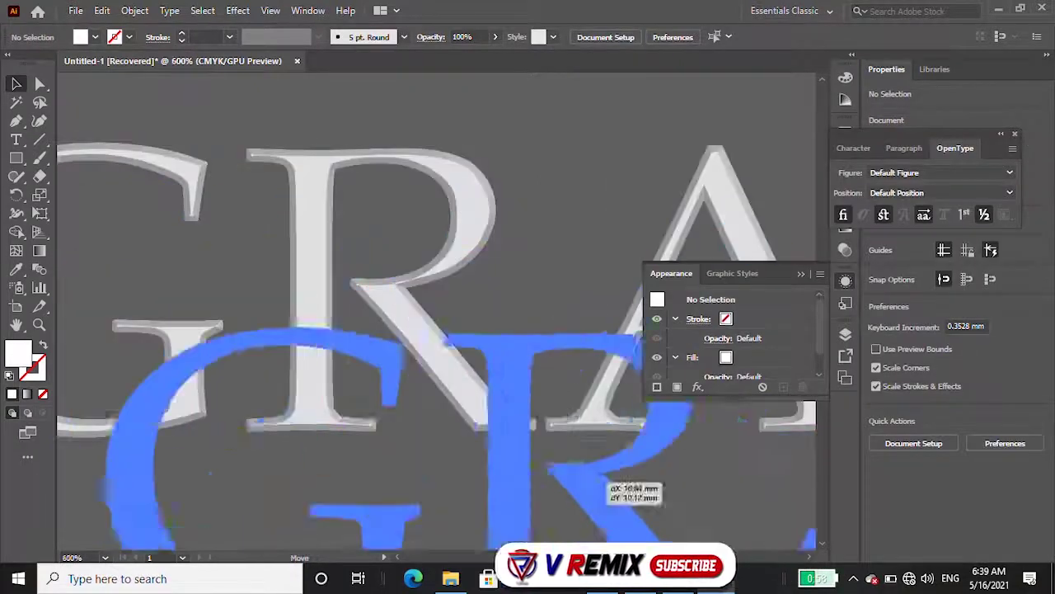
Paste INSTAGRAM into the poster, shrink it above 5538, then scale it slightly smaller
key(ctrl+v)
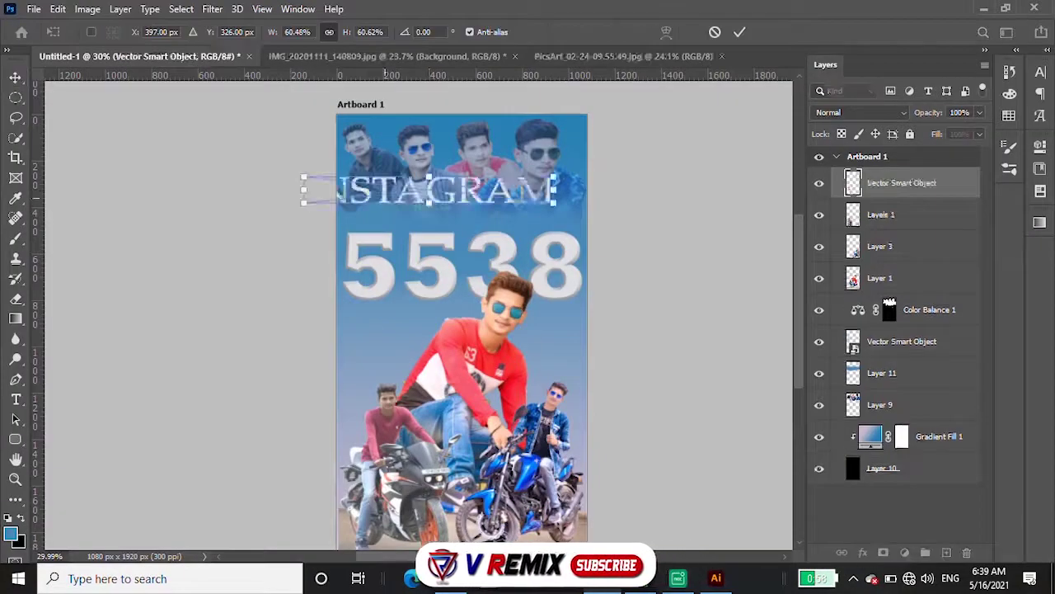
scroll(381, 194, up, 2)
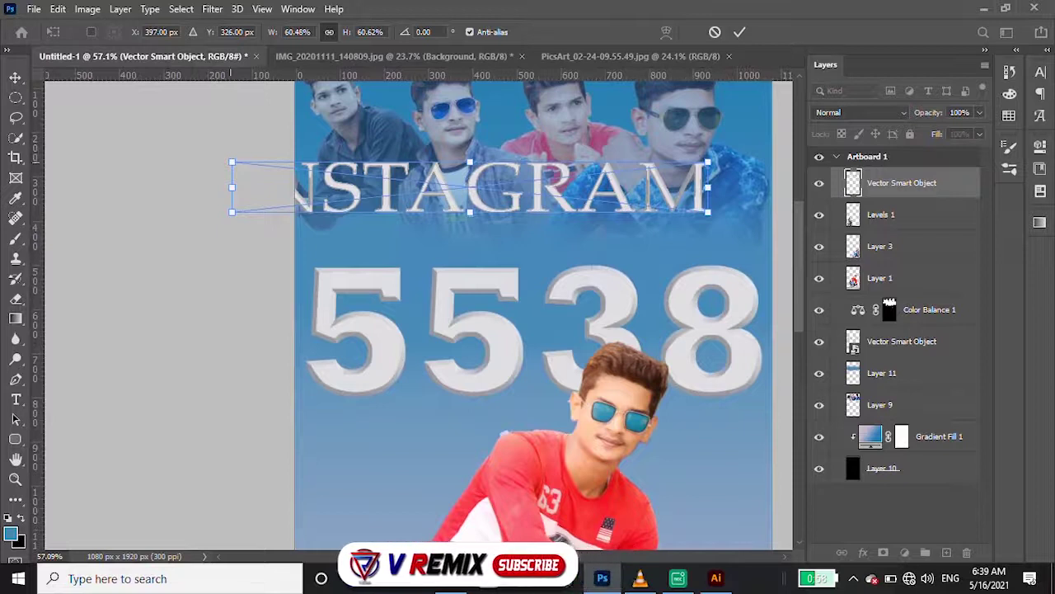
drag(231, 162, 435, 242)
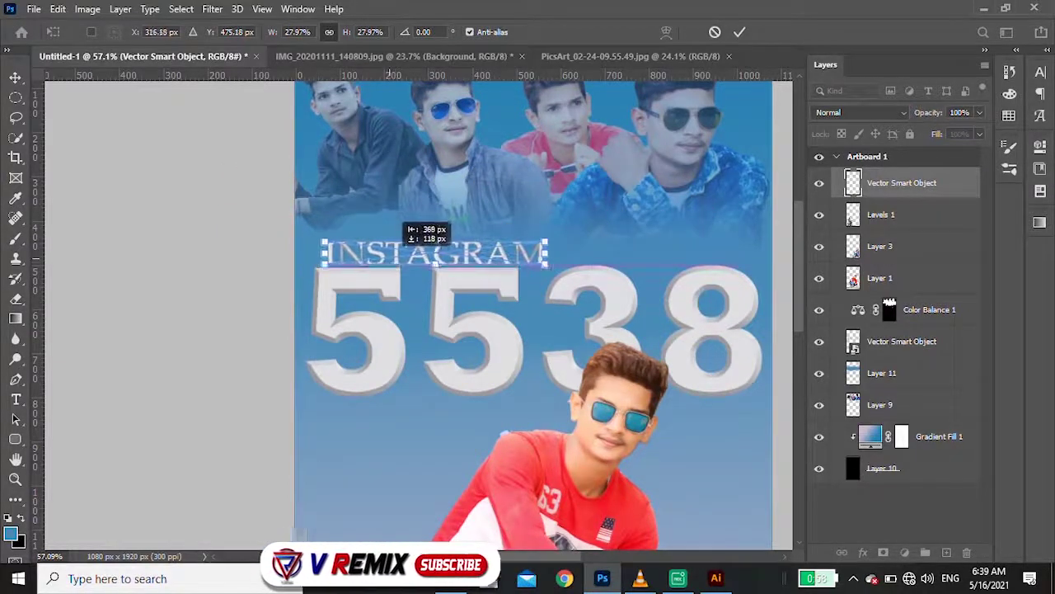
key(Return)
scroll(468, 250, up, 3)
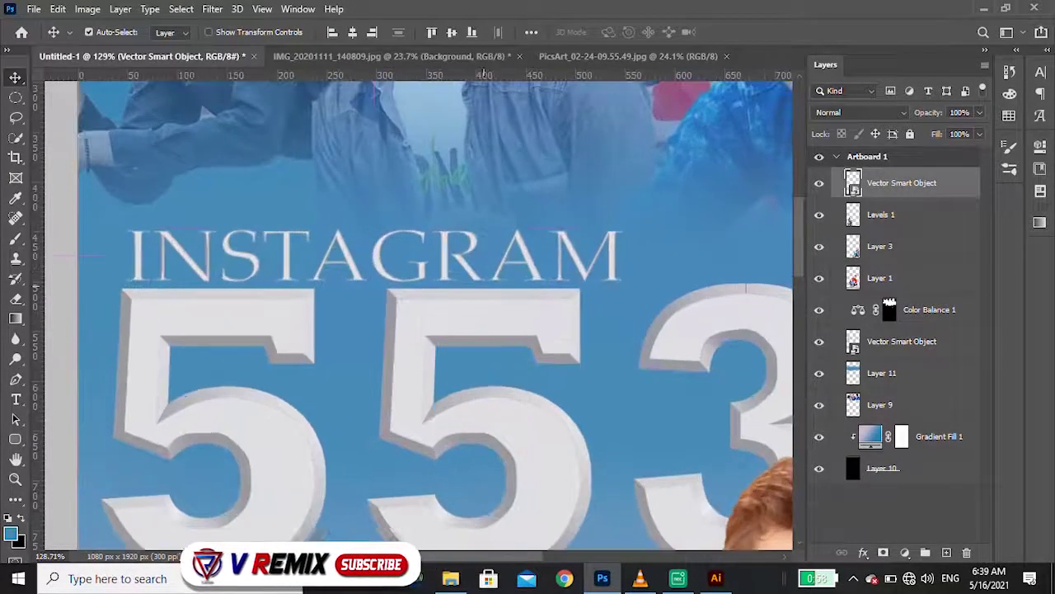
key(ctrl+t)
drag(622, 231, 579, 233)
key(Return)
scroll(429, 313, down, 3)
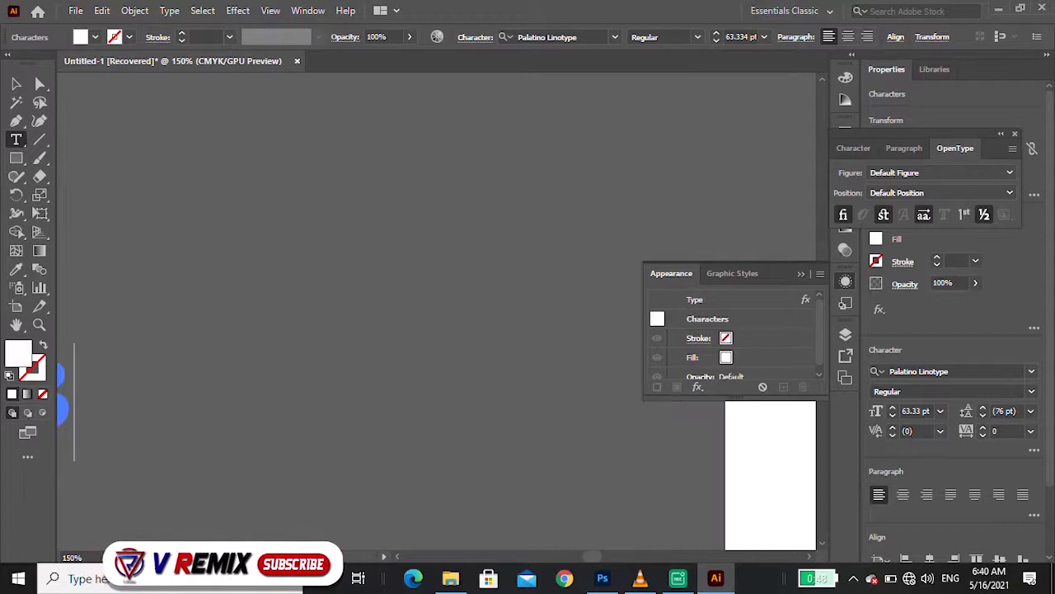
Retype the bevelled text as the creator's Instagram handle and drag it into Photoshop
text(OBB)
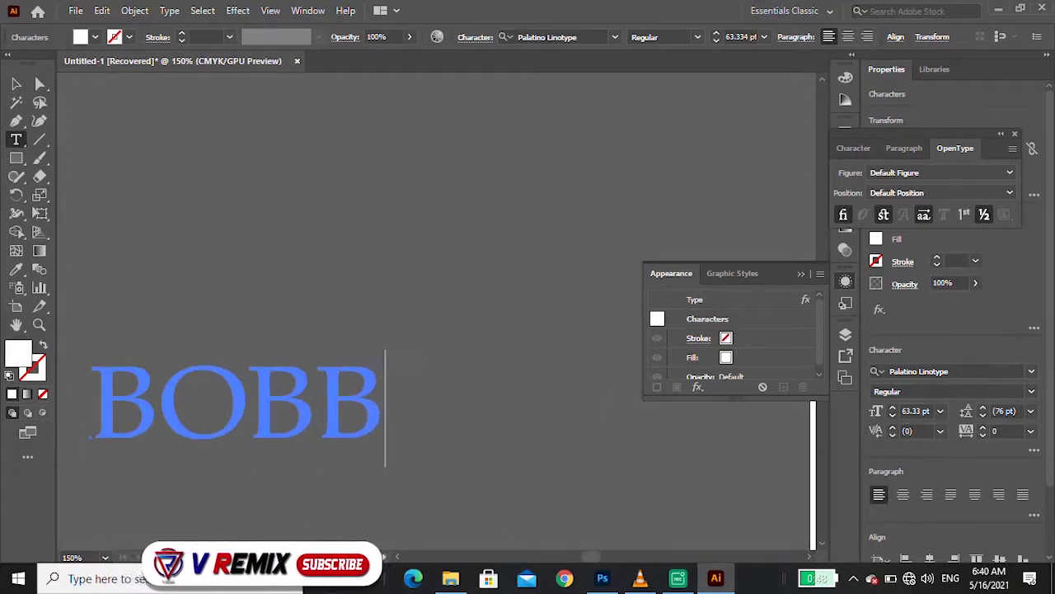
text(YYADAV)
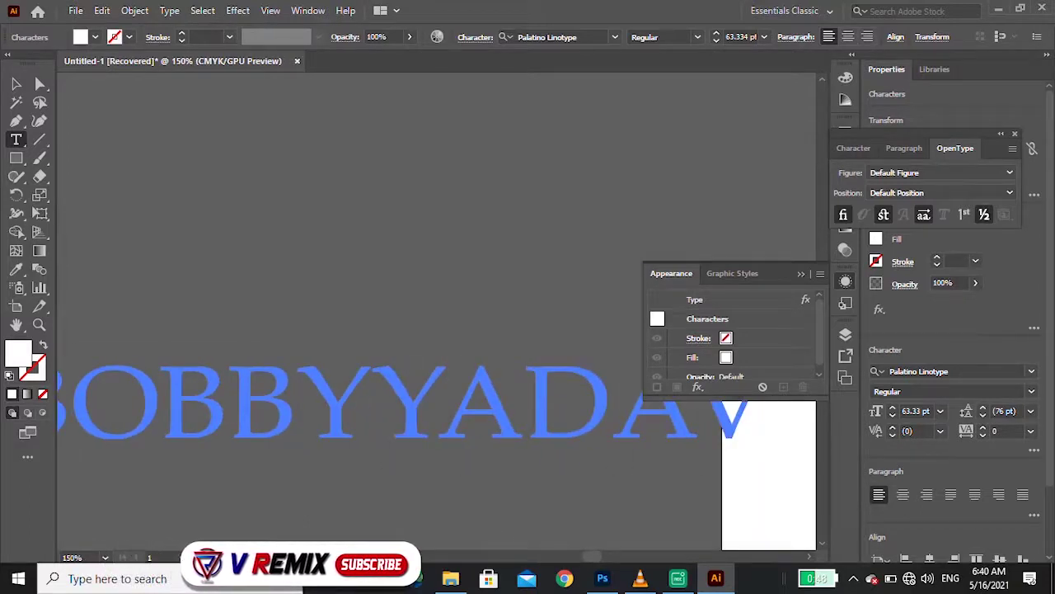
text(GZP)
key(ctrl+minus)
key(ctrl+minus)
key(ctrl+minus)
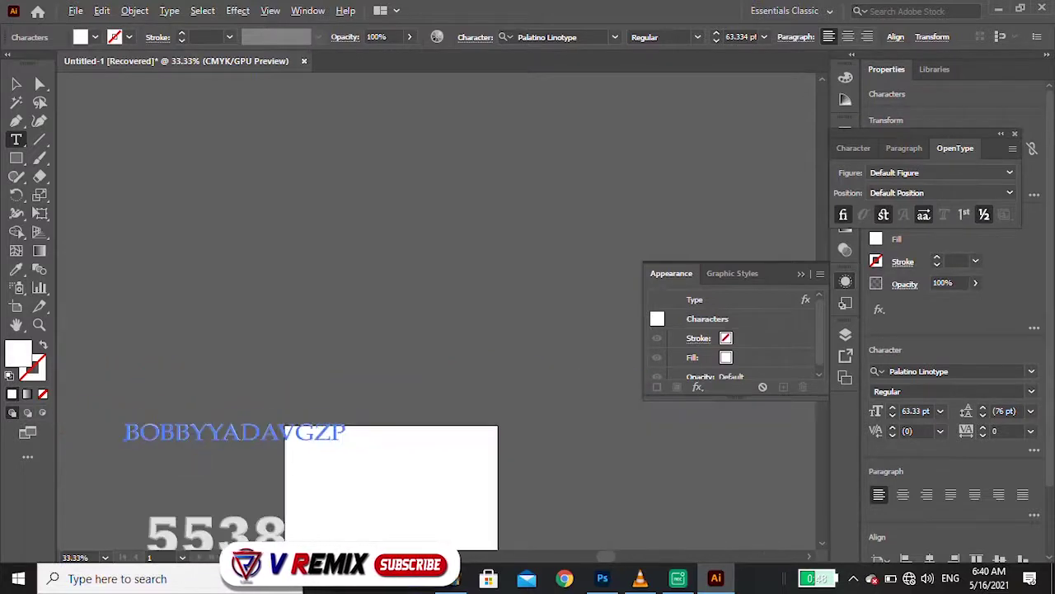
key(Escape)
drag(259, 434, 399, 497)
mouse_move(572, 543)
mouse_down()
mouse_move(602, 578)
mouse_move(413, 408)
mouse_move(546, 222)
mouse_up()
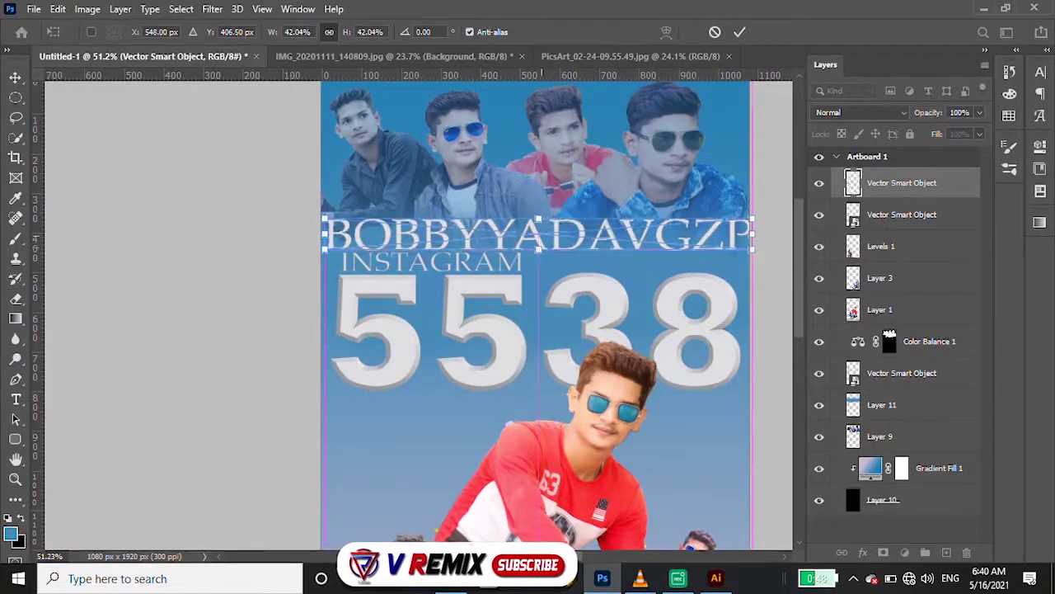
Commit the handle text, move INSTAGRAM below 5538, and nudge the handle lower
key(Return)
drag(462, 262, 462, 402)
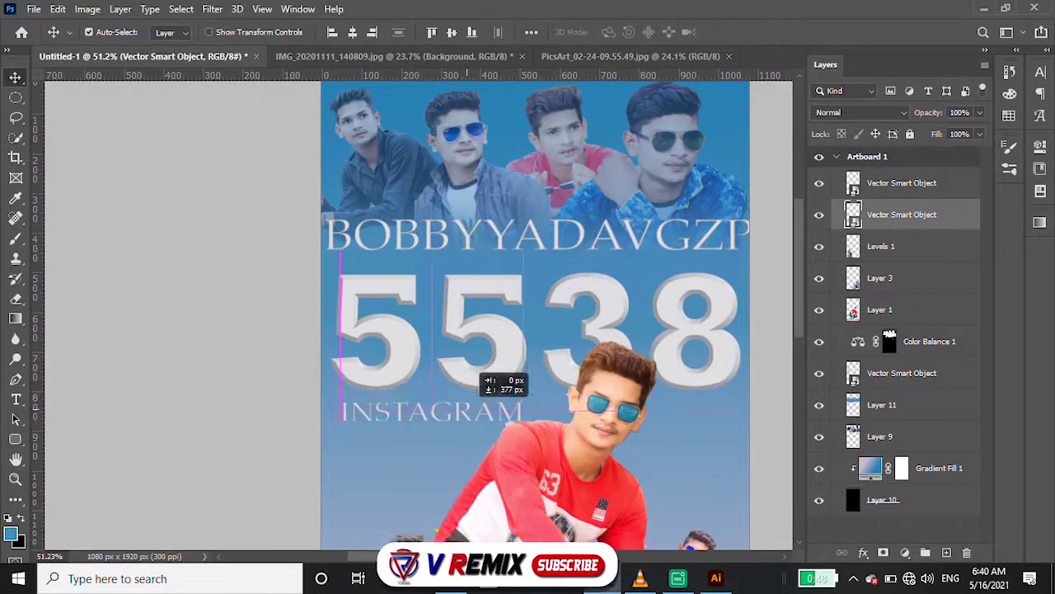
scroll(732, 134, up, 3)
drag(574, 224, 569, 258)
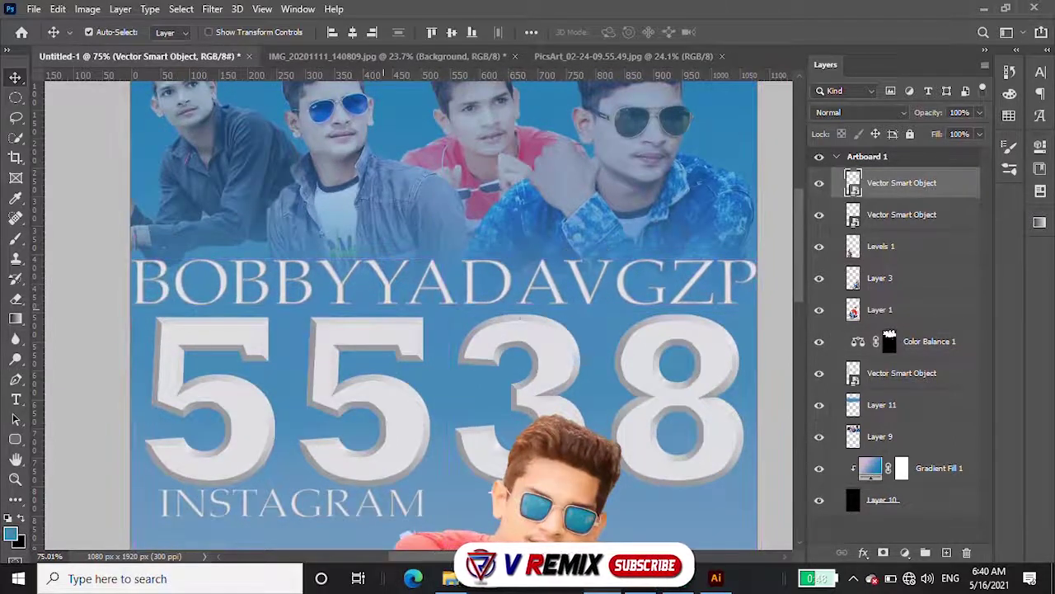
Resize the handle text to span the width above 5538 and fine-tune INSTAGRAM's position
drag(132, 282, 148, 283)
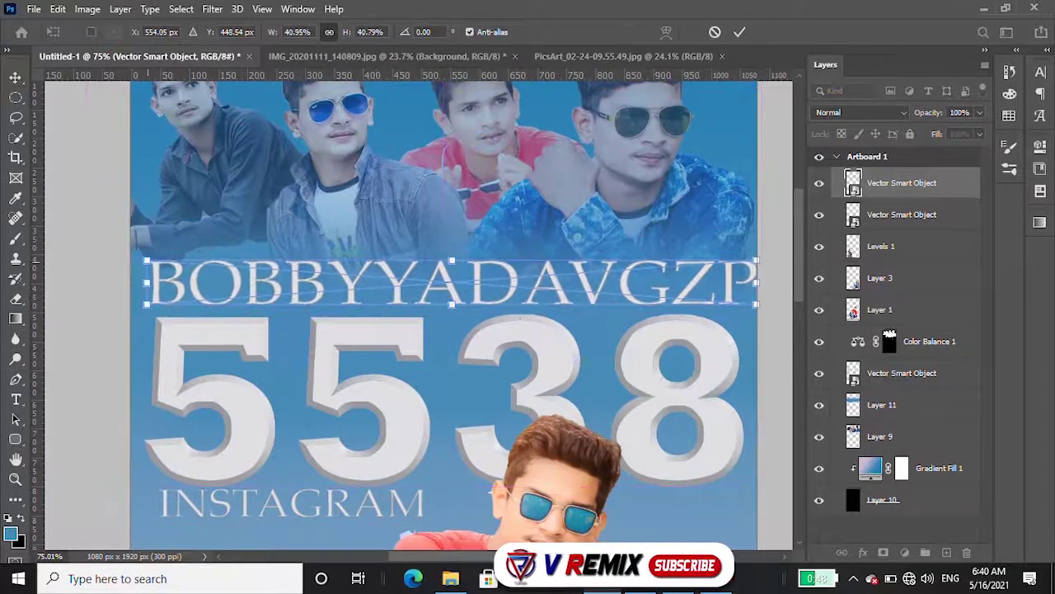
scroll(533, 273, up, 2)
mouse_move(451, 262)
mouse_down()
mouse_move(464, 263)
mouse_move(455, 257)
mouse_up()
scroll(454, 272, down, 5)
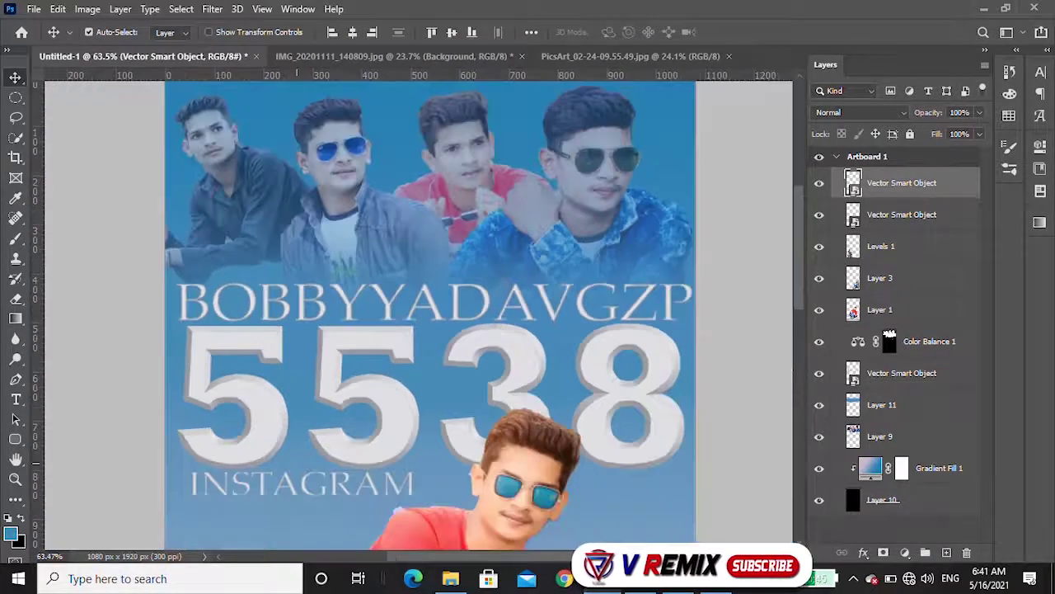
scroll(453, 273, up, 8)
drag(248, 452, 251, 455)
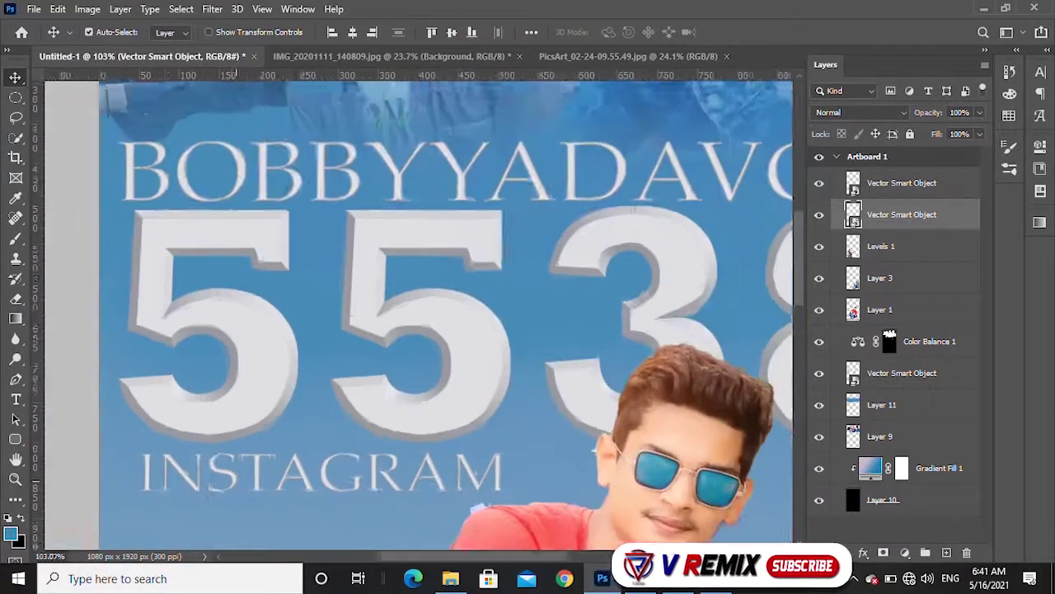
scroll(239, 482, down, 4)
scroll(330, 313, down, 3)
scroll(330, 313, down, 3)
scroll(330, 313, up, 3)
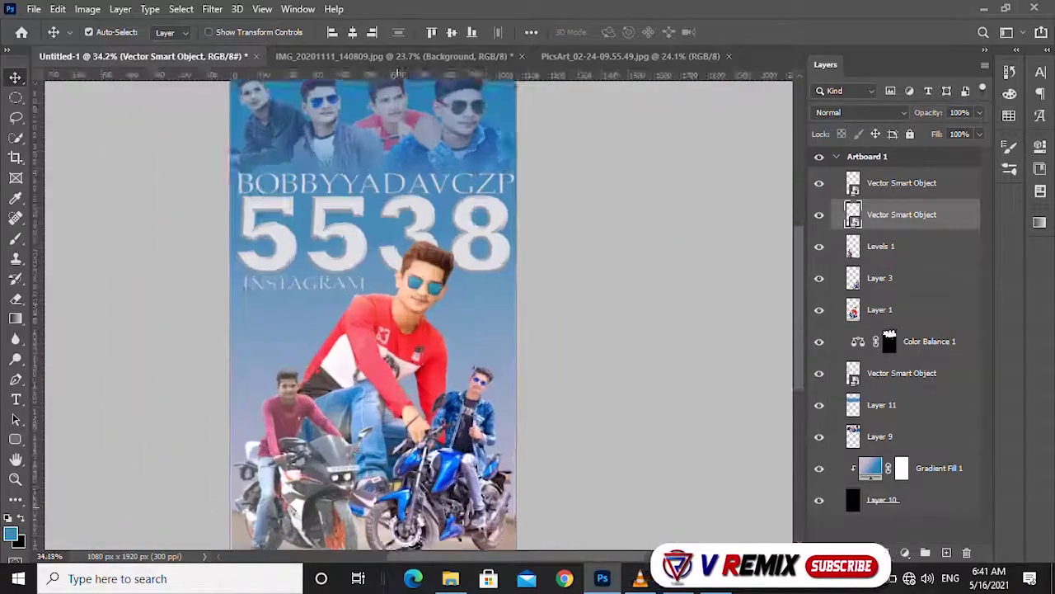
scroll(330, 313, down, 1)
scroll(375, 330, down, 1)
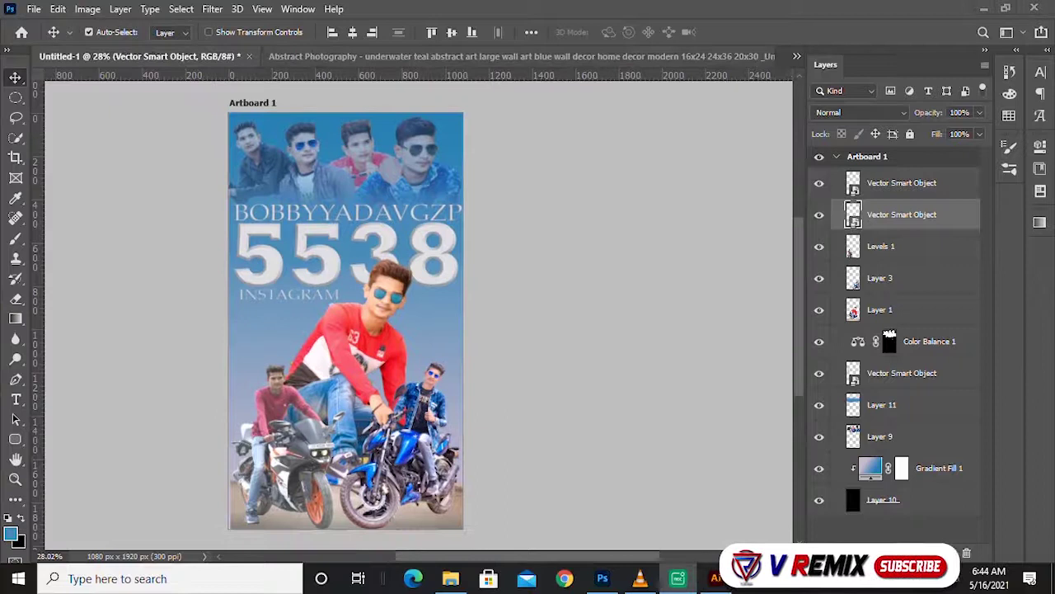
Bring the teal abstract image into the poster, close its source file, and stretch it over the artboard
click(520, 56)
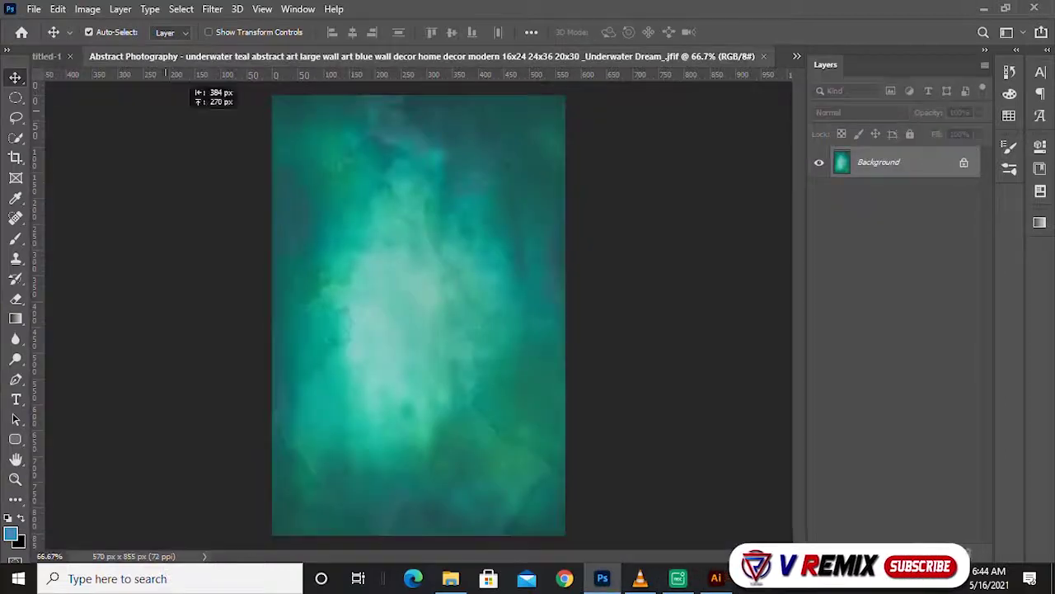
drag(198, 90, 329, 305)
key(ctrl+Tab)
key(ctrl+w)
drag(330, 272, 292, 167)
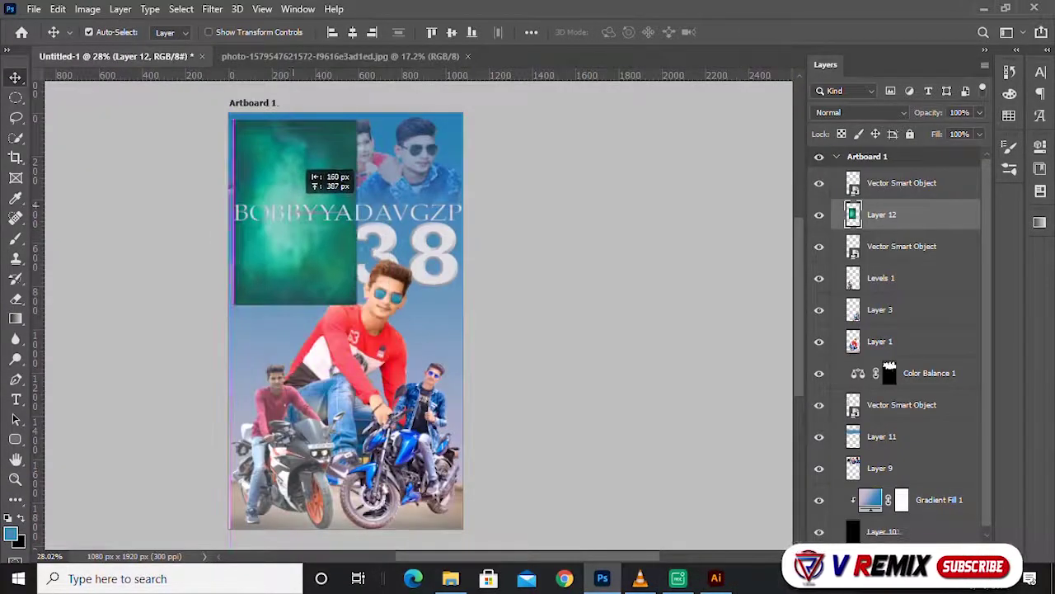
key(ctrl+t)
drag(348, 300, 460, 527)
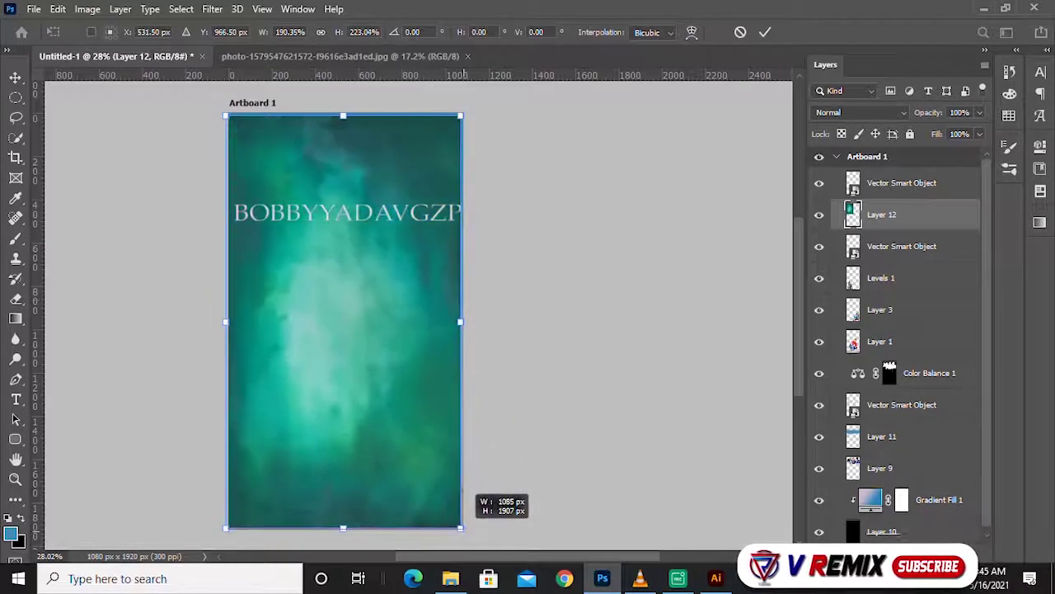
key(Return)
Bring the red-blue gradient photo into the poster and scale it to the artboard edges
click(280, 57)
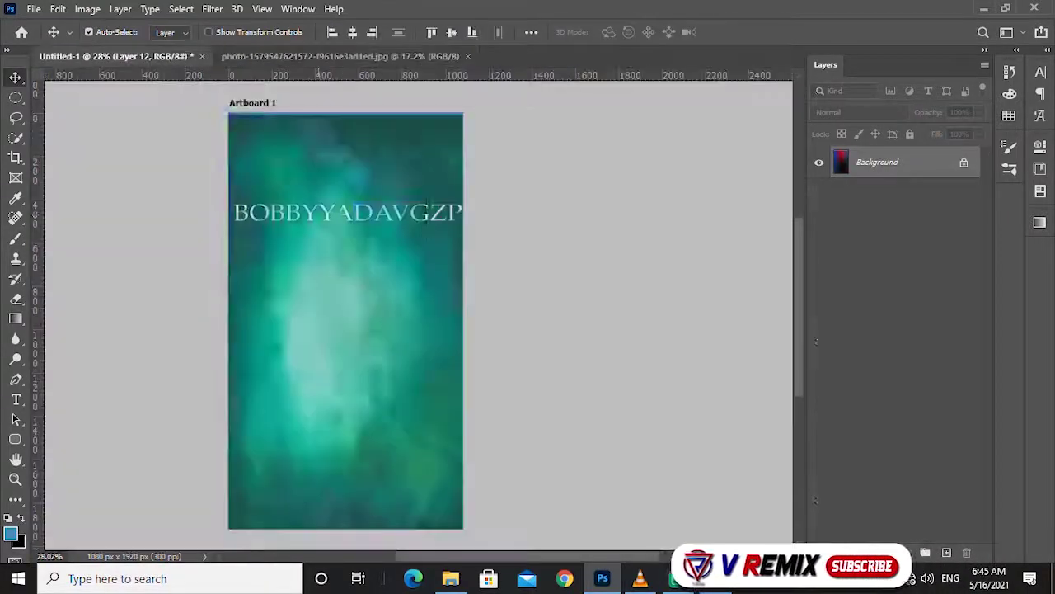
drag(419, 313, 330, 247)
key(ctrl+t)
drag(429, 400, 466, 527)
drag(210, 521, 225, 528)
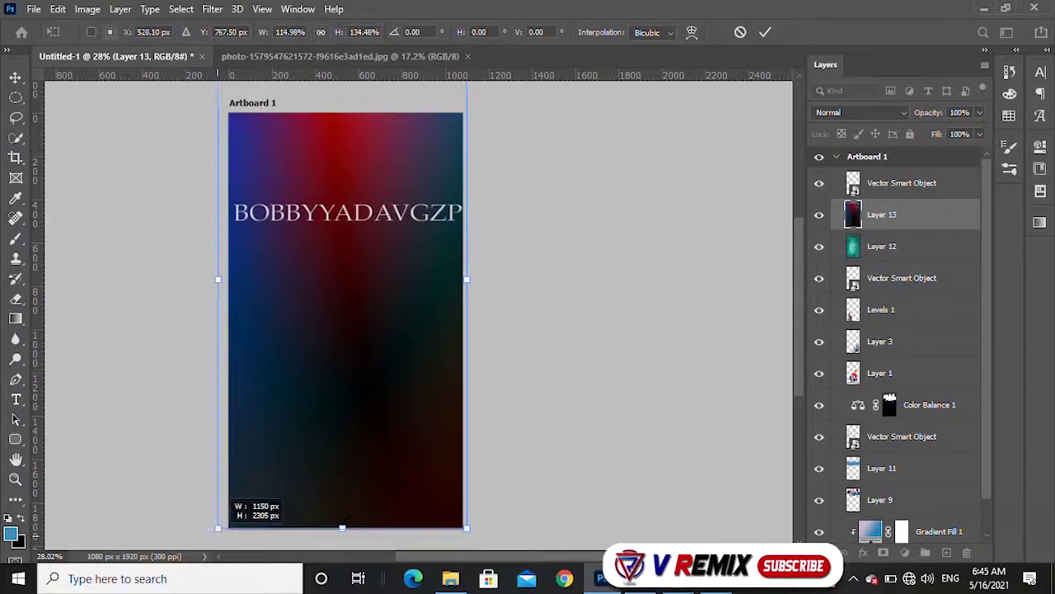
alt+scroll(445, 445, down, 2)
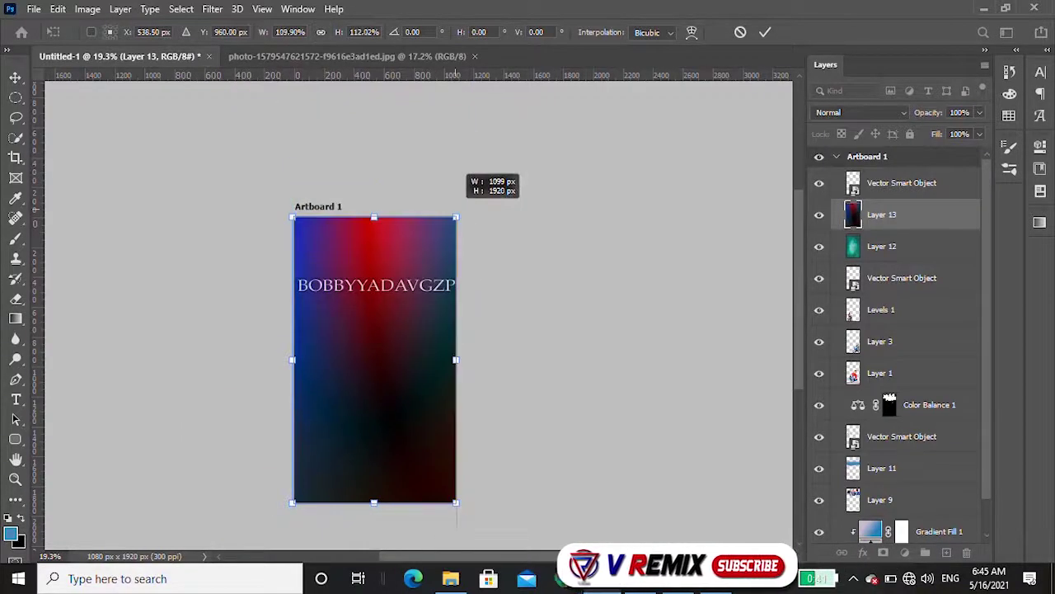
key(Return)
Blend the gradient layer with Lighten and the teal Layer 12 with Screen at 14% fill
click(857, 112)
click(824, 230)
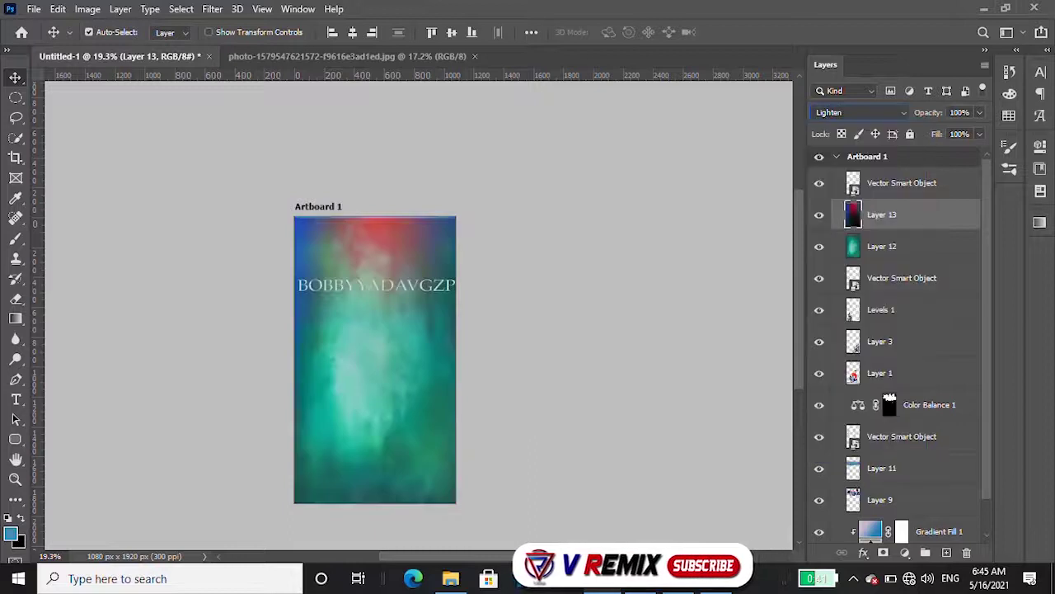
click(882, 245)
click(858, 112)
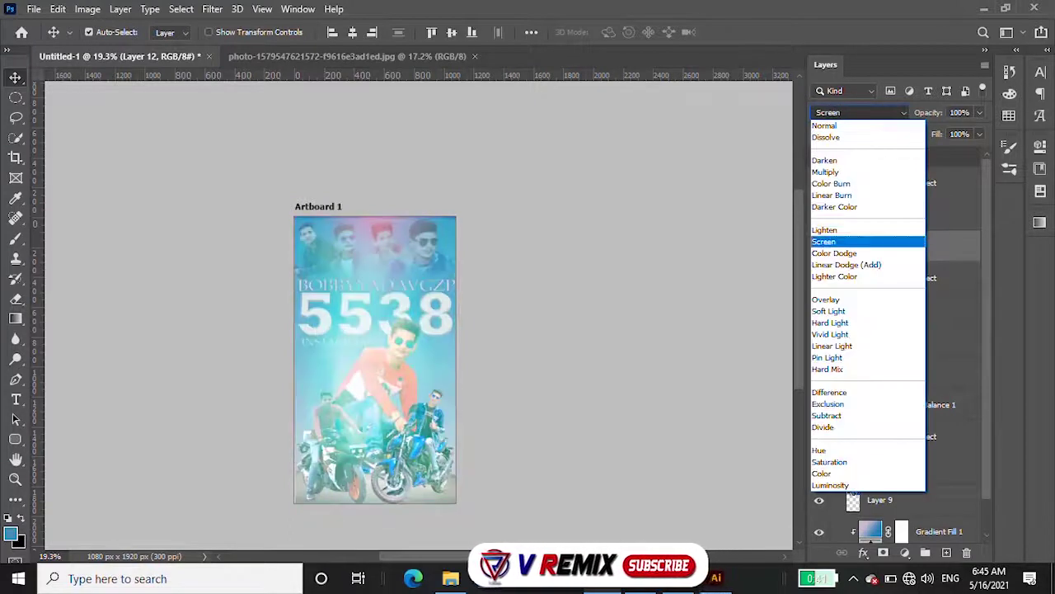
click(824, 241)
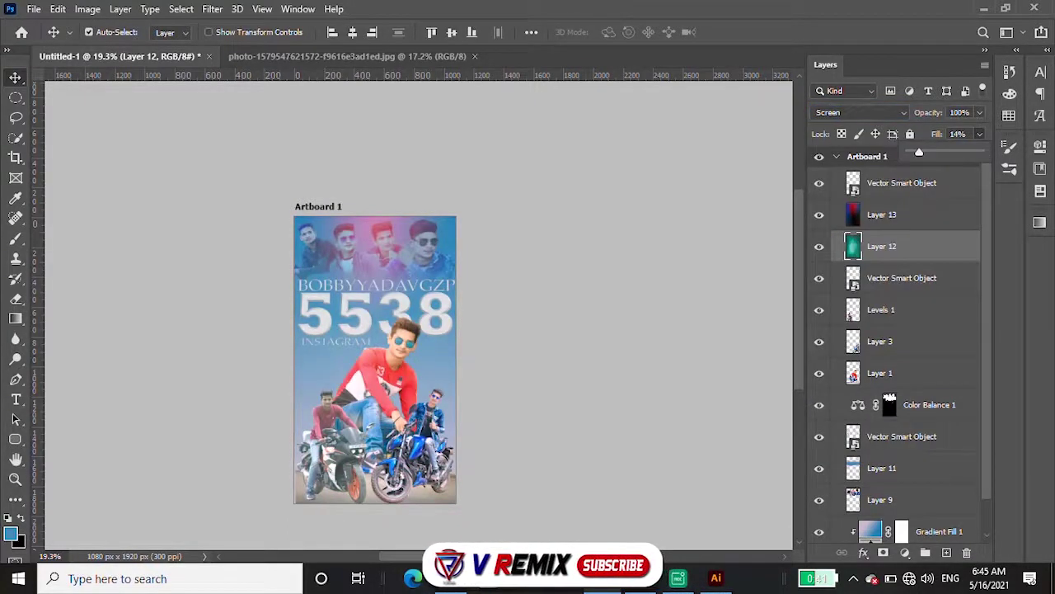
click(980, 133)
Select the vector smart object layers in the Layers panel, then deselect all layers
scroll(350, 415, up, 3)
scroll(369, 182, up, 1)
scroll(369, 181, up, 1)
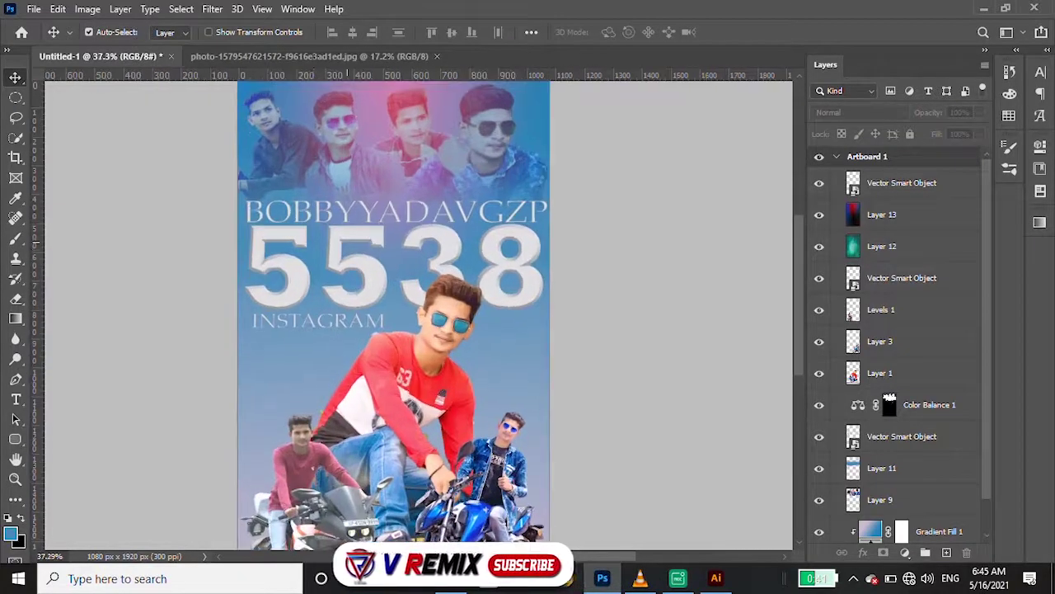
click(902, 183)
click(901, 278)
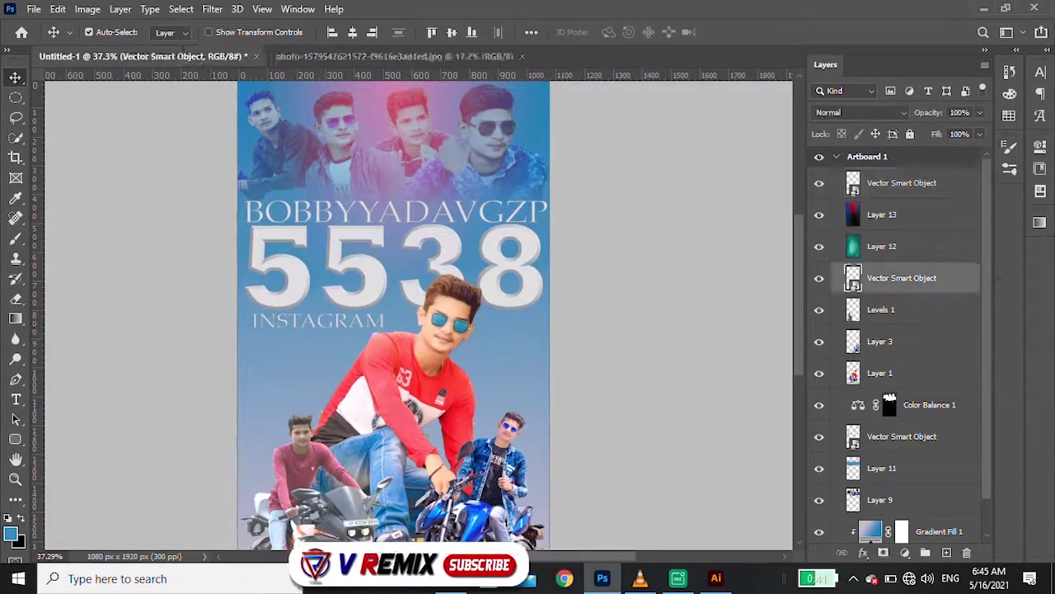
ctrl+click(902, 182)
scroll(899, 347, down, 1)
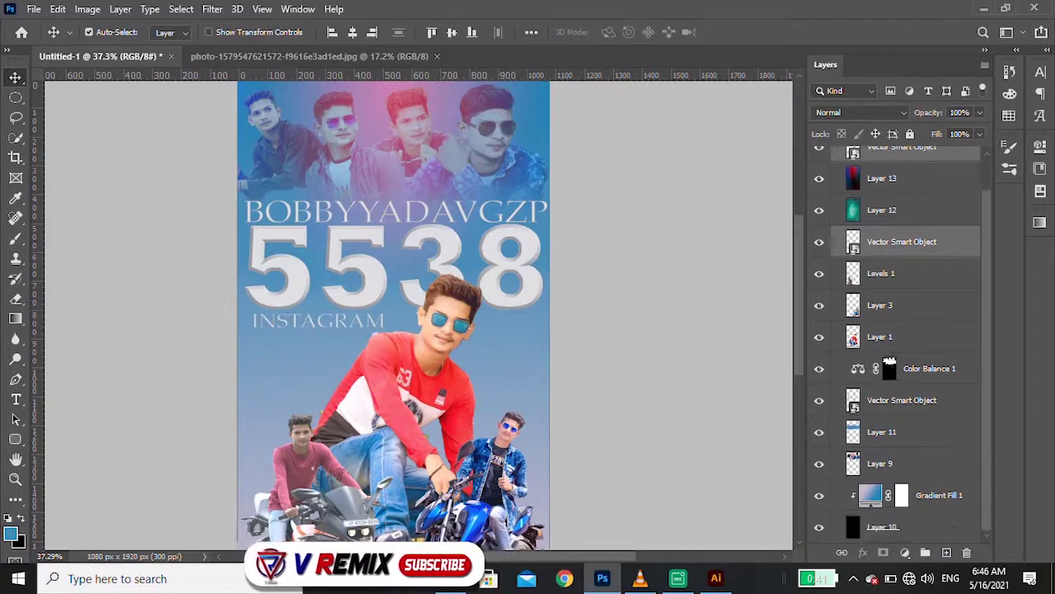
ctrl+click(902, 400)
scroll(902, 400, up, 1)
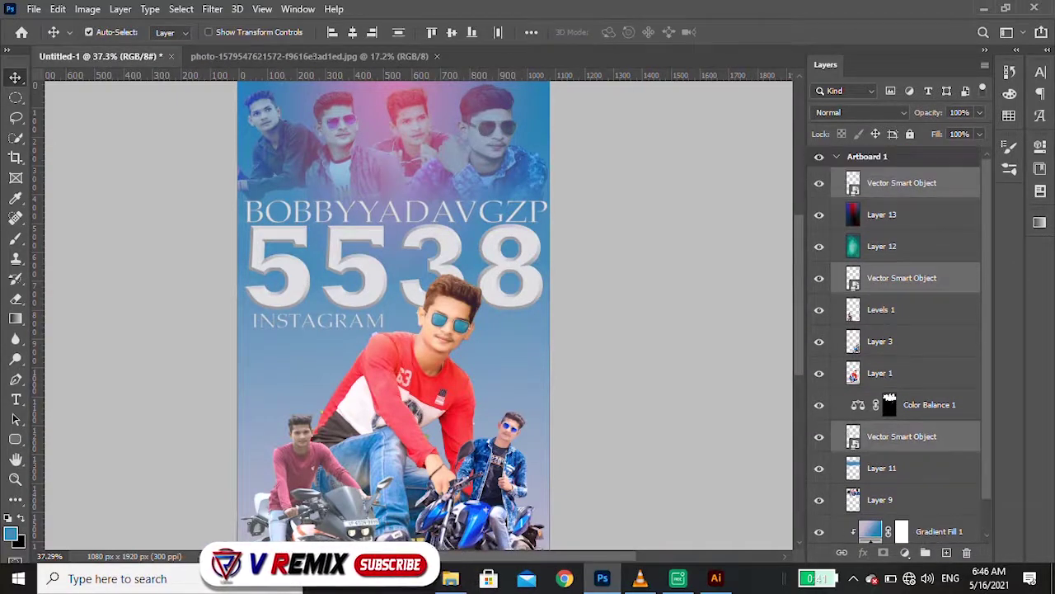
click(676, 329)
scroll(425, 313, down, 2)
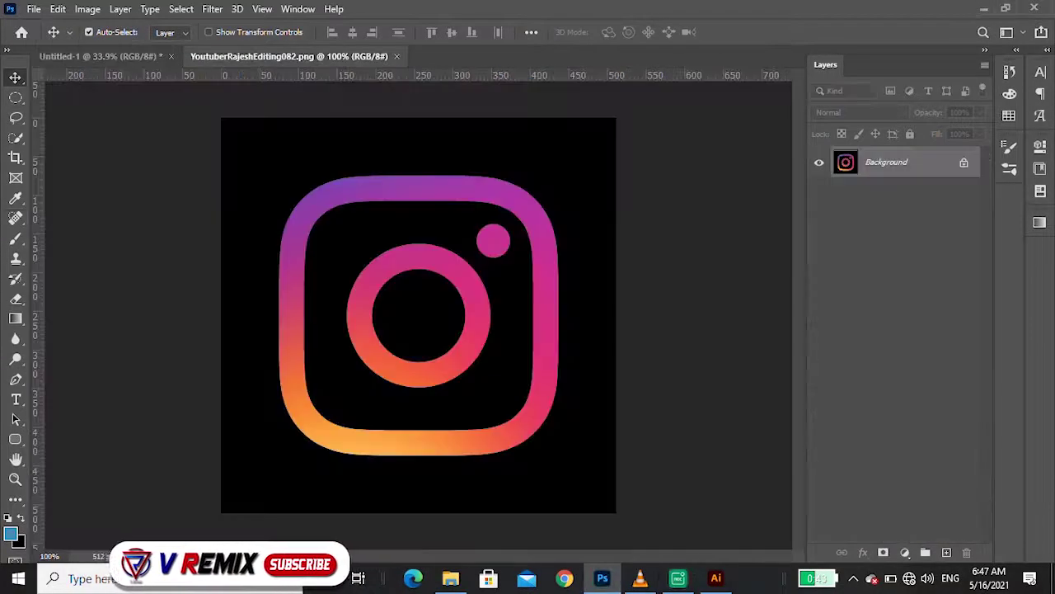
Erase the Instagram logo's black background and square interior with the Magic Eraser
right_click(16, 298)
click(91, 334)
click(247, 140)
click(330, 215)
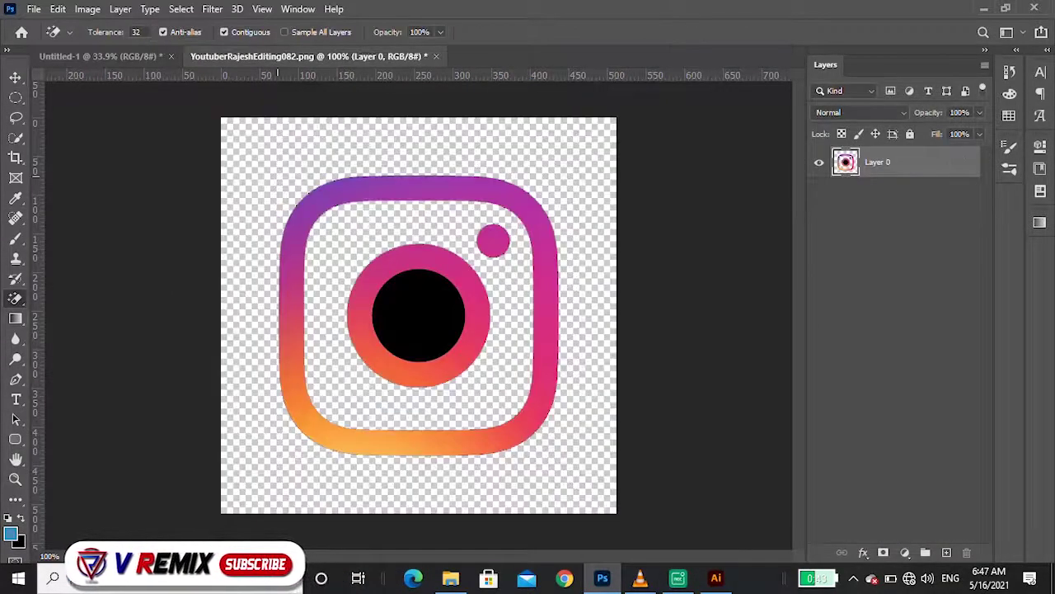
Add a Hue/Saturation adjustment shifting the logo's hue to −16
click(334, 9)
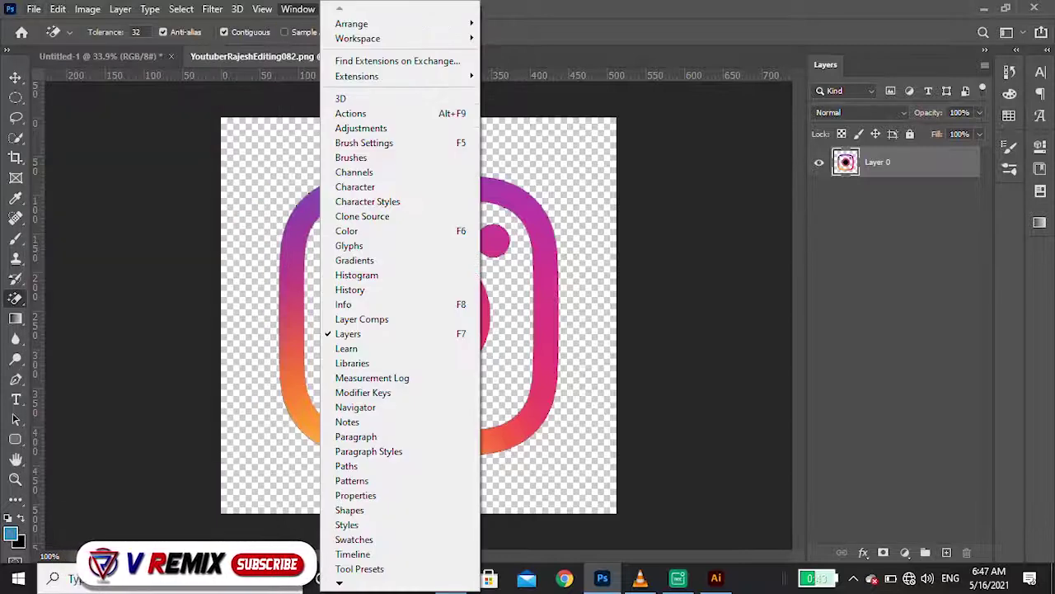
click(904, 551)
click(942, 405)
mouse_move(932, 249)
mouse_down()
mouse_move(946, 250)
mouse_move(921, 250)
mouse_up()
Erase the logo's black centre circle, merge the adjustment, and drag the logo into the poster
click(423, 313)
key(Return)
click(877, 194)
click(419, 316)
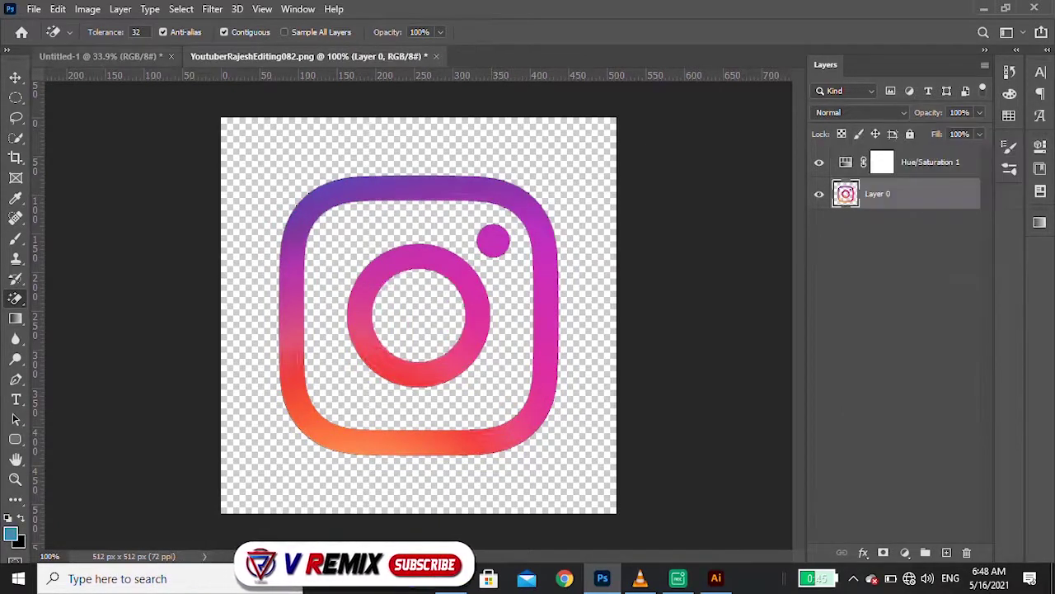
key(ctrl+Tab)
key(ctrl+Tab)
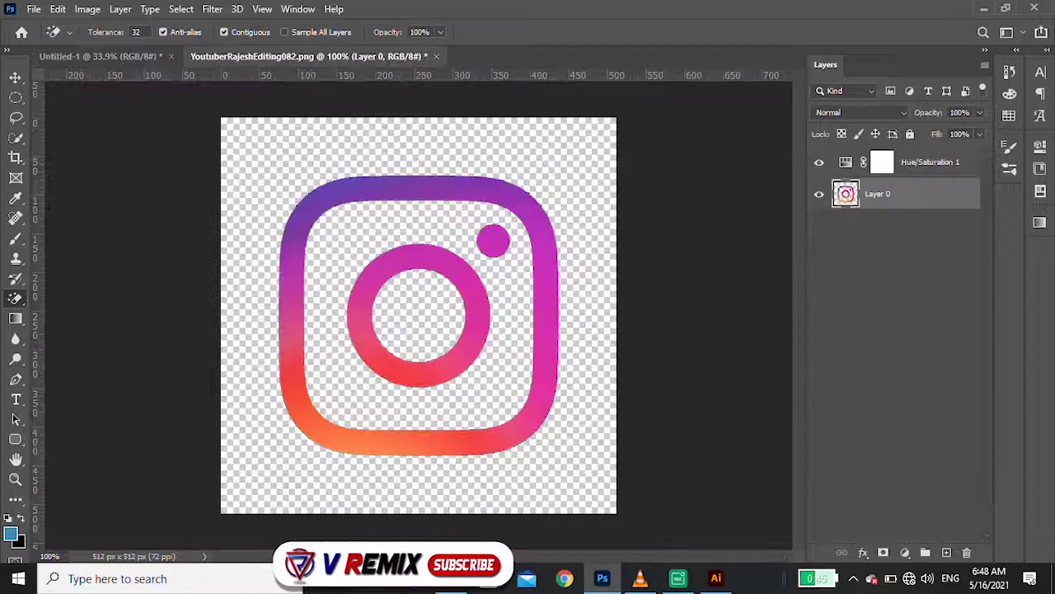
key(v)
drag(421, 148, 330, 210)
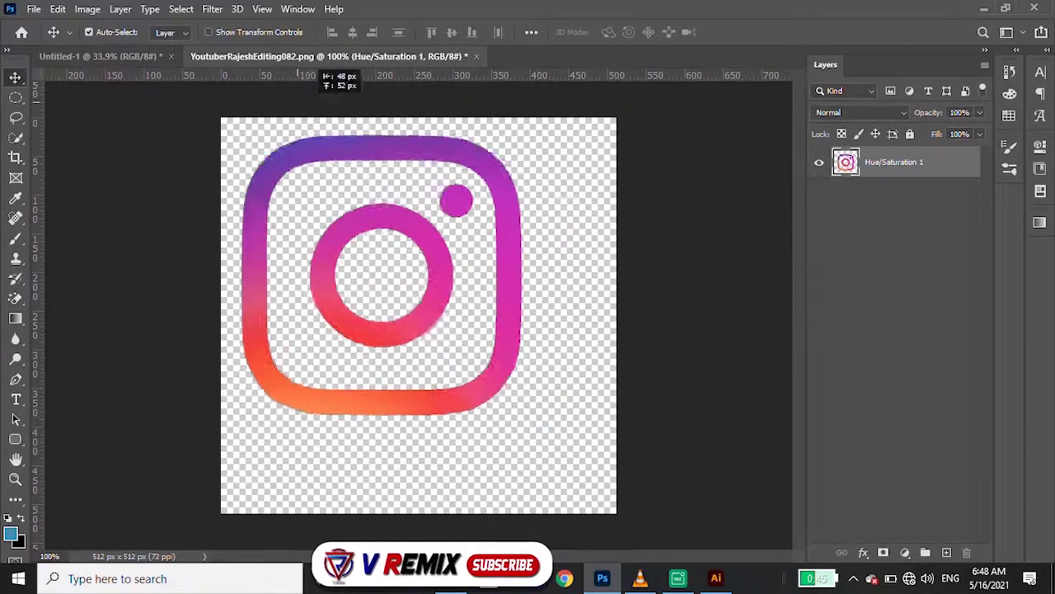
Scale the placed Instagram logo to about 30% and tilt it about 20° clockwise
key(ctrl+t)
scroll(306, 255, up, 3)
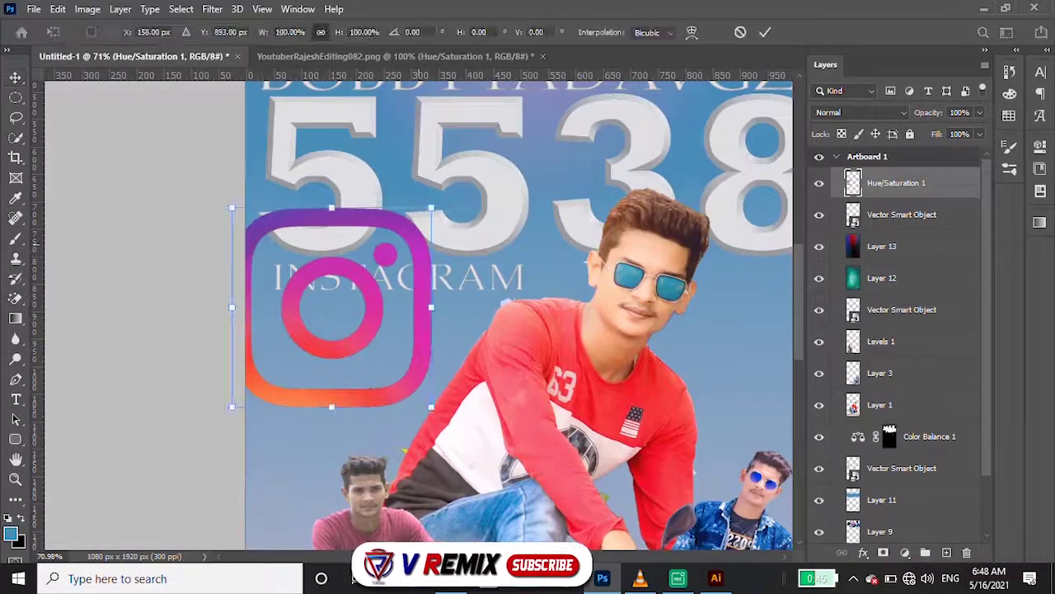
drag(431, 207, 299, 341)
scroll(303, 346, up, 4)
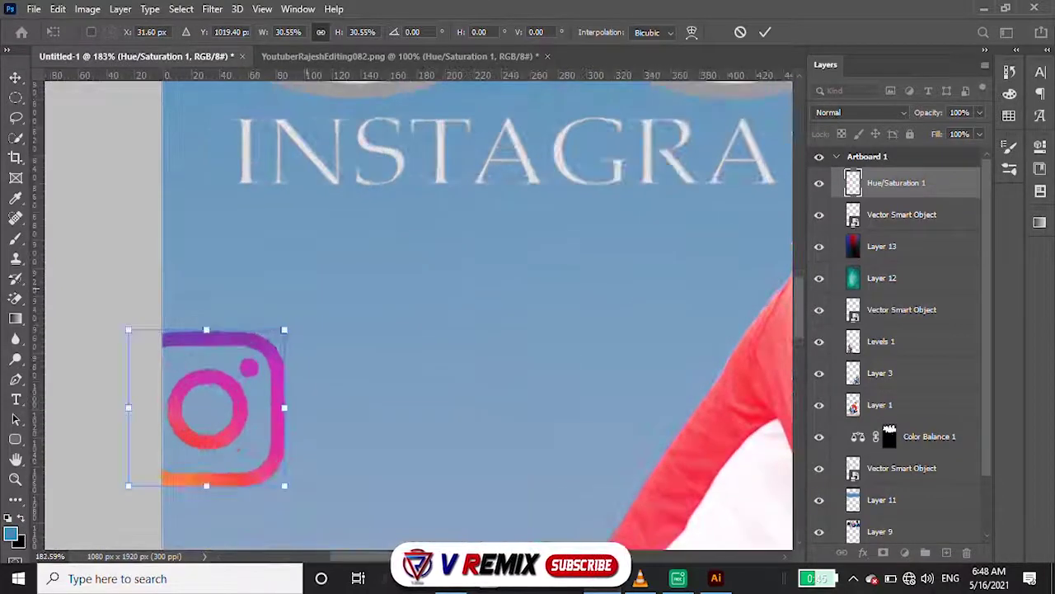
scroll(380, 387, down, 4)
drag(330, 393, 338, 381)
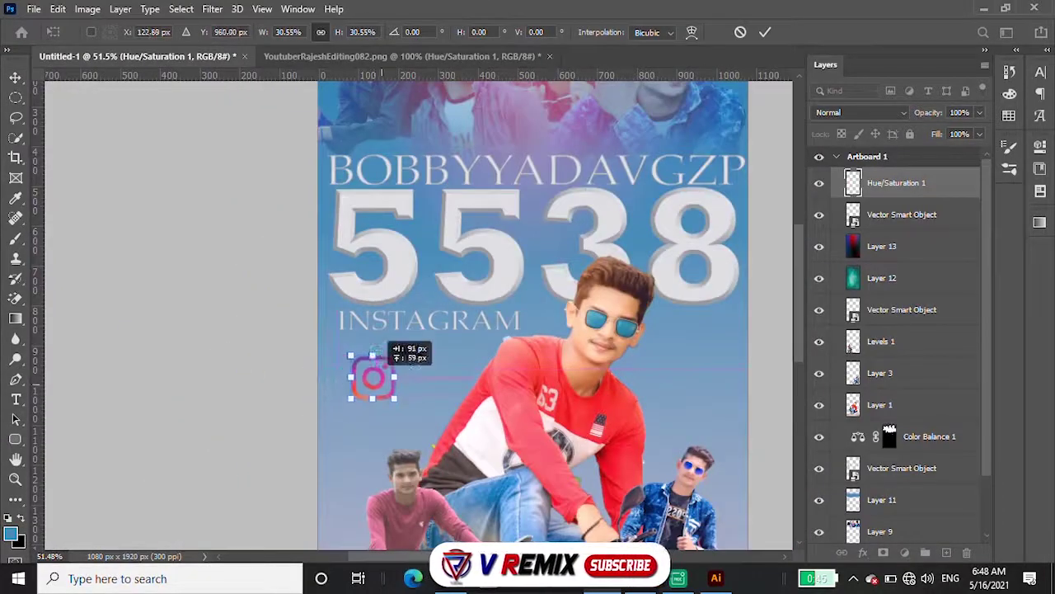
scroll(338, 380, up, 4)
drag(379, 330, 416, 353)
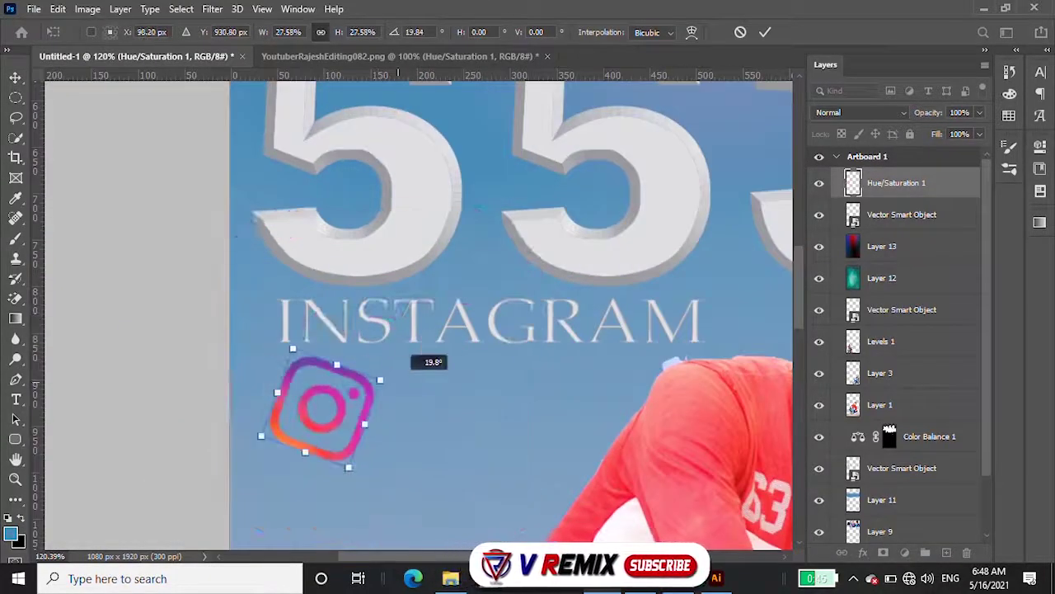
key(Return)
Shift the INSTAGRAM text to the right to make room for the logo
click(452, 285)
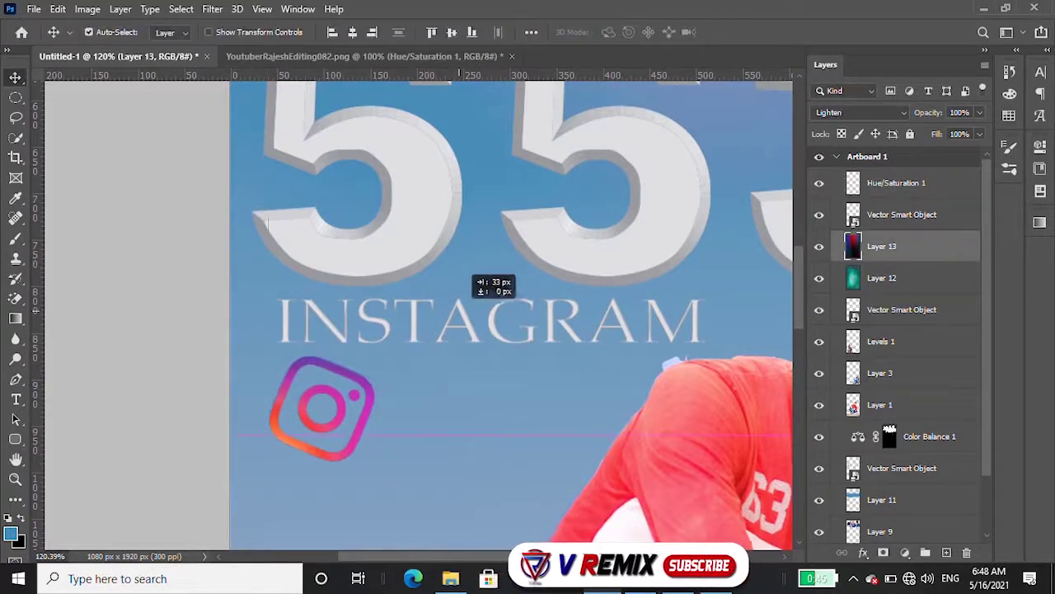
key(alt+bracketright)
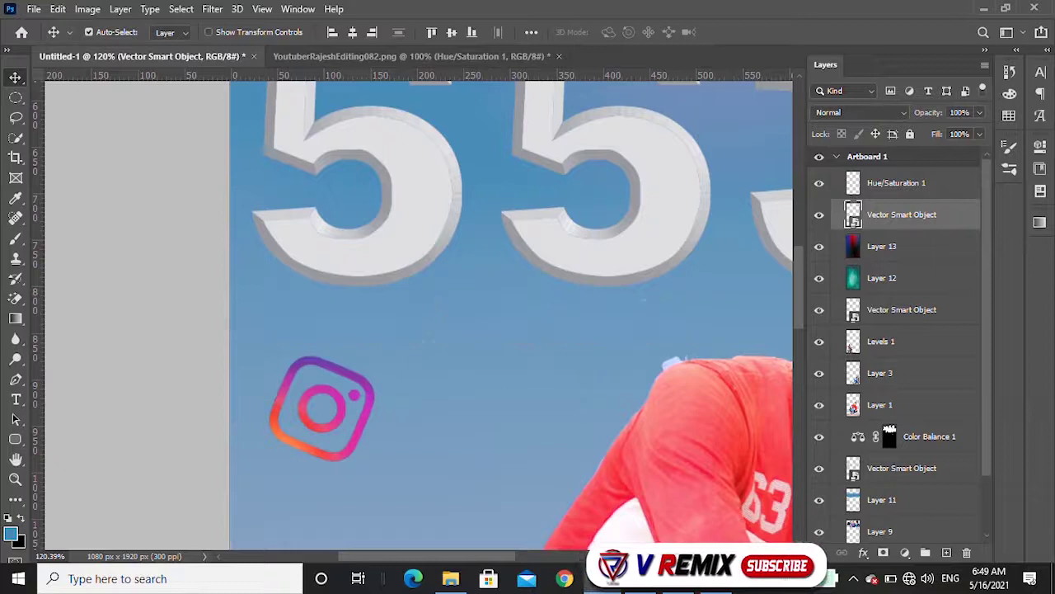
click(491, 320)
key(ctrl+t)
drag(489, 303, 581, 303)
key(Return)
Hide Layers 12 and 13, move the logo beside INSTAGRAM, and shrink it further
click(899, 182)
drag(818, 246, 819, 278)
drag(321, 408, 306, 330)
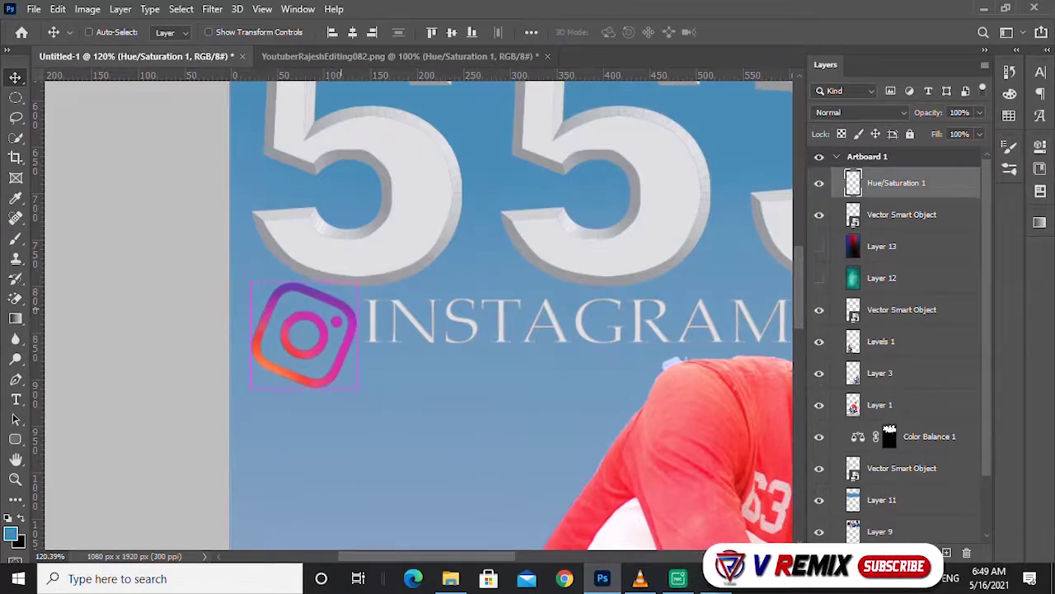
key(ctrl+t)
mouse_move(358, 389)
mouse_down()
mouse_move(318, 361)
mouse_move(331, 336)
mouse_up()
Apply the logo's new size and enter the Drop Shadow angle 90 and distance 5
key(Return)
scroll(305, 321, down, 3)
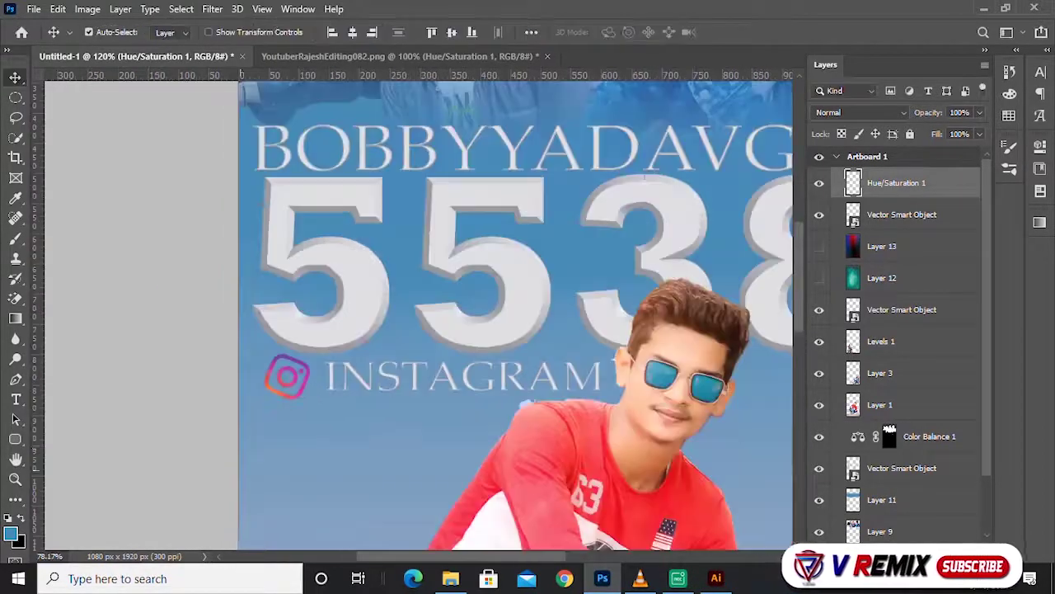
scroll(305, 321, up, 3)
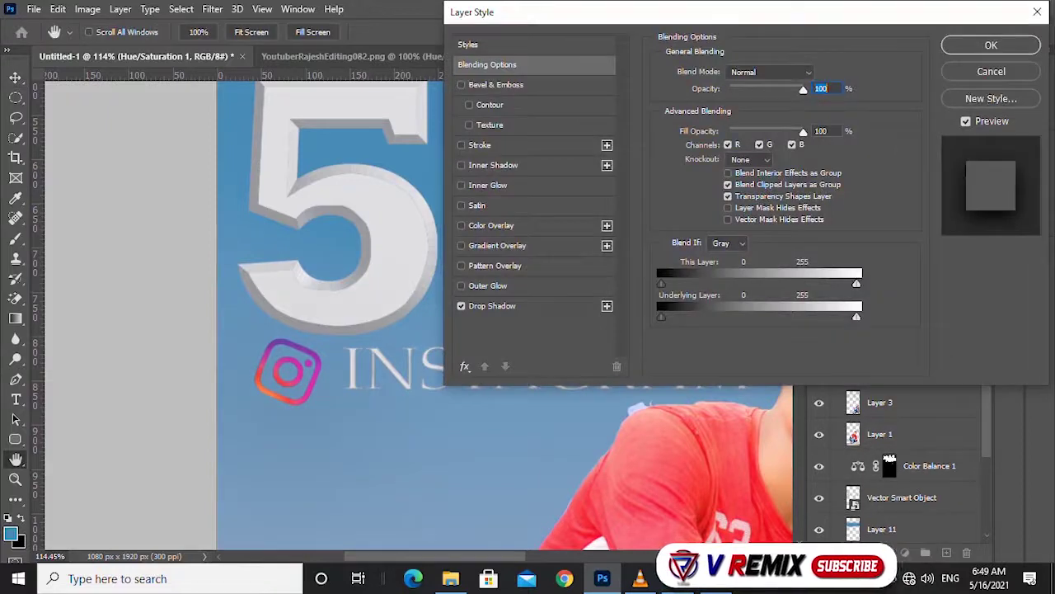
text(0)
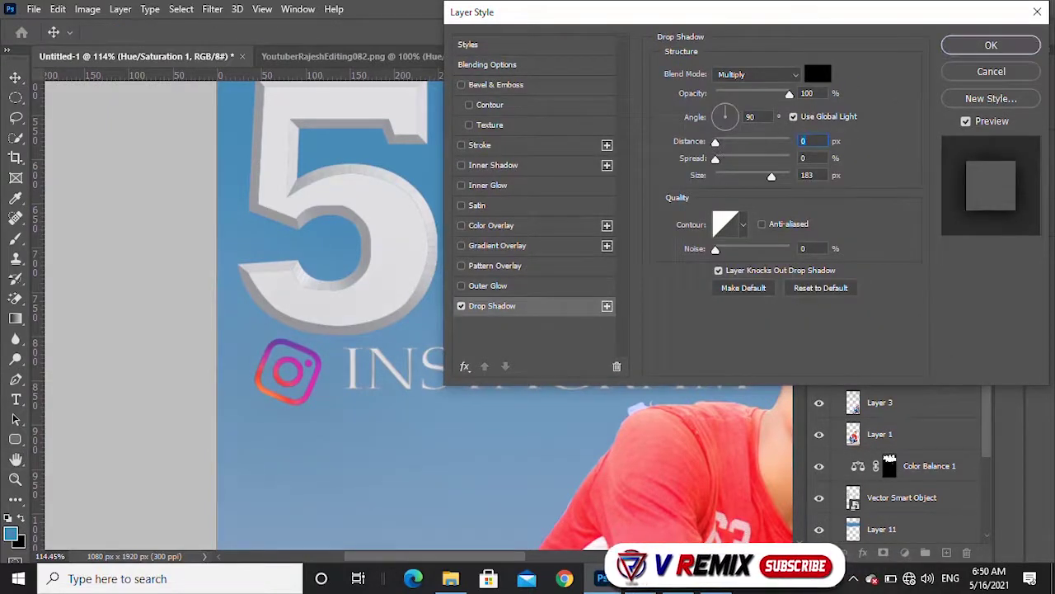
key(Tab)
key(Tab)
text(8)
key(shift+Tab)
key(shift+Tab)
text(7)
key(Tab)
text(5)
key(Tab)
text(13)
Set the drop shadow's spread and size to 0, confirm it, and zoom in on the logo
key(shift+Tab)
key(shift+Tab)
text(5)
text(4)
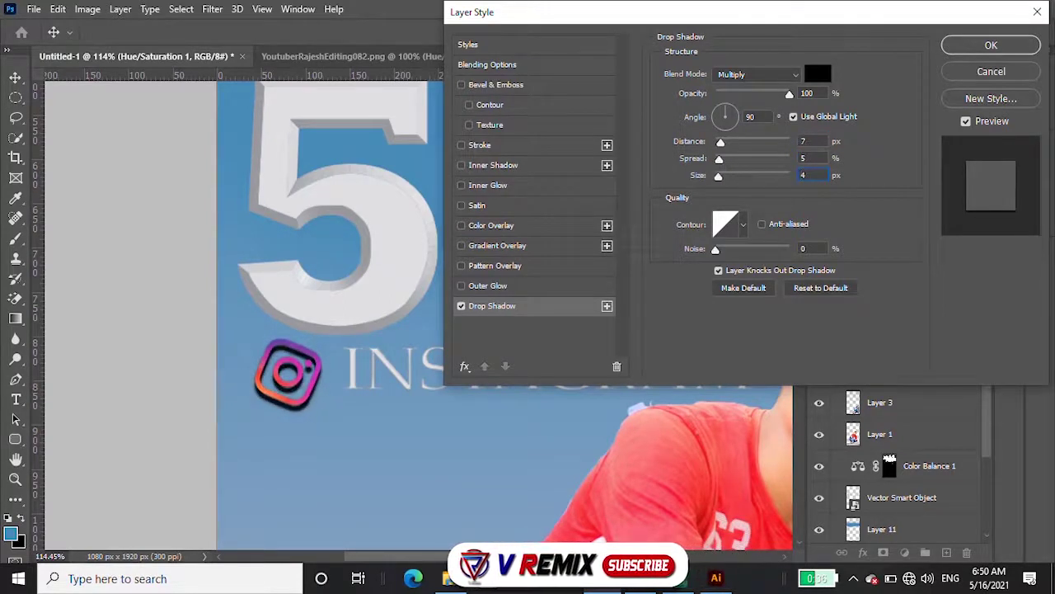
key(Tab)
key(Tab)
text(4)
key(shift+Tab)
text(0)
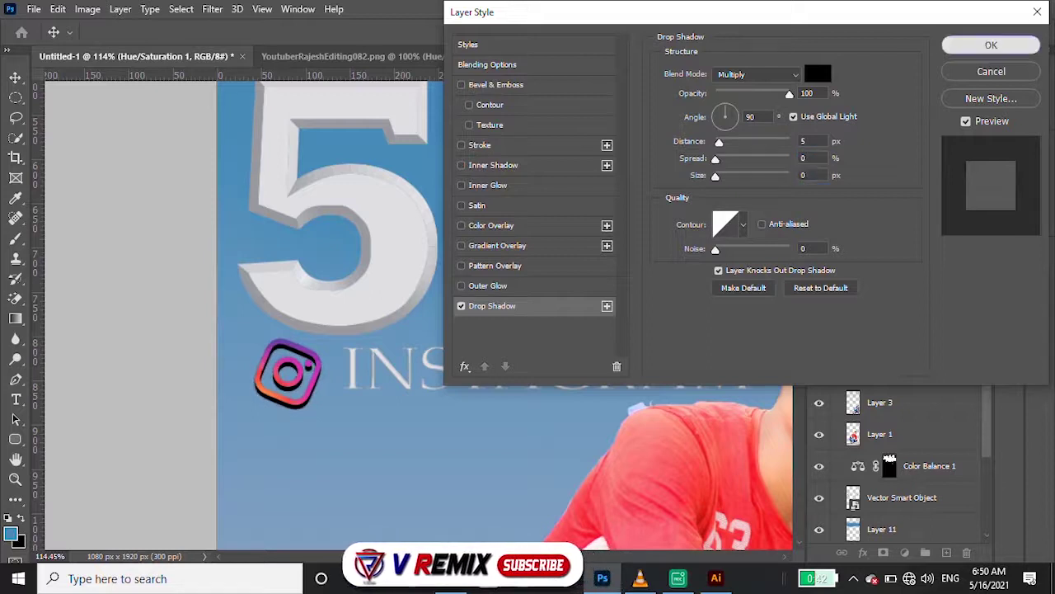
key(Return)
key(ctrl+plus)
Nudge the Levels 1 rider slightly and move the blue-bike rider up a little
scroll(289, 313, down, 6)
scroll(289, 313, up, 2)
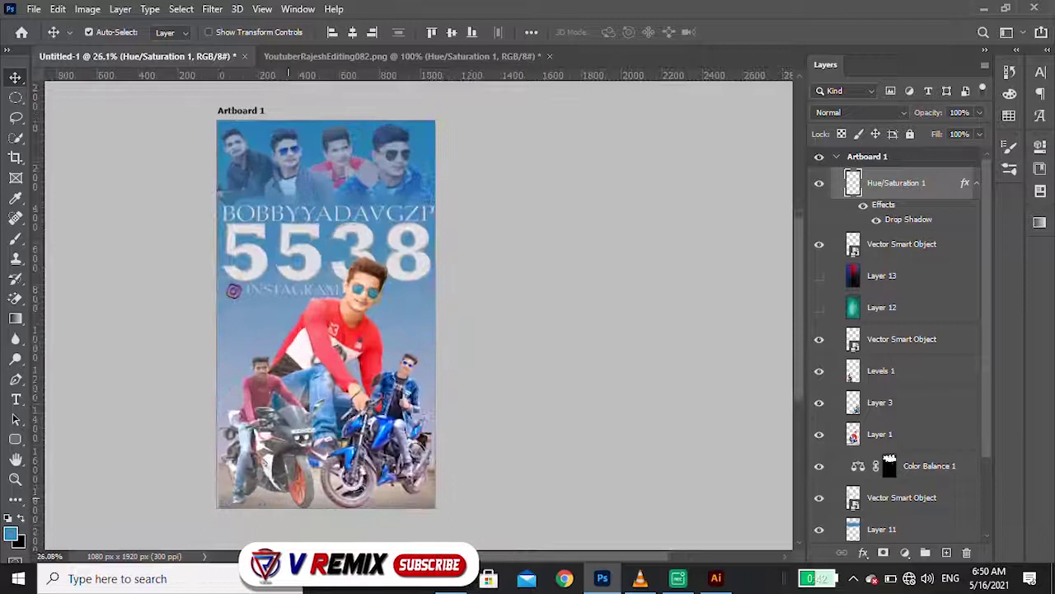
scroll(241, 285, up, 1)
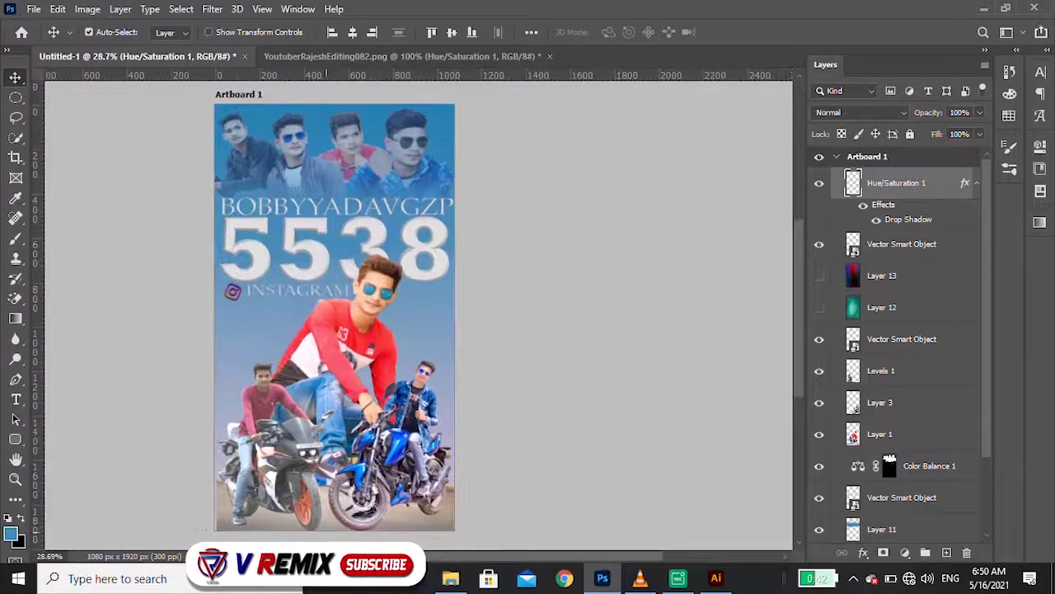
scroll(322, 396, up, 5)
drag(305, 395, 340, 402)
drag(397, 385, 411, 381)
Reshape the blue-bike rider with a free transform and add a new empty Layer 14
key(ctrl+t)
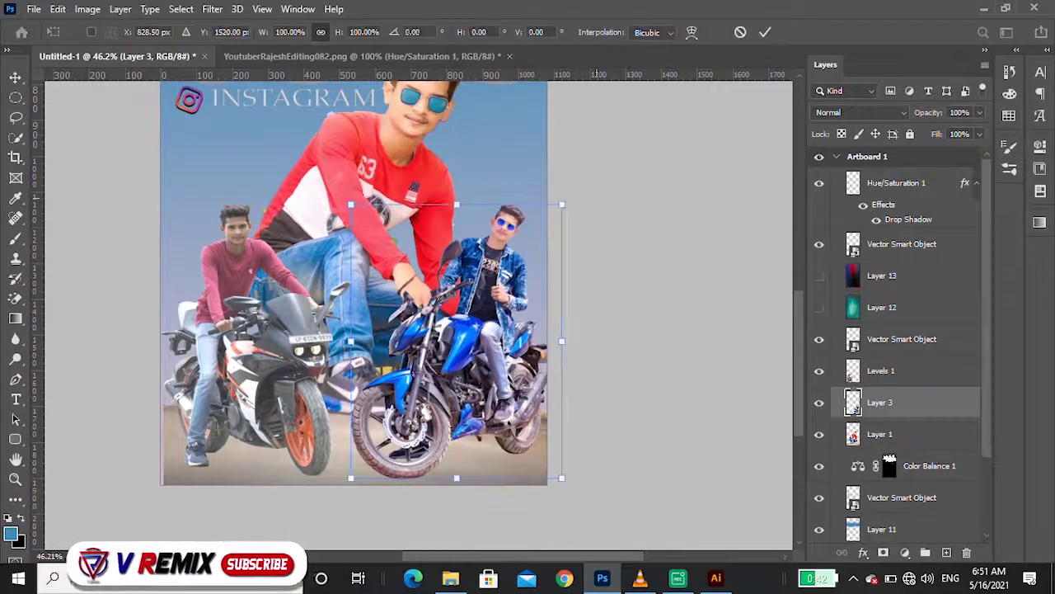
drag(561, 334, 463, 198)
key(Return)
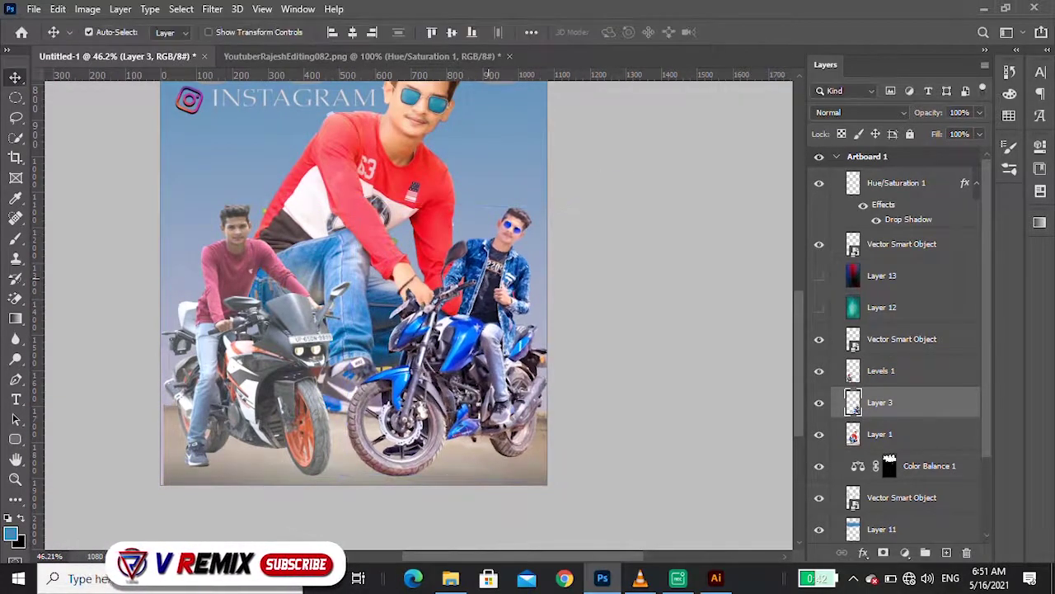
scroll(310, 528, up, 3)
scroll(907, 346, down, 2)
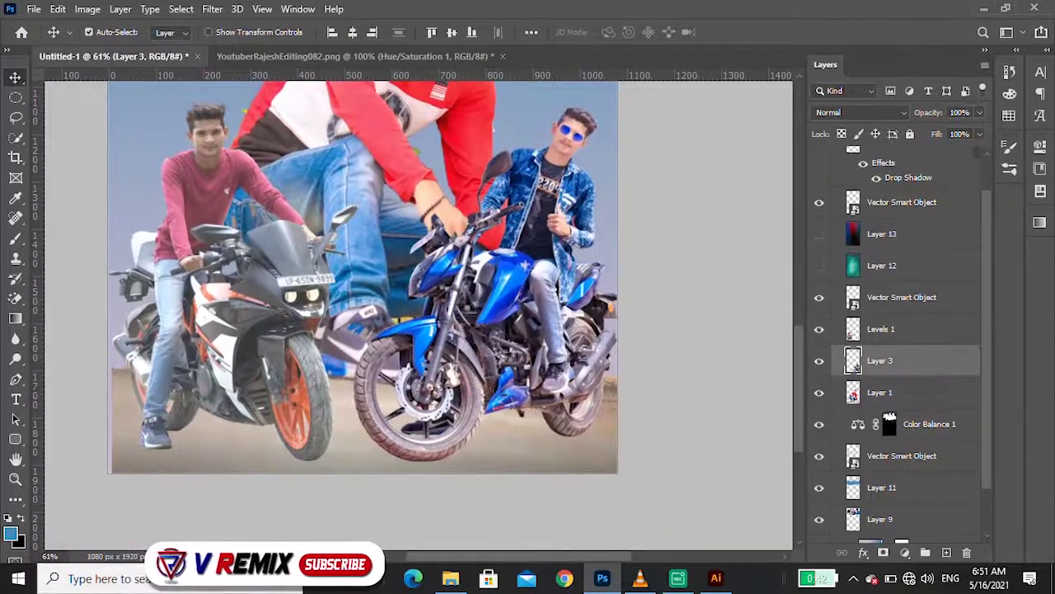
key(ctrl+shift+alt+n)
Paint soft dark shadow strokes under both motorbikes with a size-150 brush
key(b)
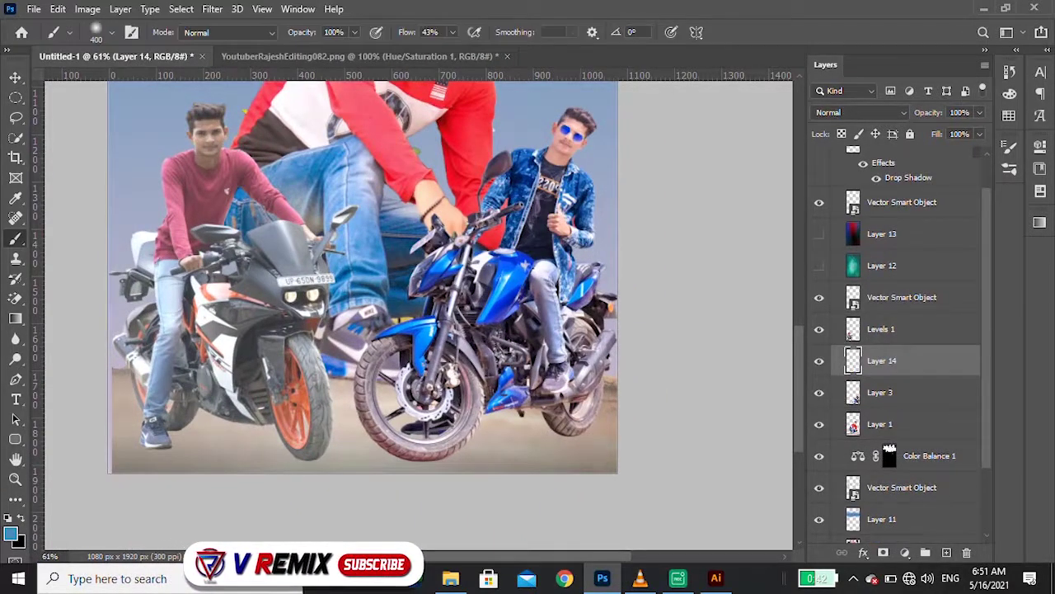
drag(544, 437, 556, 437)
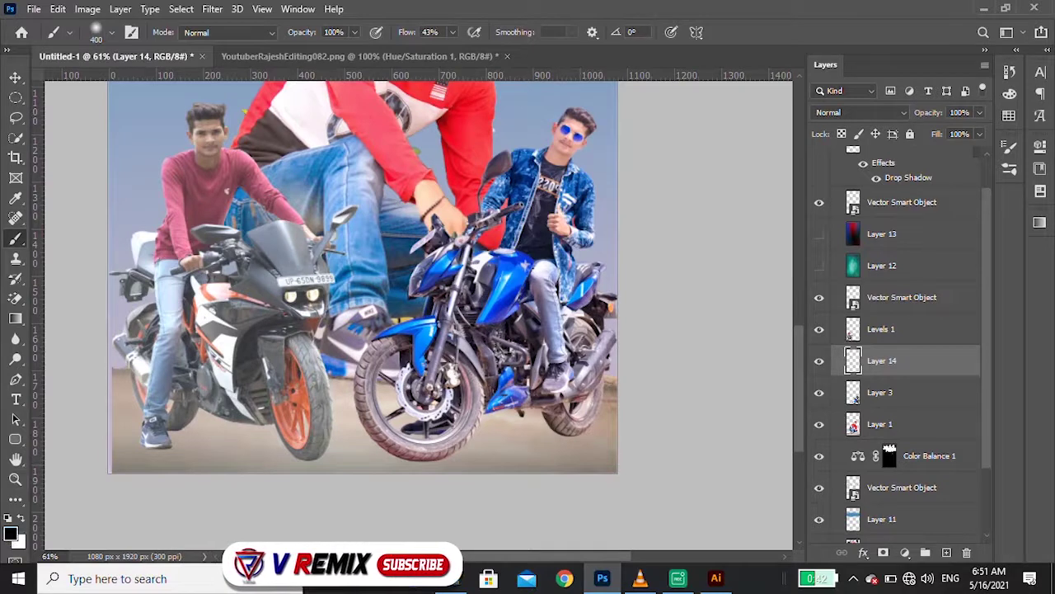
drag(515, 429, 552, 433)
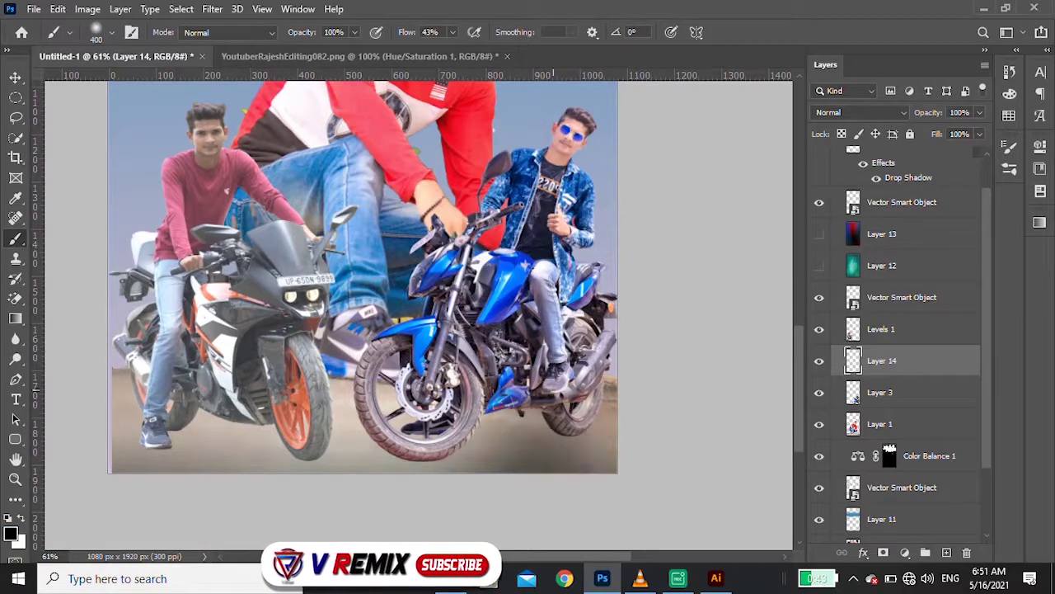
key(])
mouse_move(581, 449)
mouse_down()
mouse_move(610, 462)
mouse_move(190, 449)
mouse_move(281, 445)
mouse_up()
drag(207, 446, 363, 449)
drag(446, 462, 610, 449)
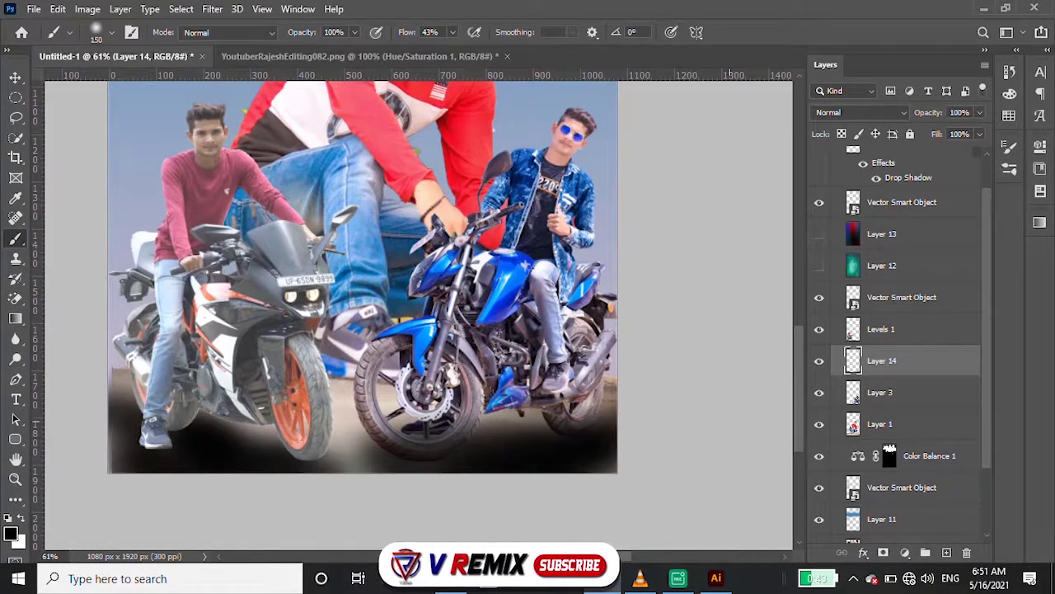
Lower the shadow layer's opacity and apply a Gaussian Blur of radius 6.0
drag(954, 130, 944, 130)
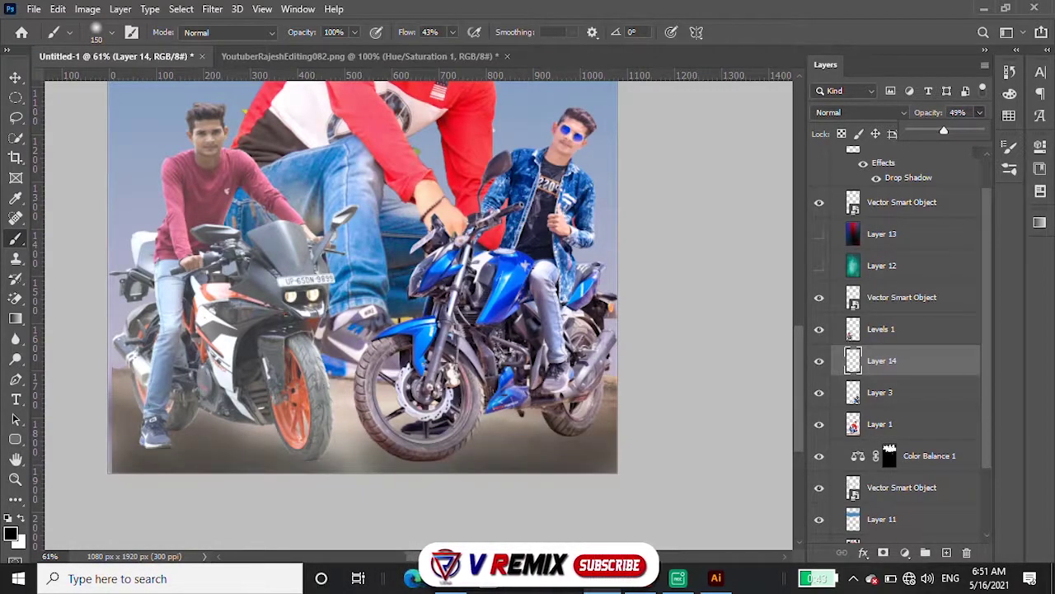
click(212, 9)
click(438, 238)
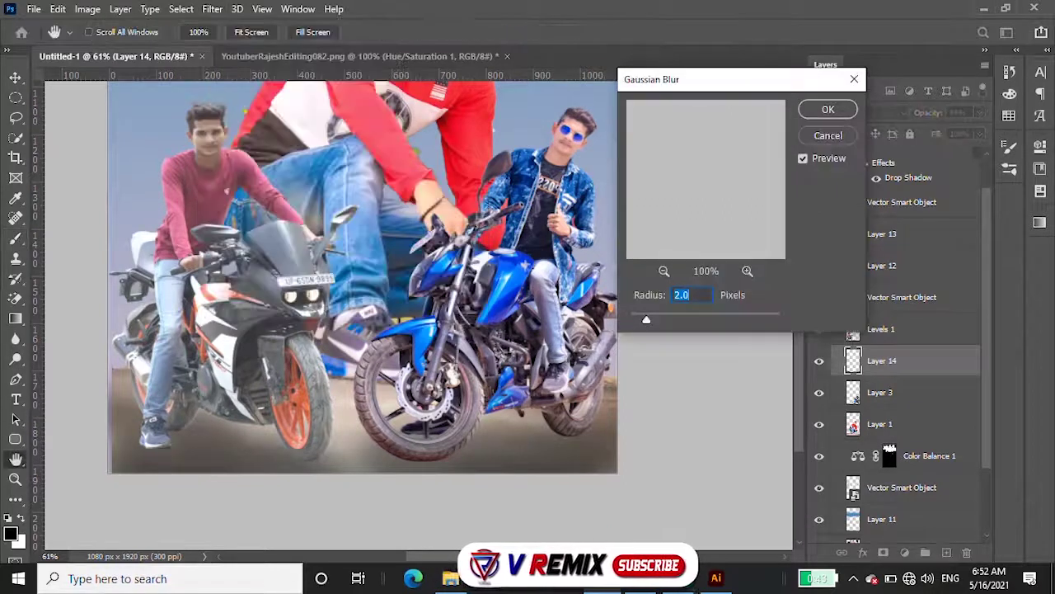
drag(668, 319, 674, 319)
key(Return)
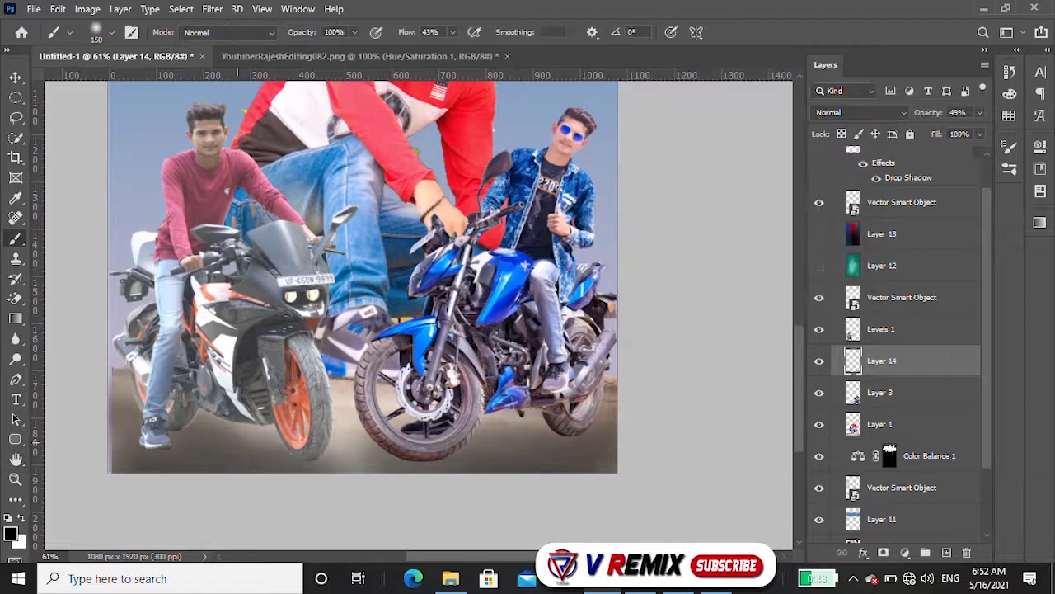
key(ctrl+0)
Move the shadow Layer 14 beneath Layer 3 in the layer stack
scroll(288, 272, up, 2)
key(v)
drag(882, 360, 882, 396)
scroll(330, 454, up, 3)
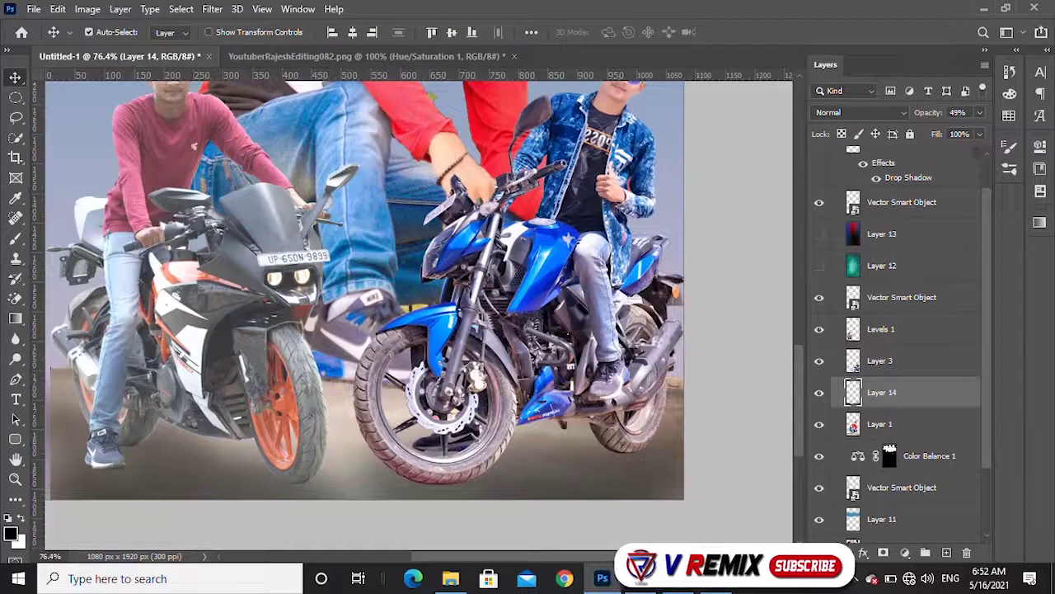
scroll(371, 289, down, 2)
scroll(371, 288, down, 2)
scroll(371, 289, up, 1)
scroll(371, 289, up, 2)
Paint additional shadow along the ground under the bikes
key(b)
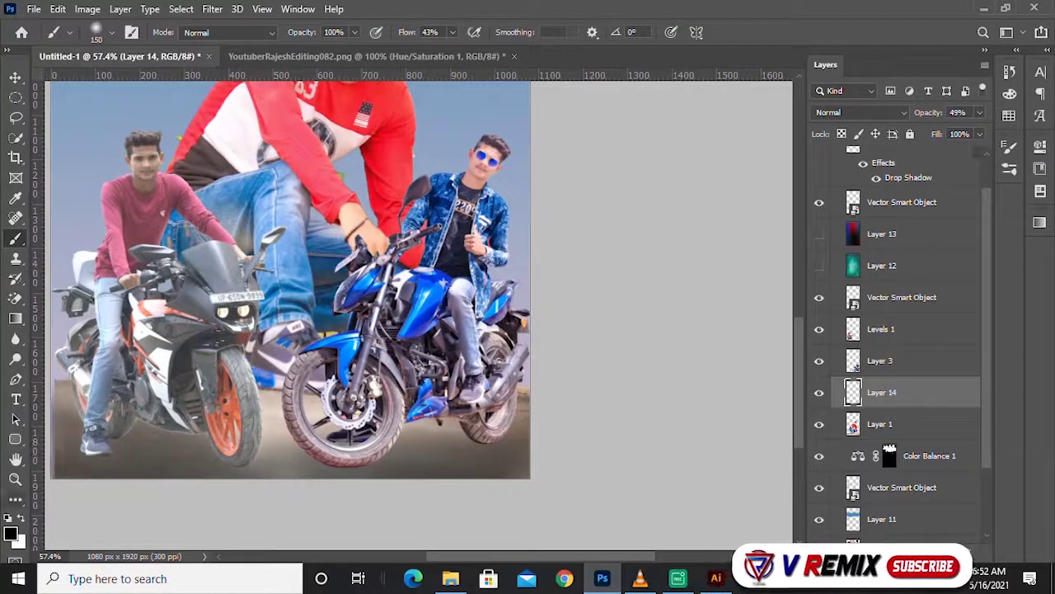
scroll(370, 280, down, 5)
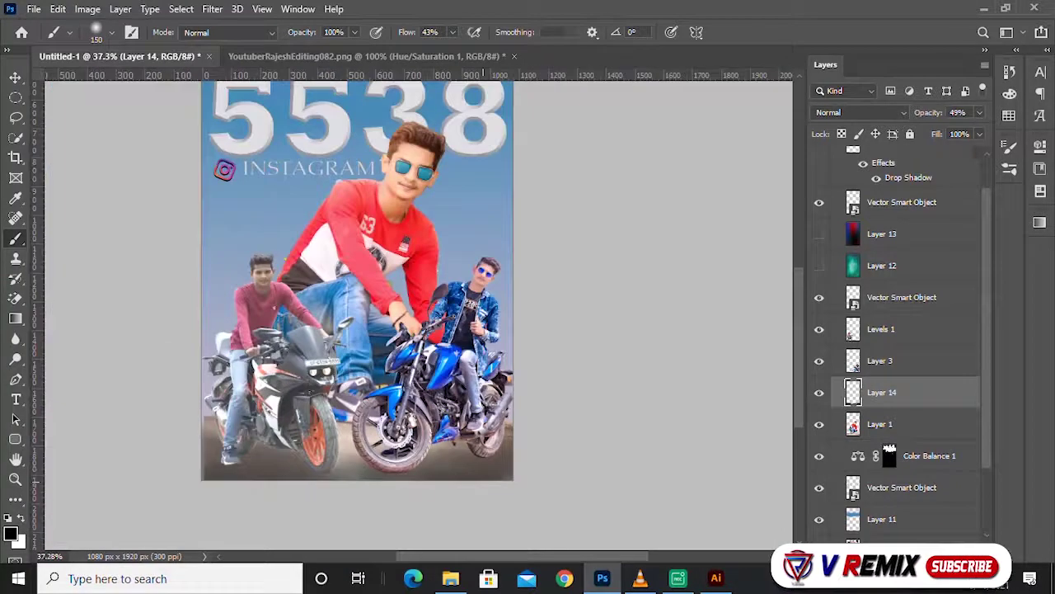
scroll(371, 280, up, 5)
scroll(220, 74, up, 3)
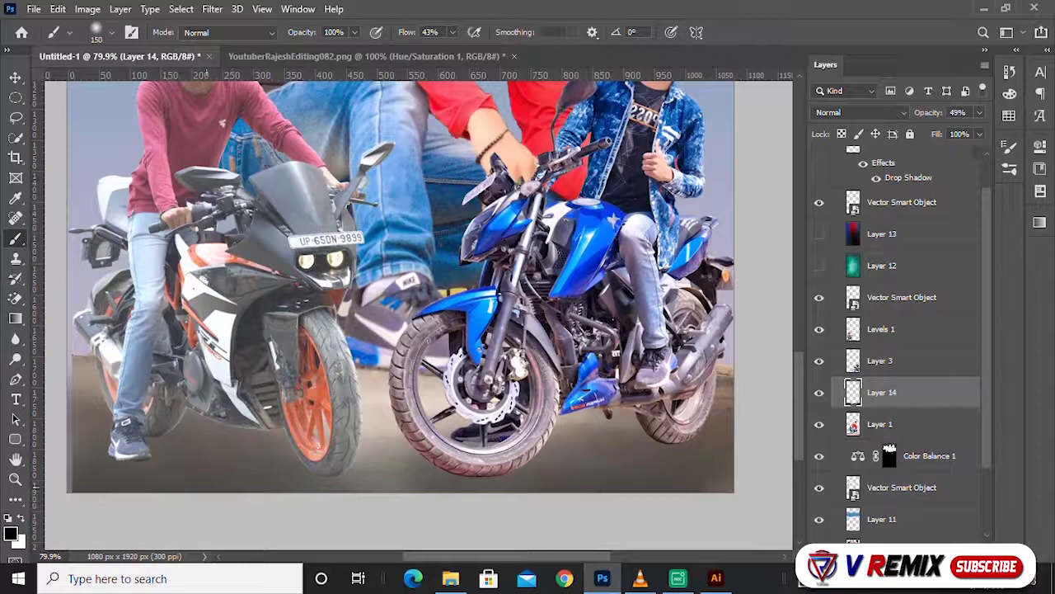
drag(371, 445, 724, 373)
Brush black on the shadow mask to fade the shadow under the blue bike's engine and rear wheel
scroll(396, 280, right, 5)
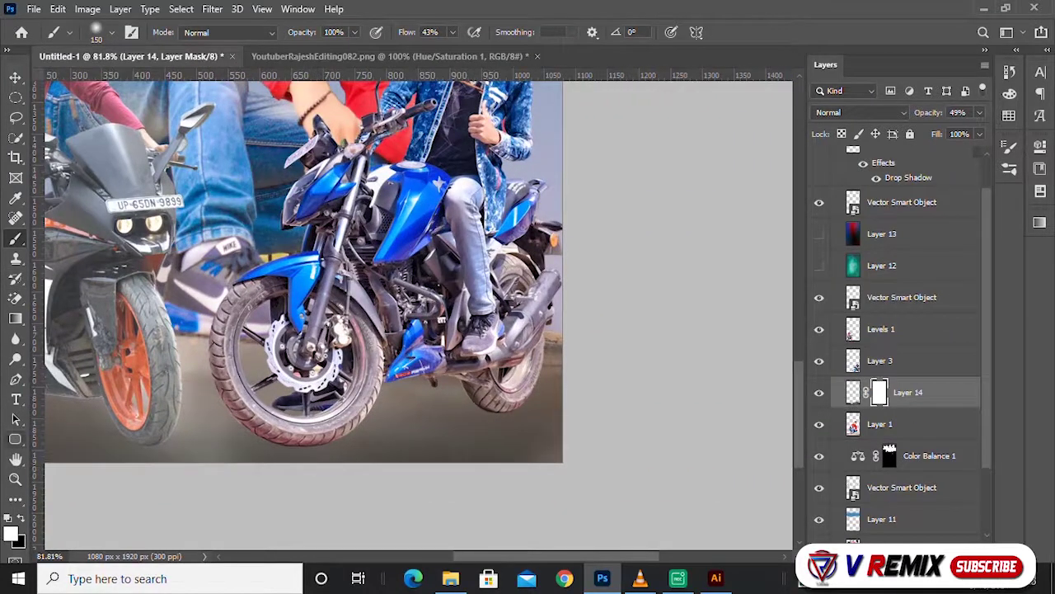
key(x)
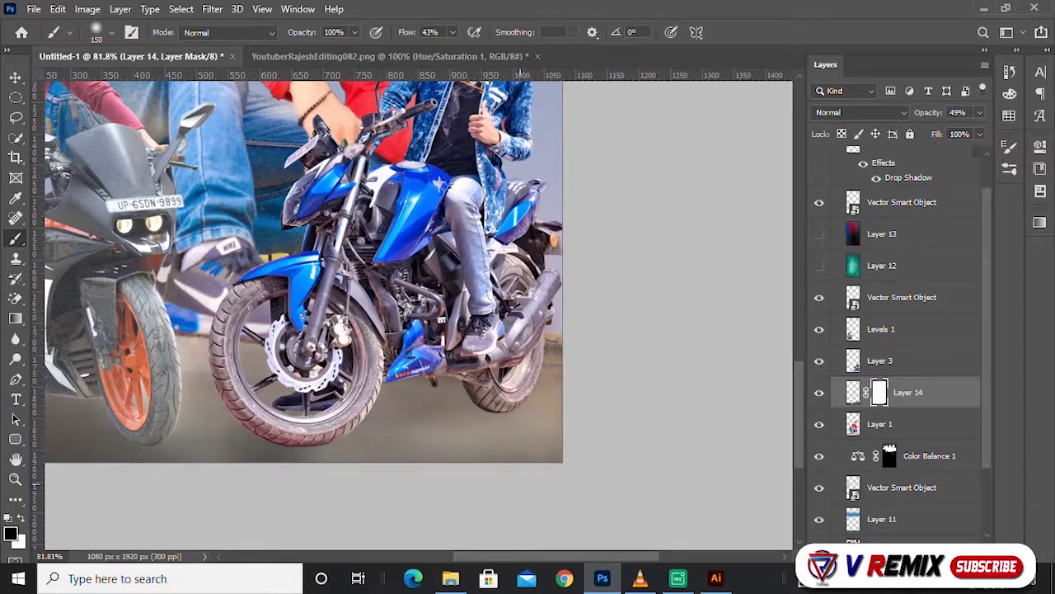
key(z)
key(b)
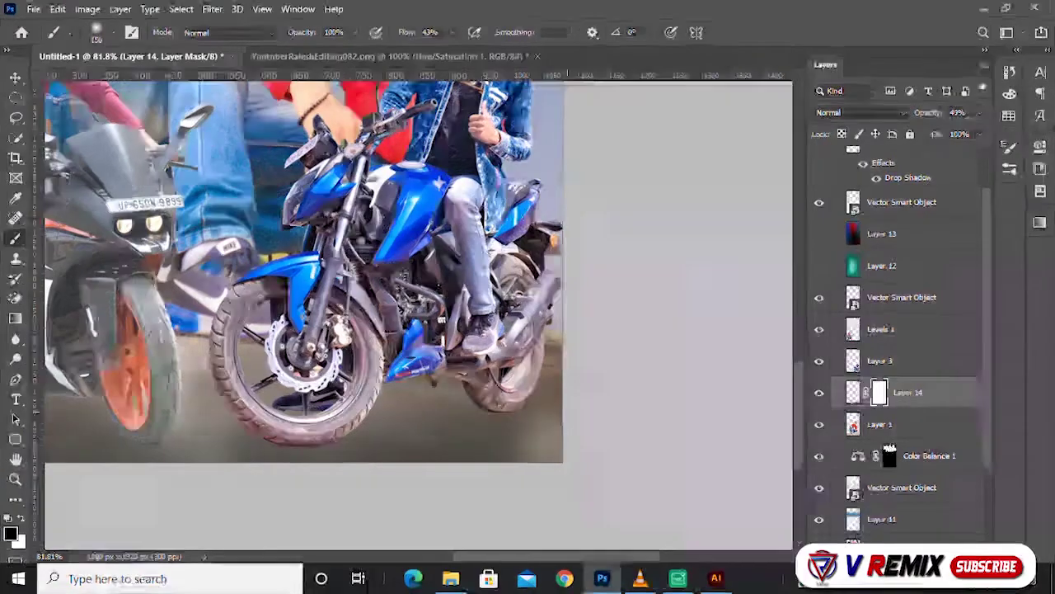
mouse_move(512, 437)
mouse_down()
mouse_move(346, 437)
mouse_move(519, 433)
mouse_up()
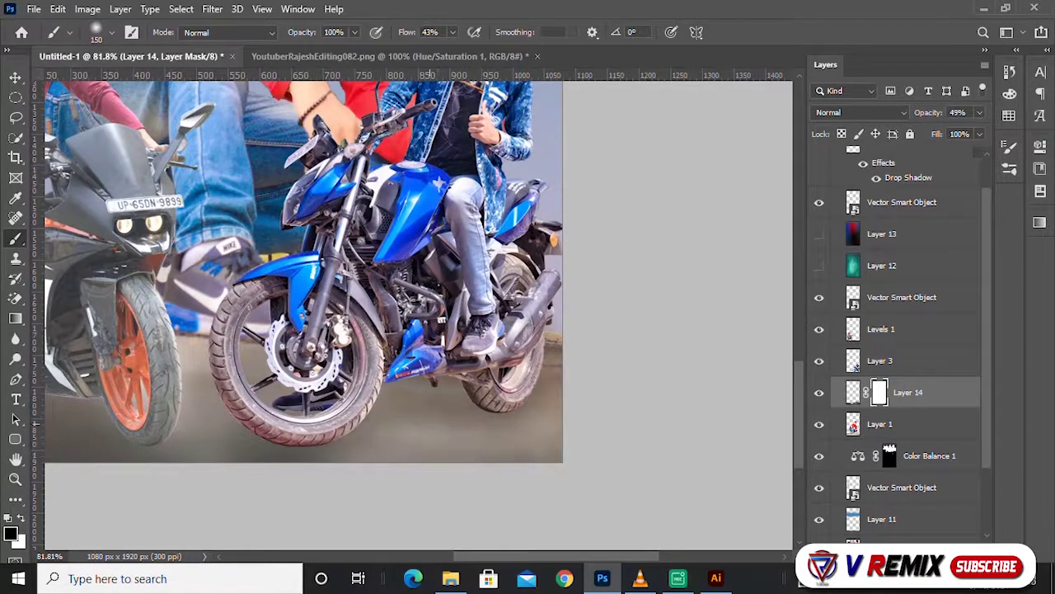
drag(428, 421, 739, 475)
drag(520, 388, 552, 408)
drag(446, 408, 532, 408)
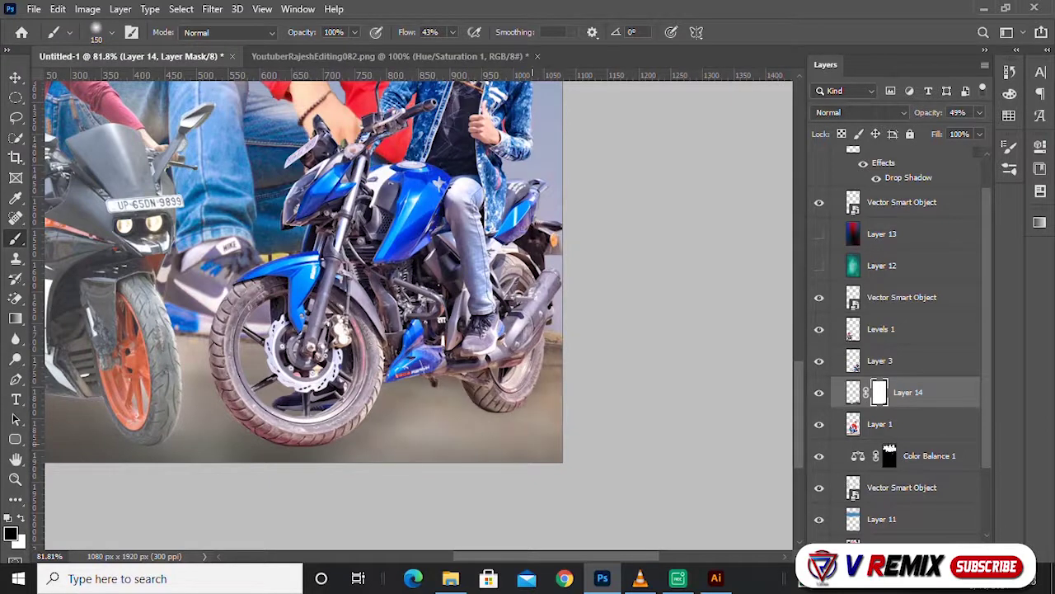
Fit the whole poster in view and scroll over it to check the faded shadow
key(ctrl+0)
scroll(396, 293, up, 5)
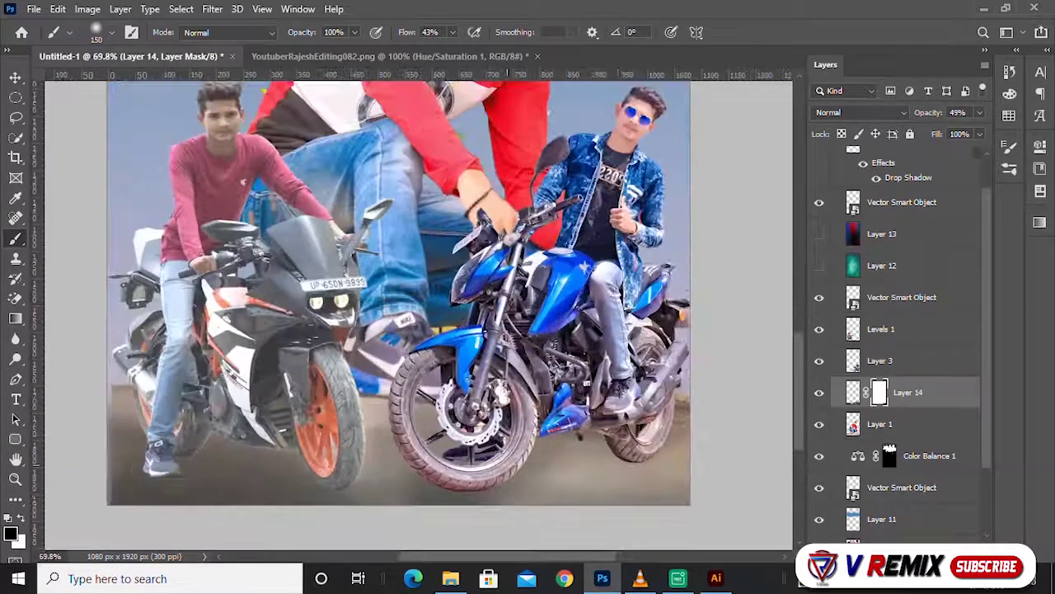
key(ctrl+0)
scroll(452, 289, up, 3)
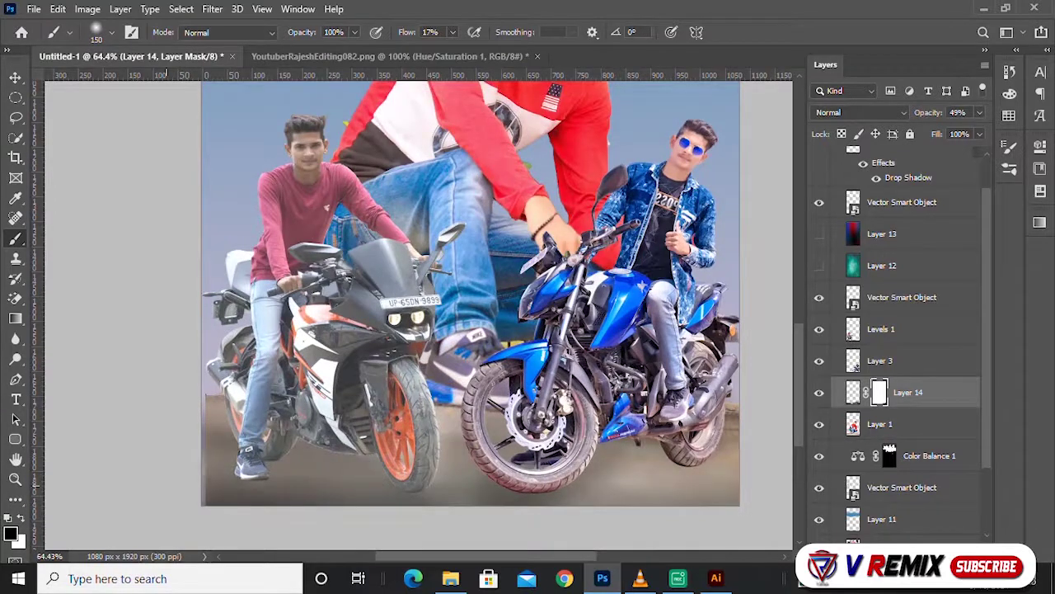
scroll(429, 62, down, 2)
scroll(425, 70, down, 2)
scroll(419, 74, down, 1)
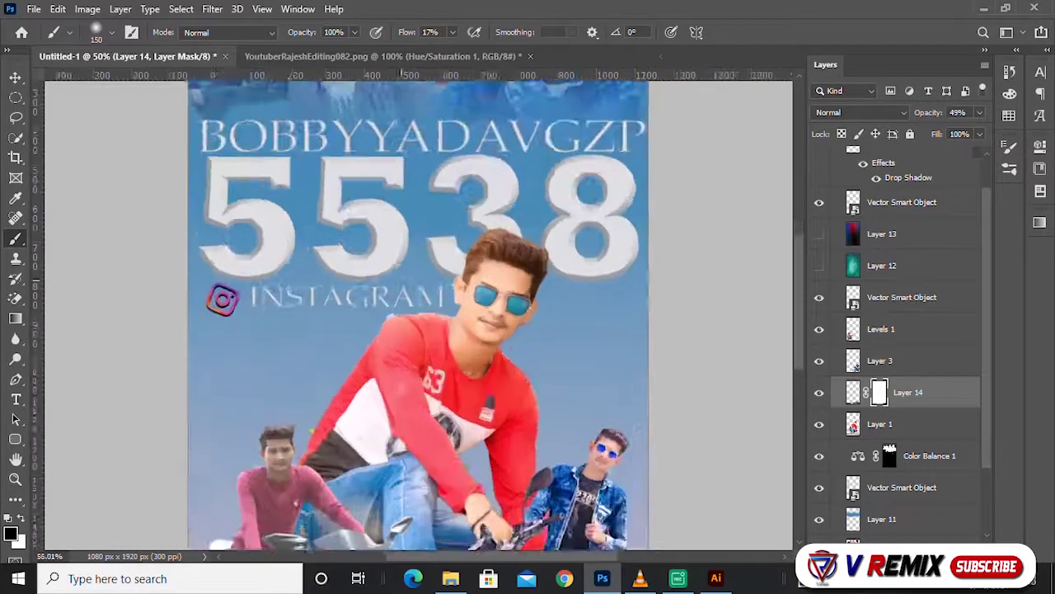
scroll(378, 293, up, 2)
scroll(377, 292, up, 3)
Move the INSTAGRAM text slightly lower, narrow it by about 23 px, and nudge it into place
key(v)
click(263, 305)
drag(262, 305, 264, 307)
key(ctrl+t)
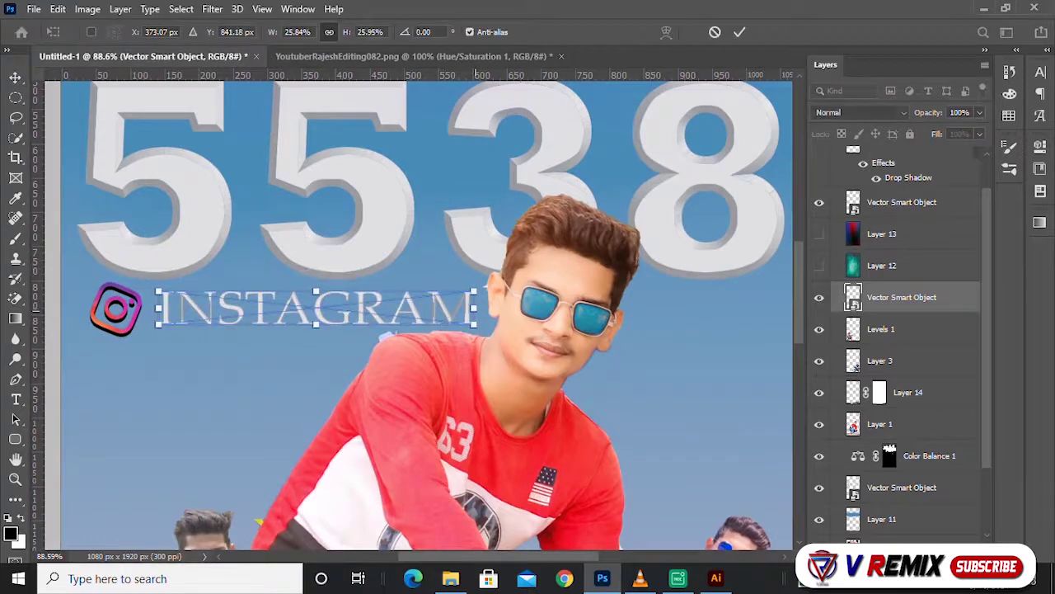
drag(483, 310, 464, 309)
key(Return)
key(b)
key(v)
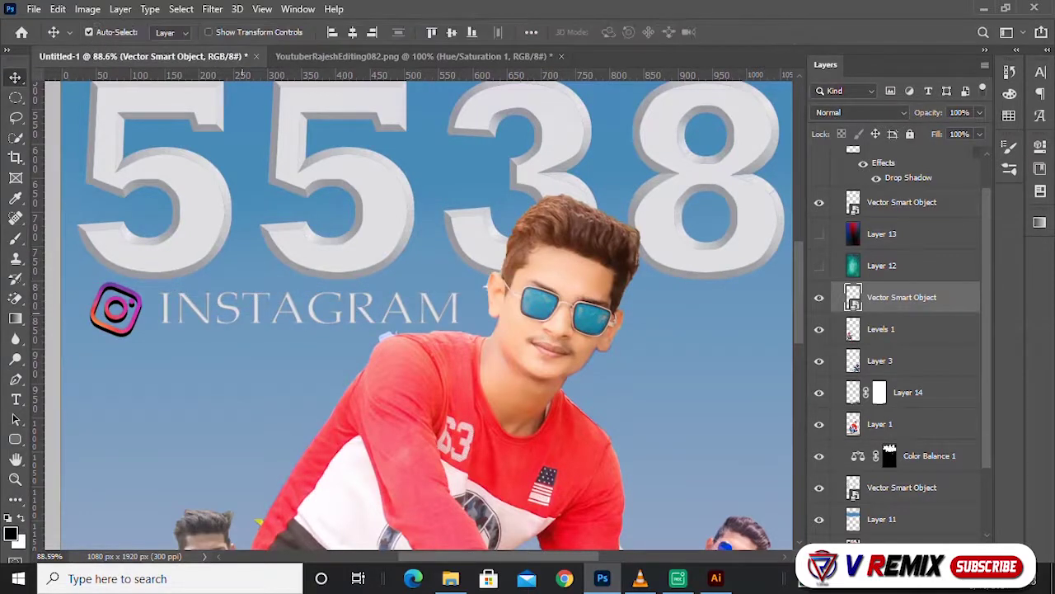
drag(252, 309, 253, 309)
scroll(254, 309, down, 2)
scroll(899, 330, up, 2)
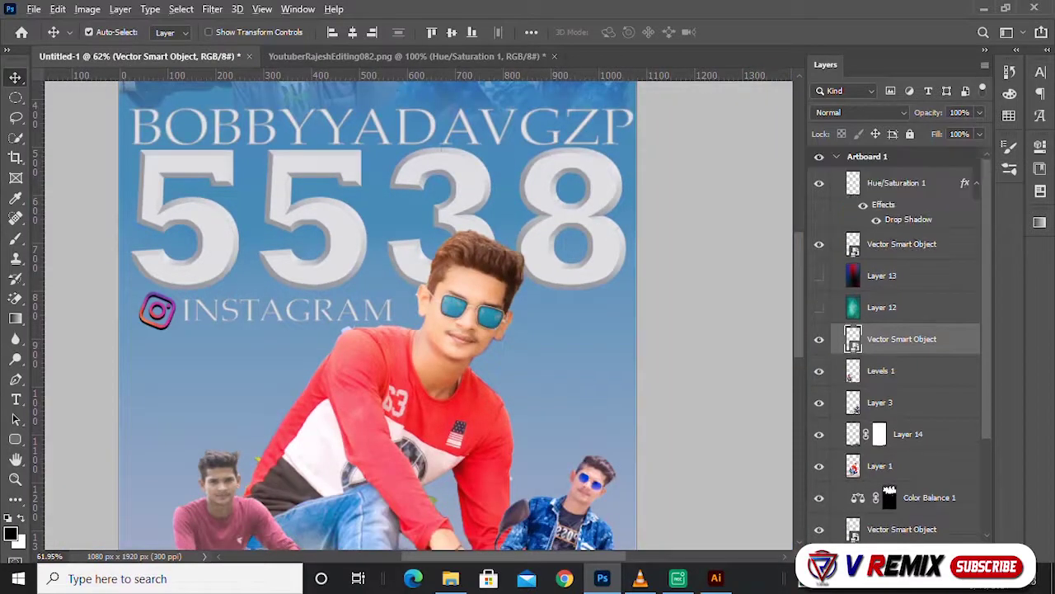
Copy the logo's Multiply drop shadow, offset 2 px, onto the INSTAGRAM text layer
click(976, 244)
double_click(964, 244)
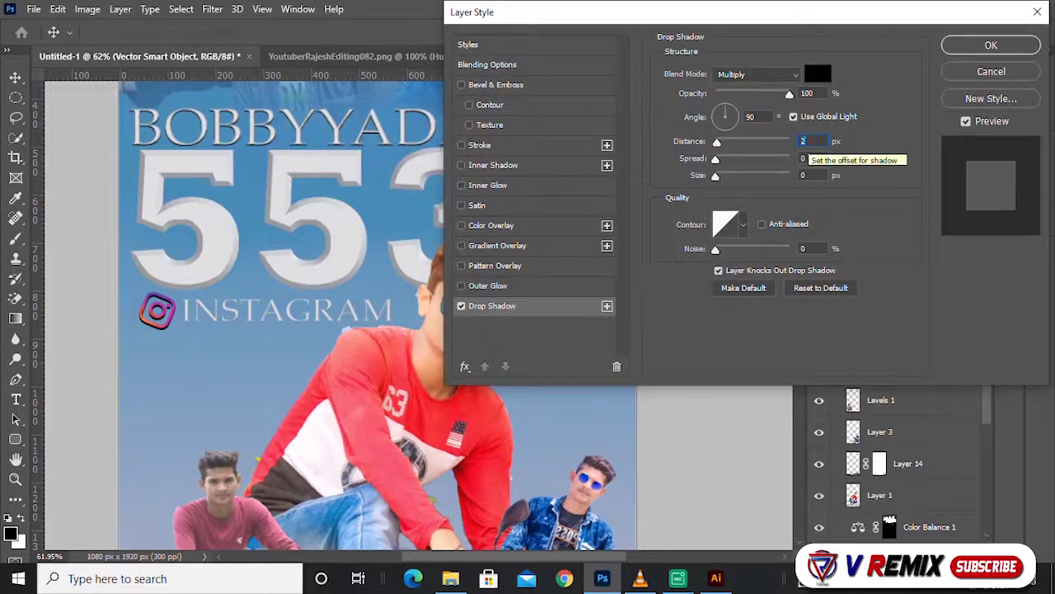
key(Return)
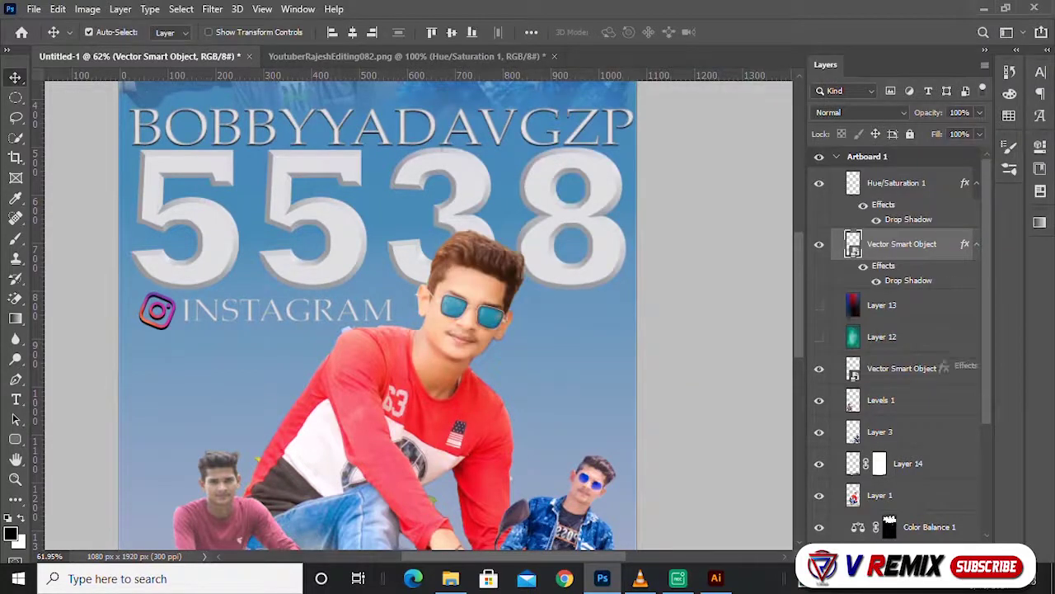
drag(957, 365, 956, 367)
scroll(948, 421, down, 2)
scroll(944, 437, down, 1)
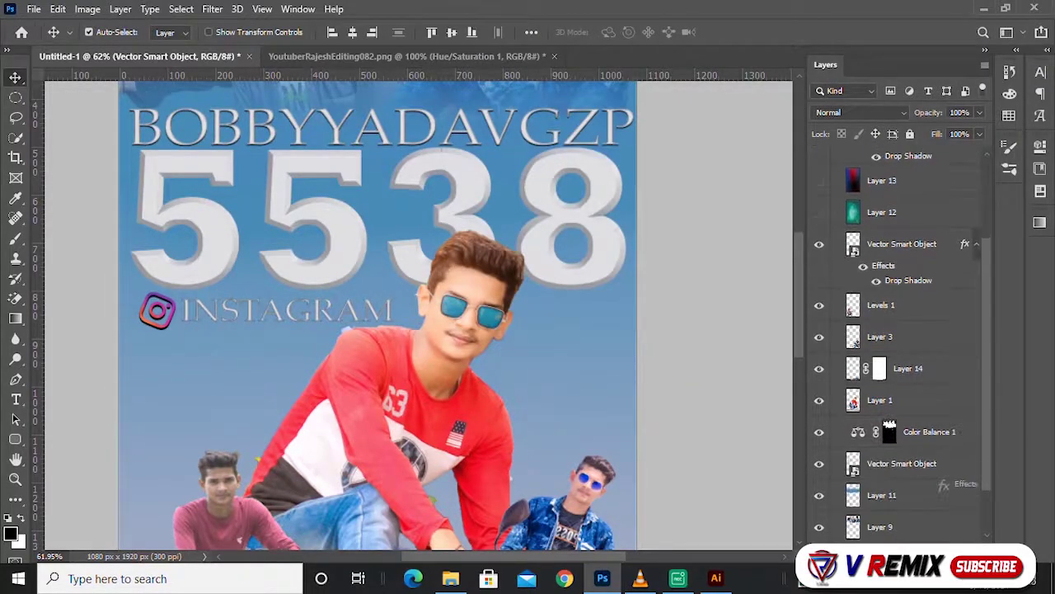
scroll(303, 72, down, 3)
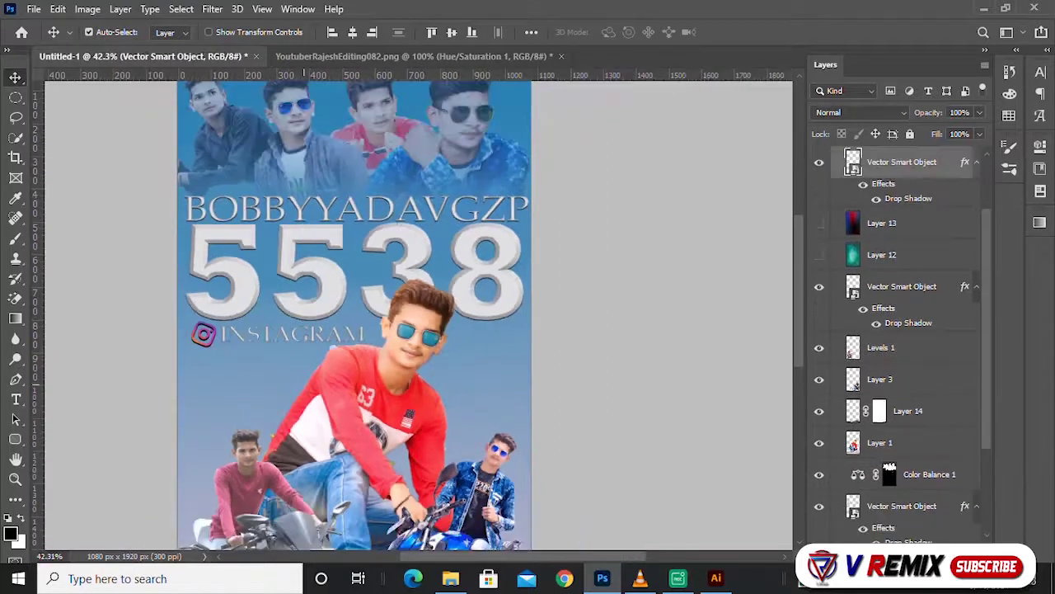
scroll(303, 72, down, 2)
scroll(326, 73, up, 1)
scroll(326, 73, up, 1)
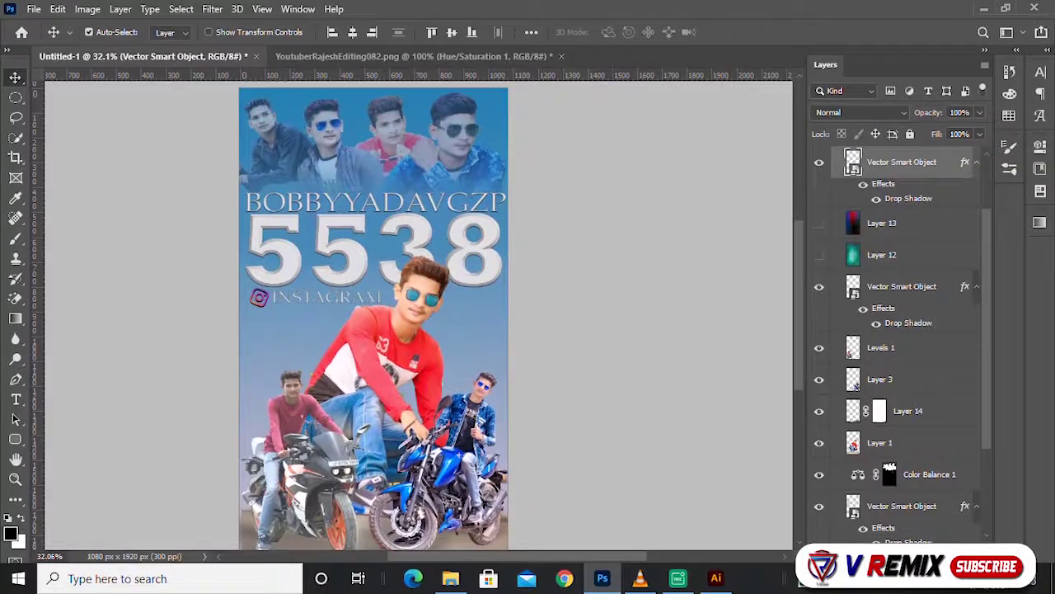